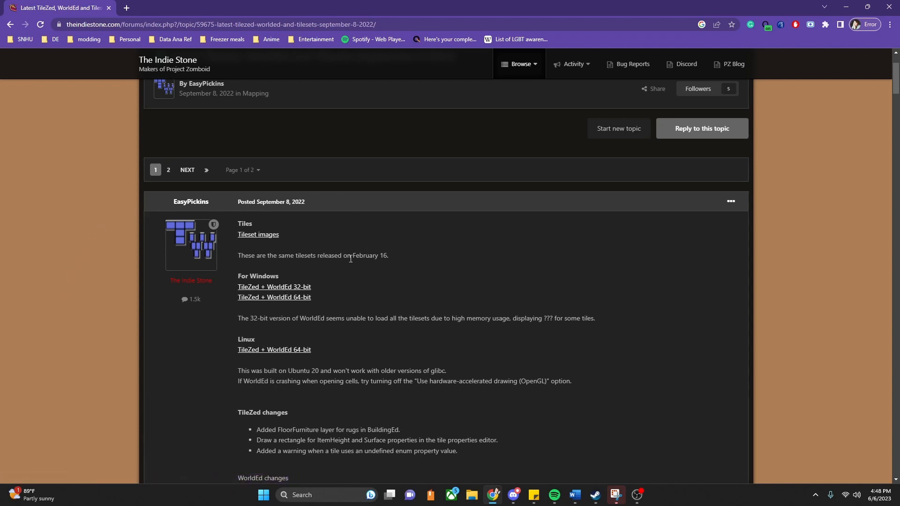
Step: Open the Tileset images download from the forum post, browse into its 2x tiles folder and check advertising_02.png
left_click(250, 240)
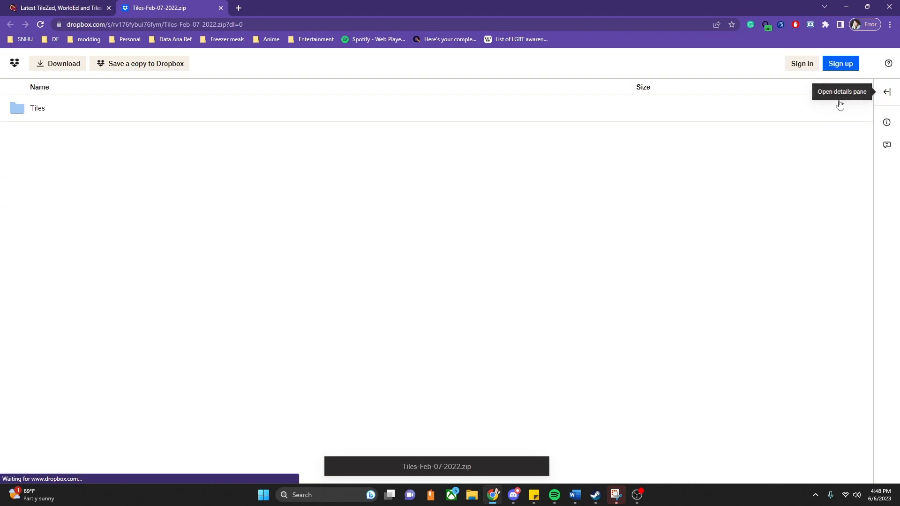
double_click(104, 112)
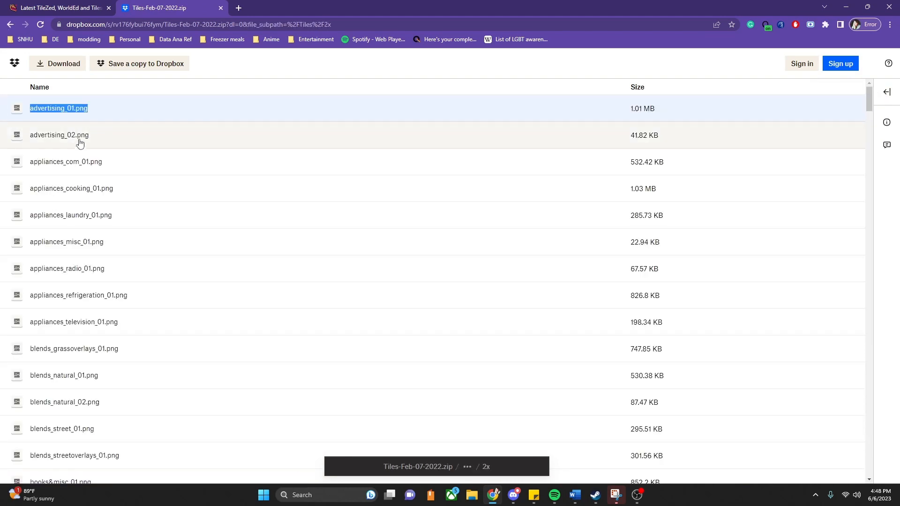
left_click(104, 139)
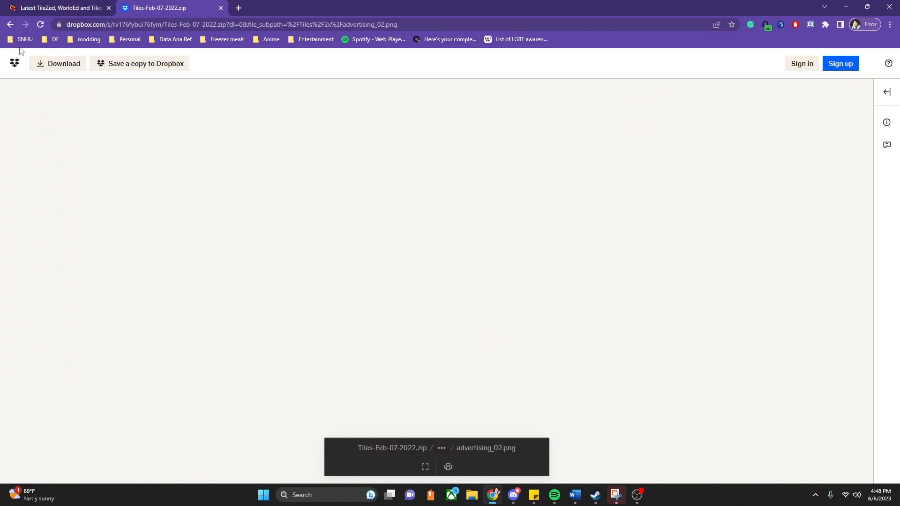
left_click(10, 24)
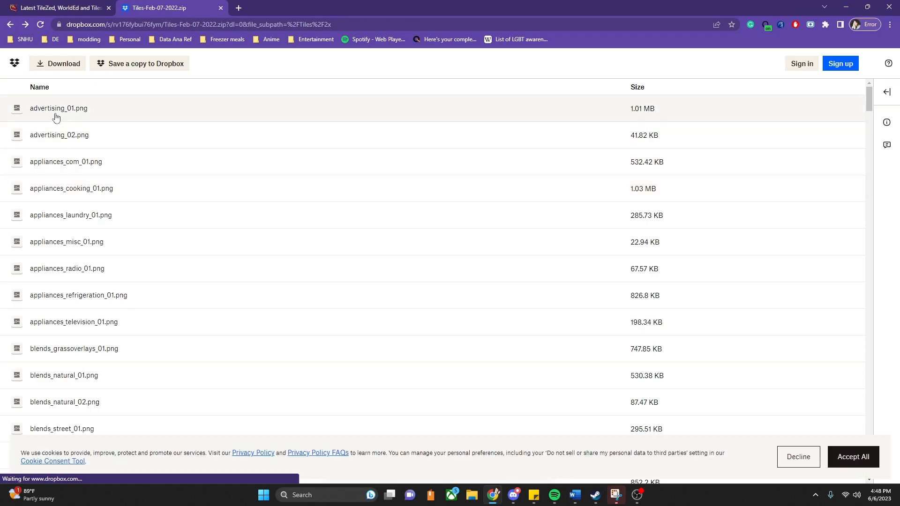
Step: Preview advertising_01.png at 50% zoom, declining the cookie request, and return to the 2x file list
left_click(56, 117)
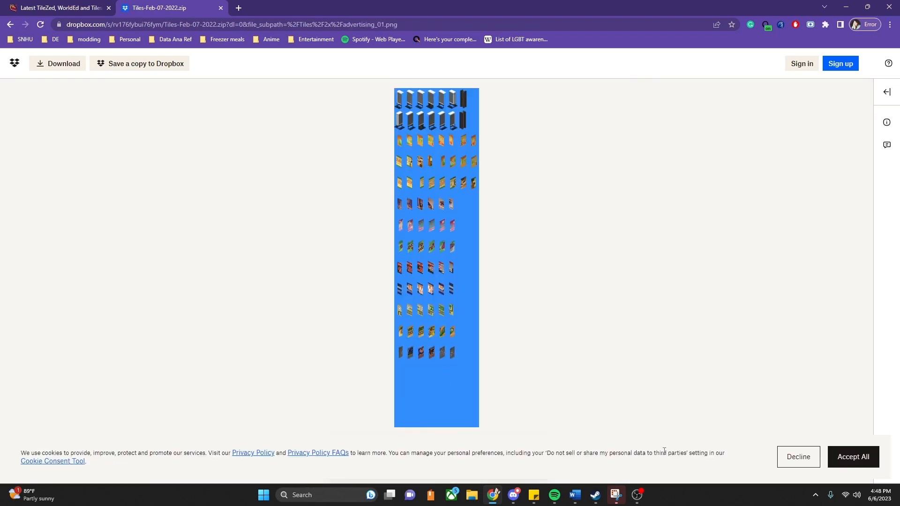
left_click(799, 457)
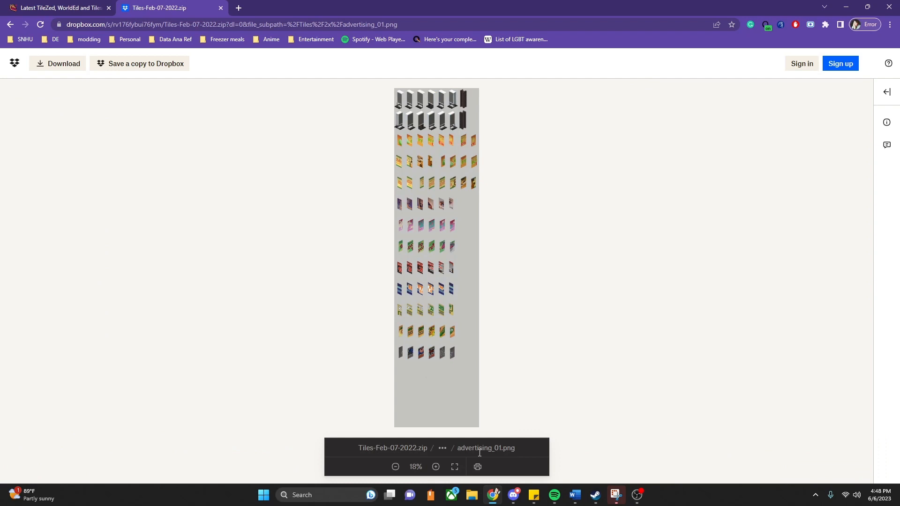
left_click(440, 471)
left_click(441, 469)
left_click(443, 467)
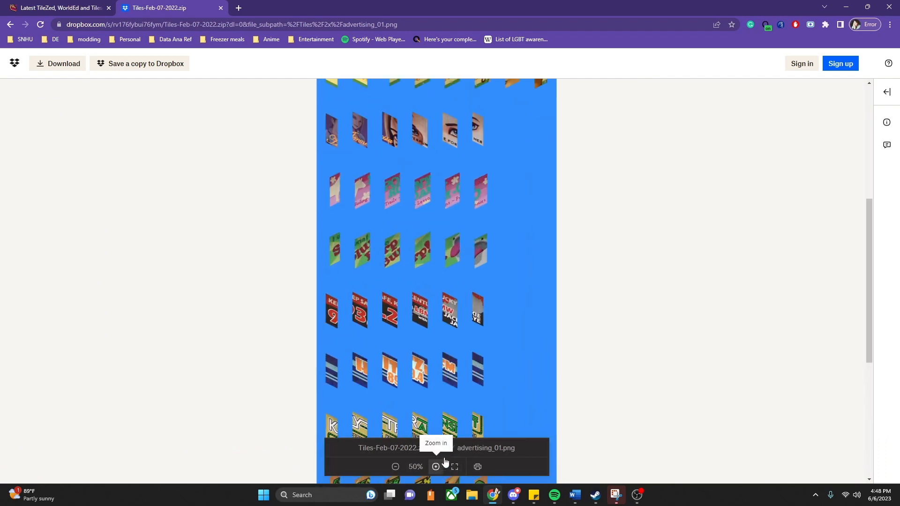
left_click(10, 25)
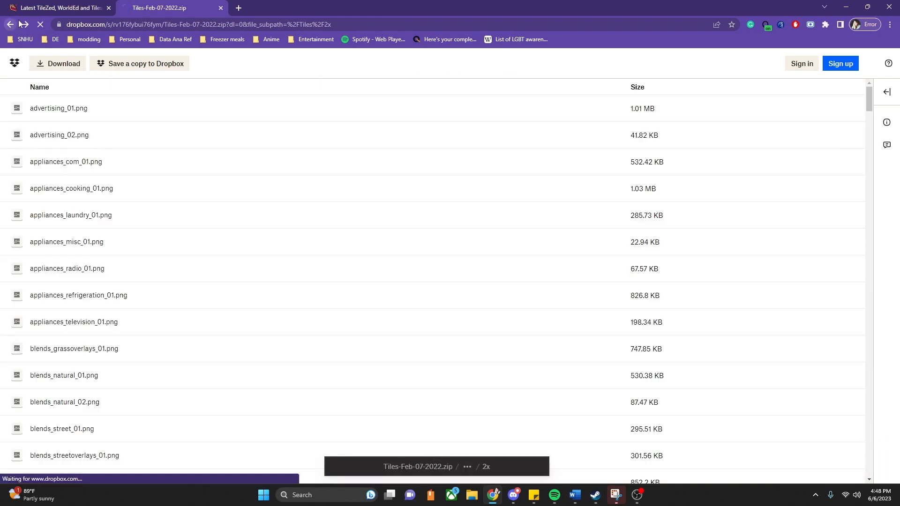
Step: View the TileZed + WorldEd 32-bit download page from the forum post and return to the post
left_click(61, 8)
scroll(366, 266, "up", 1)
scroll(357, 268, "down", 1)
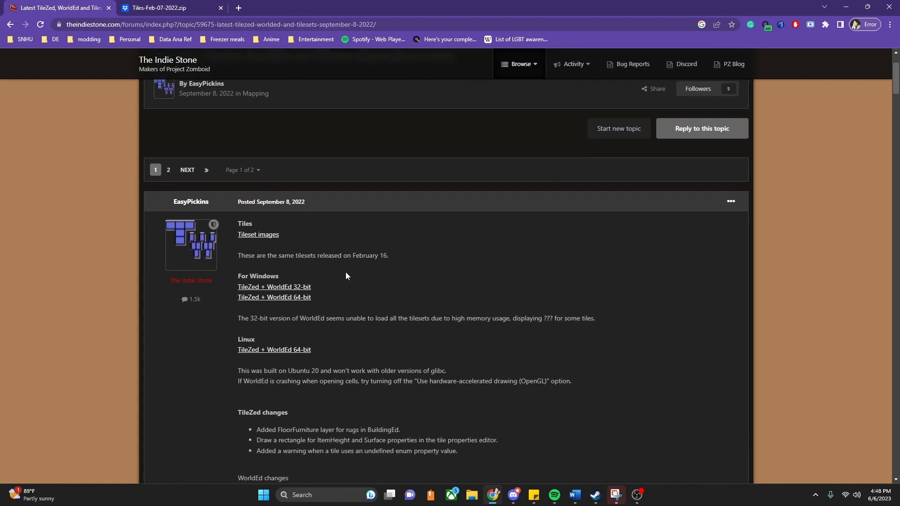
left_click(264, 291)
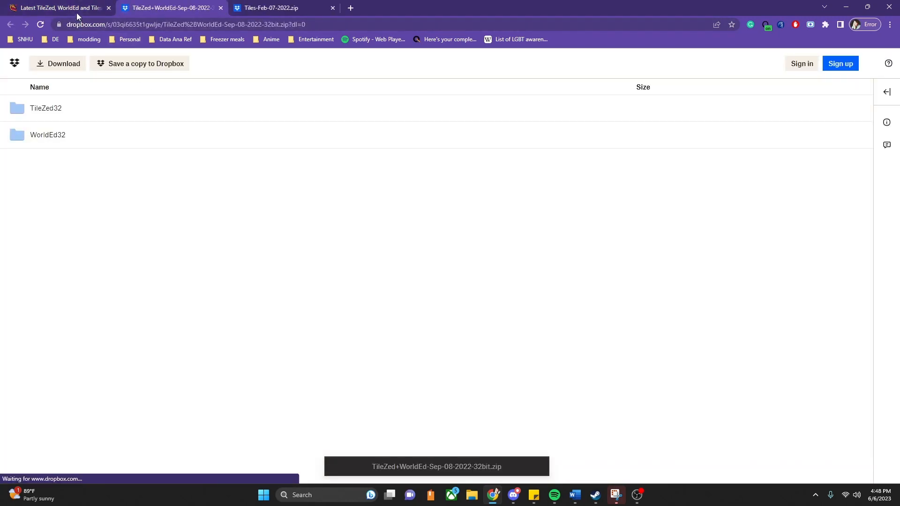
left_click(77, 9)
scroll(297, 367, "down", 1)
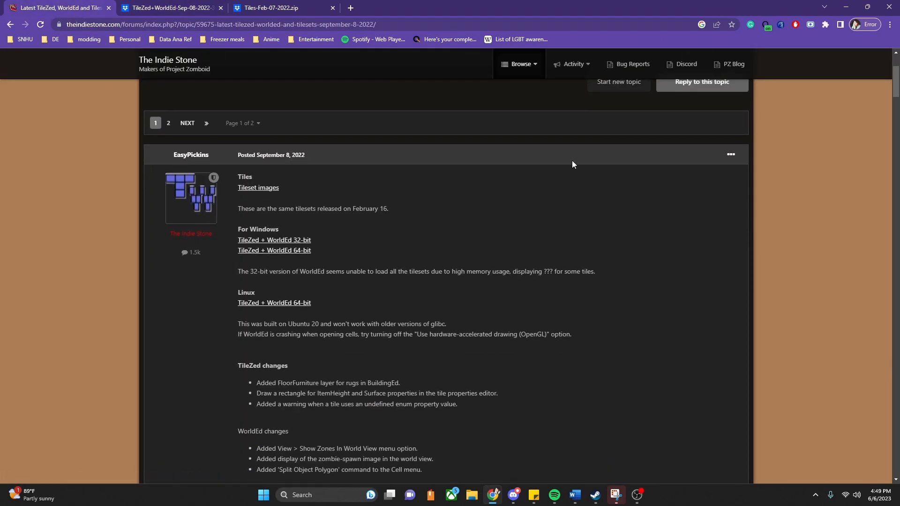
Step: Minimize the browser and open the art folder inside the desktop's modding stuff folder
left_click(848, 10)
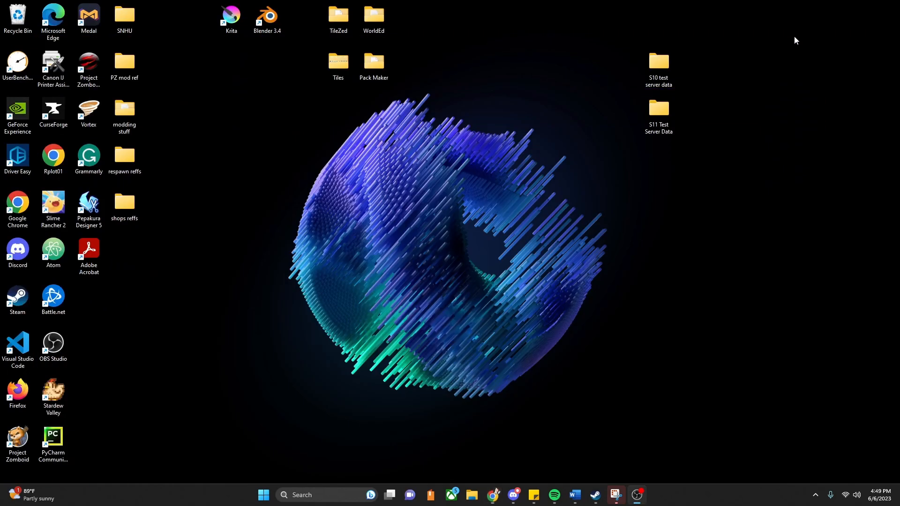
left_click(86, 69)
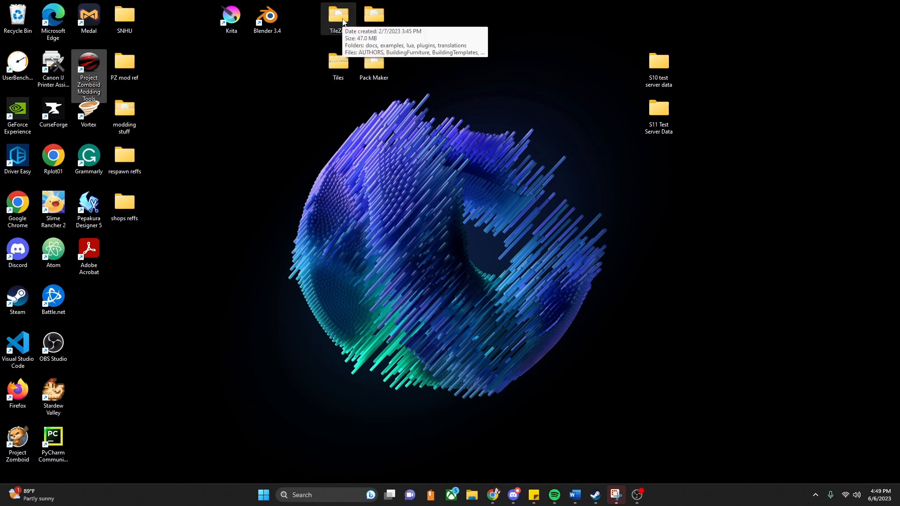
left_click(387, 139)
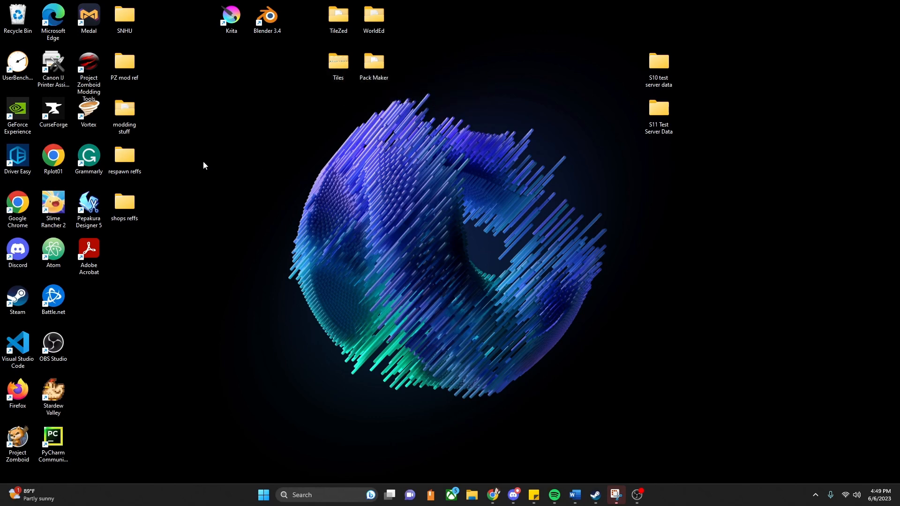
double_click(127, 112)
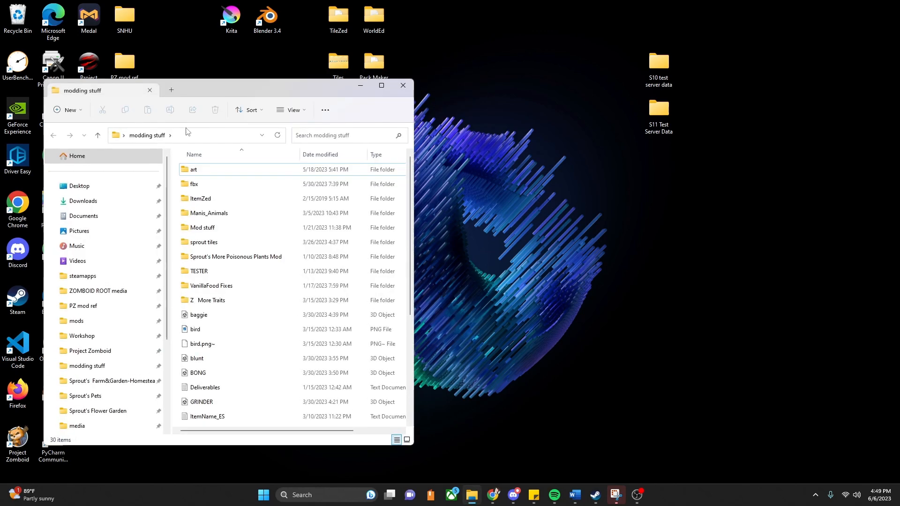
left_click_drag(229, 86, 347, 102)
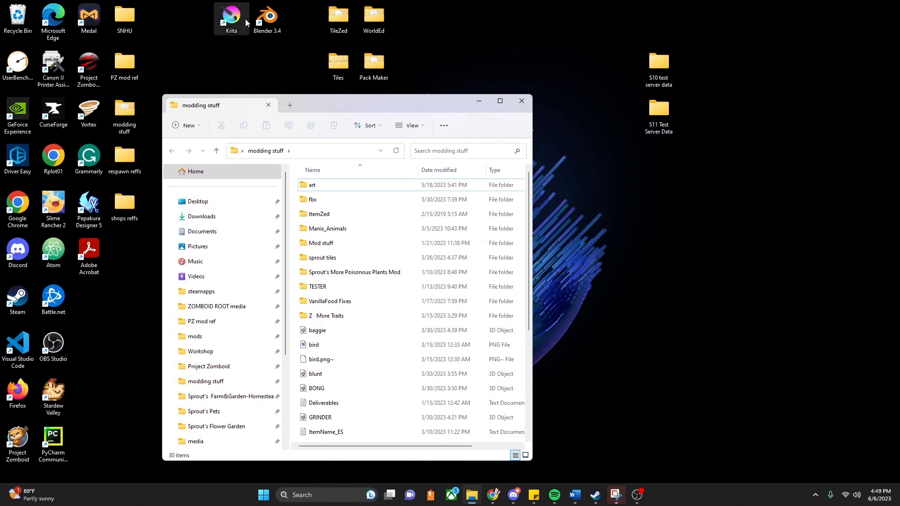
double_click(358, 185)
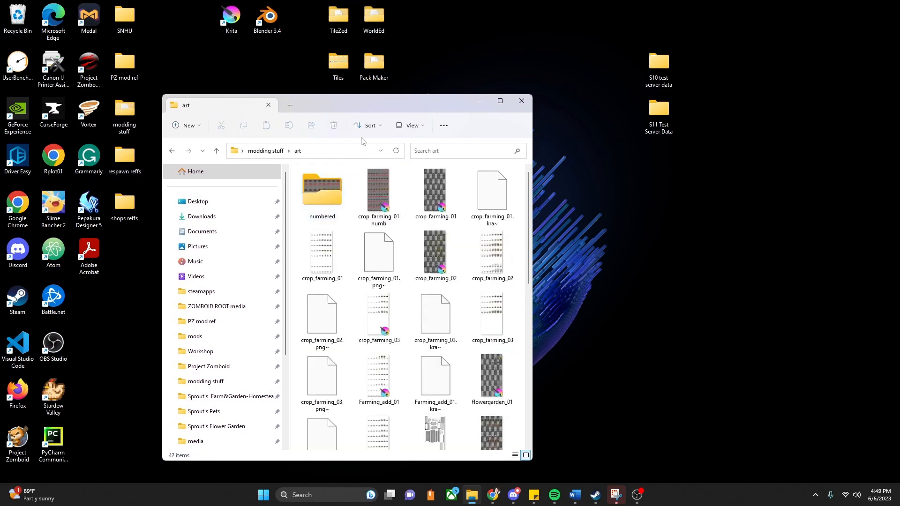
left_click_drag(367, 111, 232, 70)
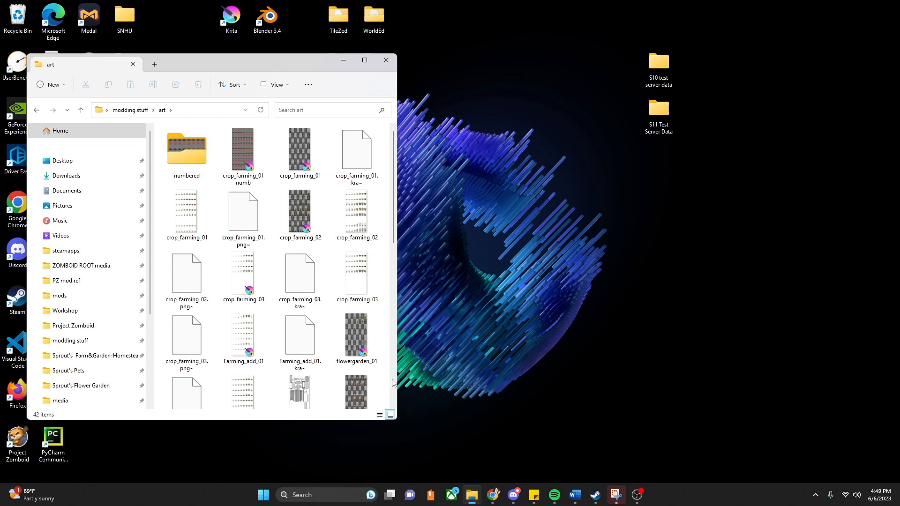
Step: Open the flowergarden_01 Krita file from the art folder
scroll(354, 319, "down", 5)
scroll(356, 295, "up", 2)
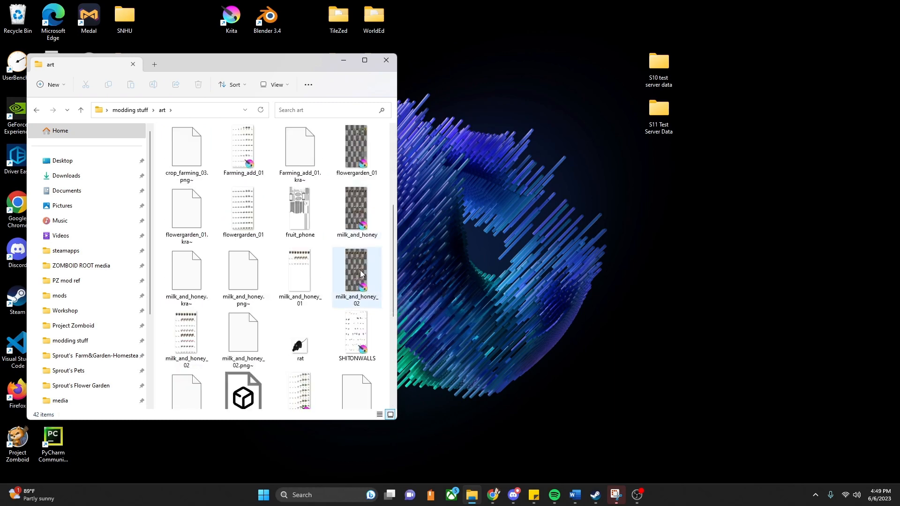
scroll(360, 281, "up", 3)
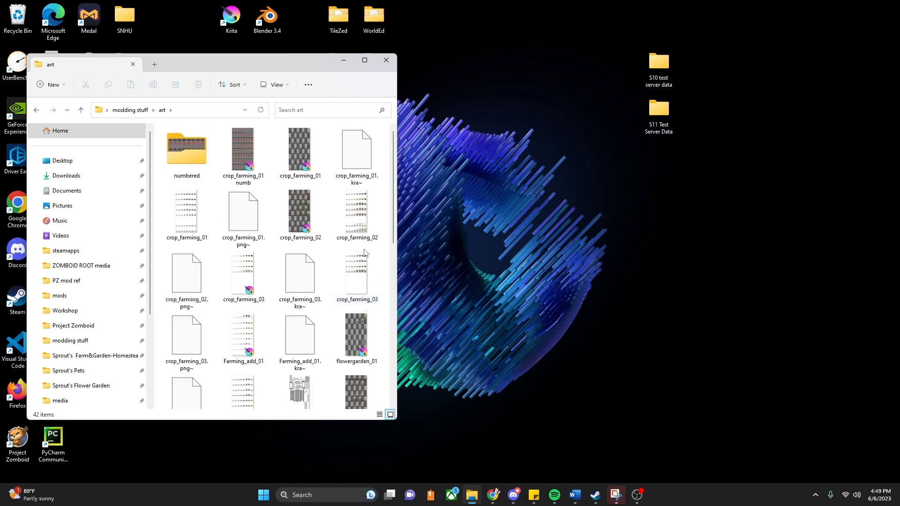
left_click(363, 328)
double_click(363, 327)
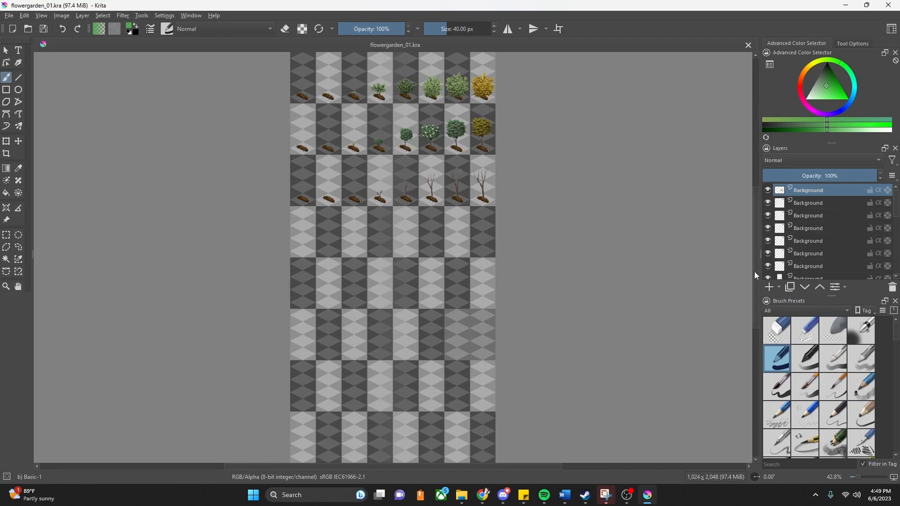
Step: Inspect the plant growth sprites in flowergarden_01 and hide the Backgrounds layer group to leave them on transparency
scroll(755, 272, "up", 3)
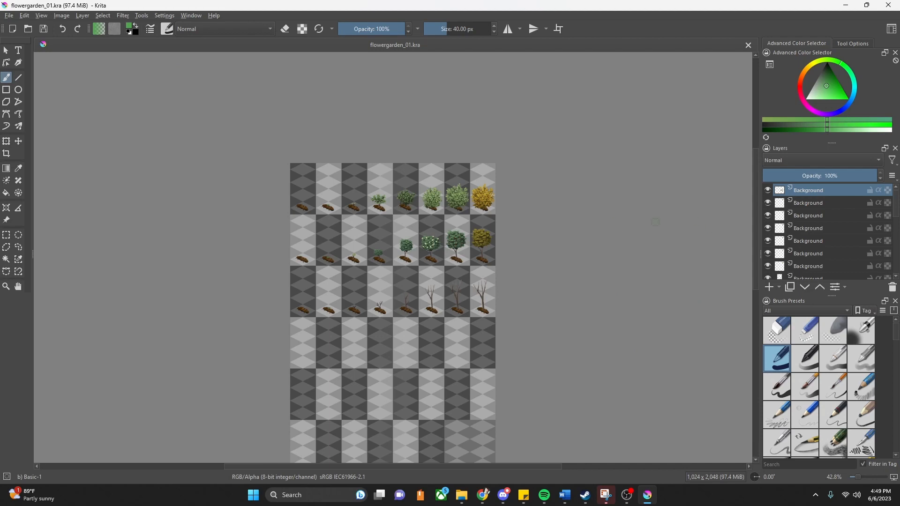
scroll(430, 275, "up", 5)
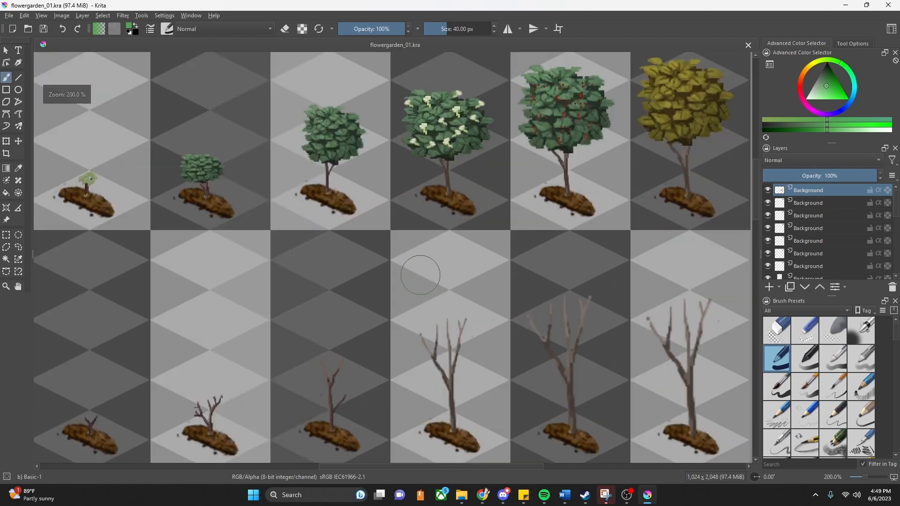
scroll(418, 276, "down", 2)
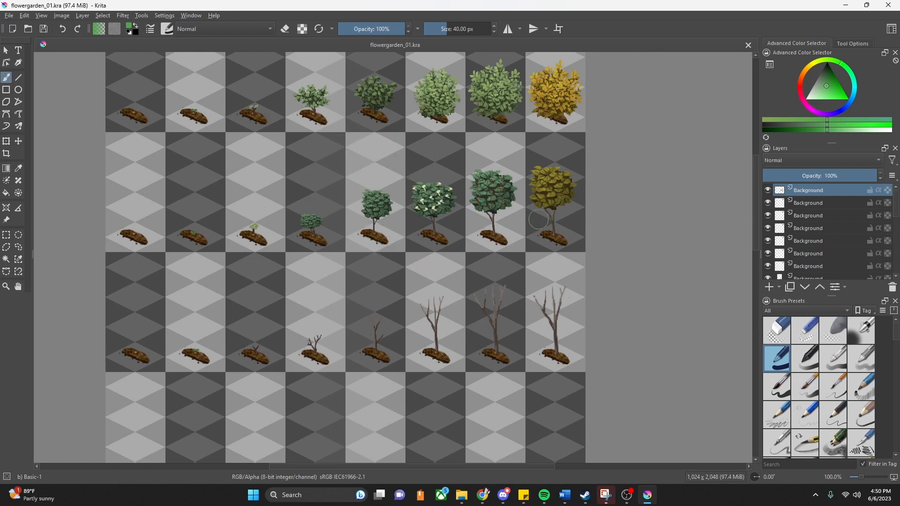
scroll(493, 196, "down", 1)
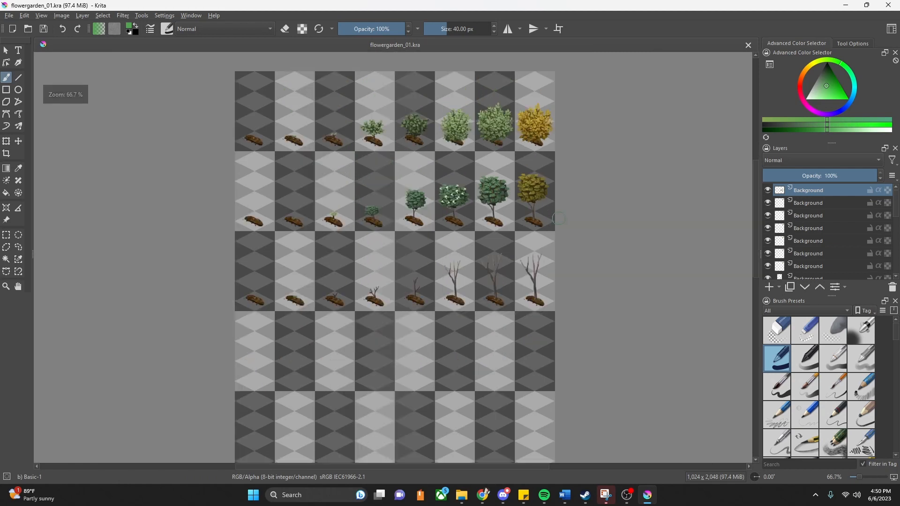
scroll(806, 221, "down", 3)
scroll(806, 221, "up", 2)
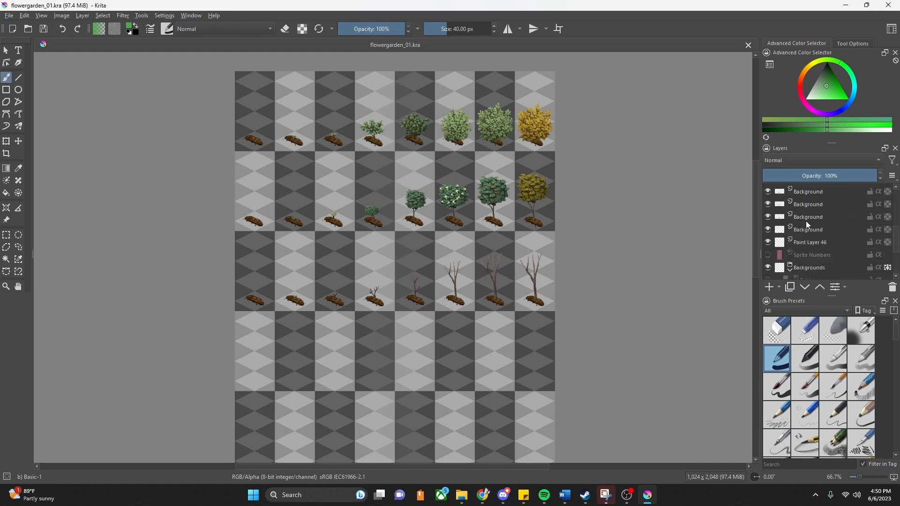
left_click(769, 269)
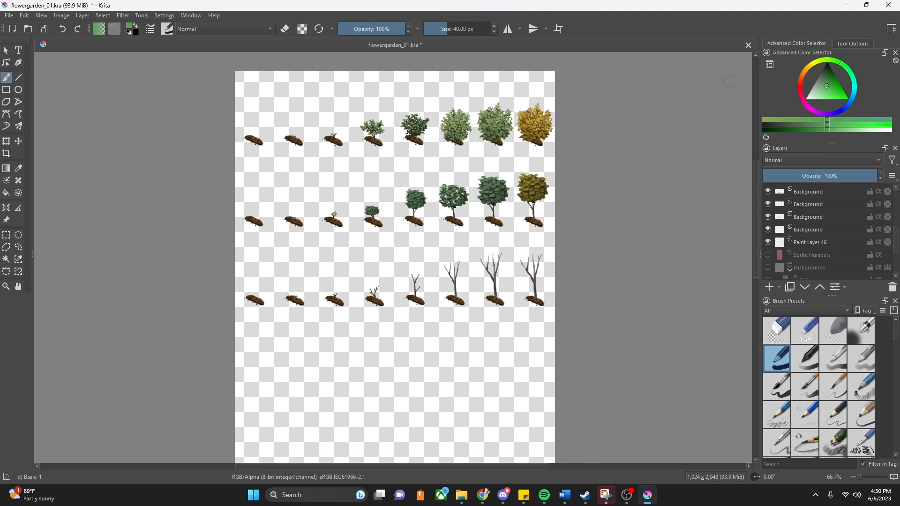
Step: Minimize Krita and the art folder, and open the Farming_add_01 image from the desktop's Pack Maker folder
left_click(846, 6)
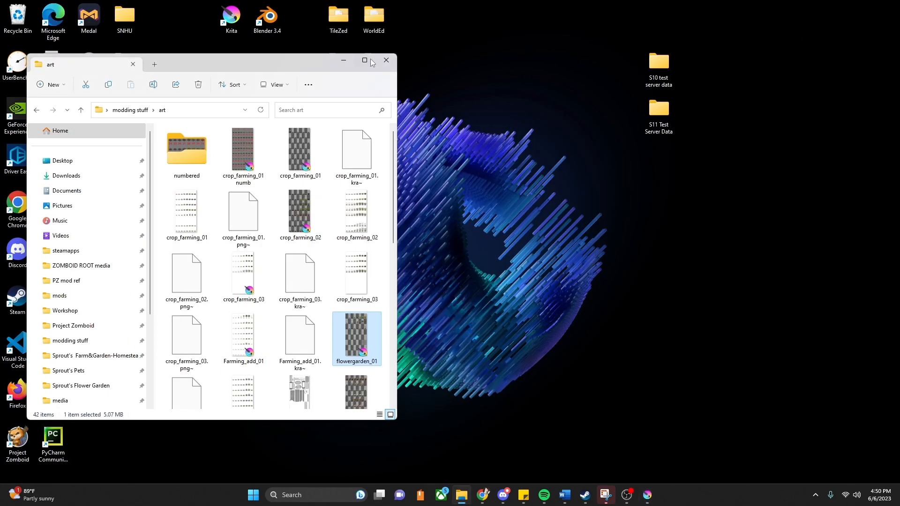
left_click(344, 61)
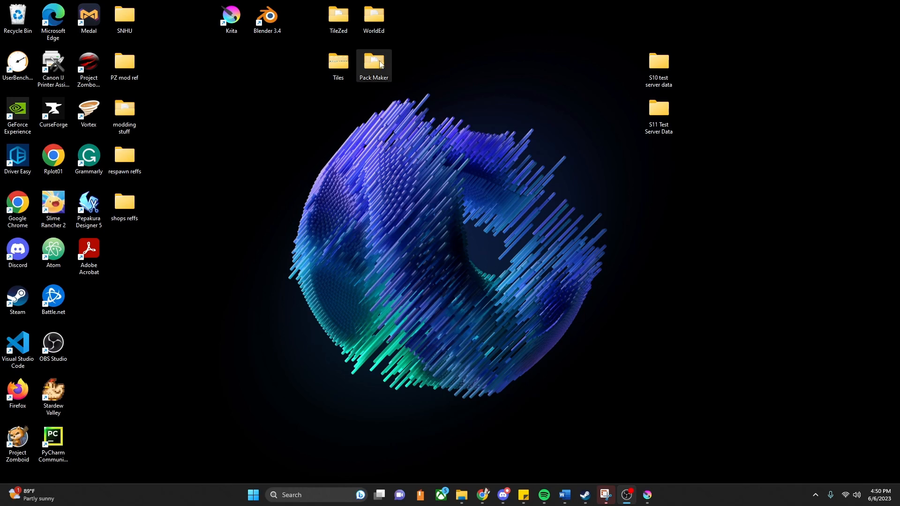
double_click(381, 64)
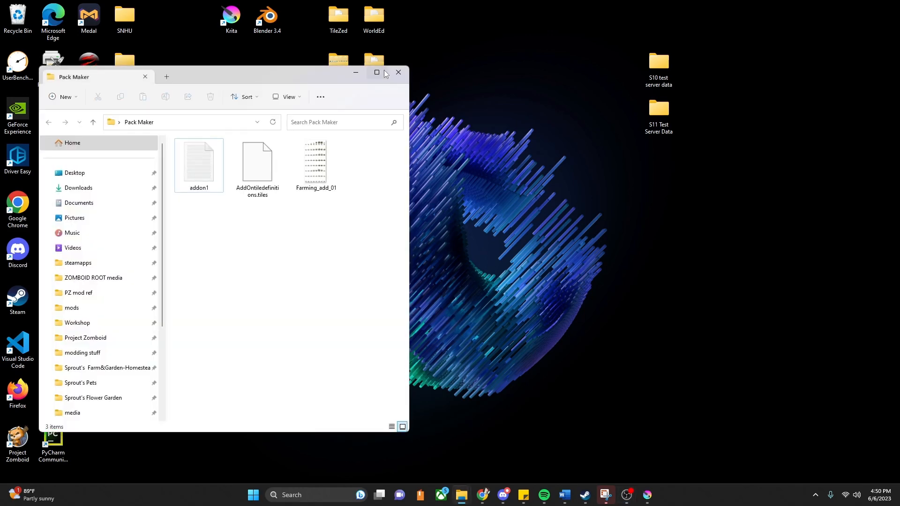
left_click_drag(330, 72, 482, 80)
double_click(469, 188)
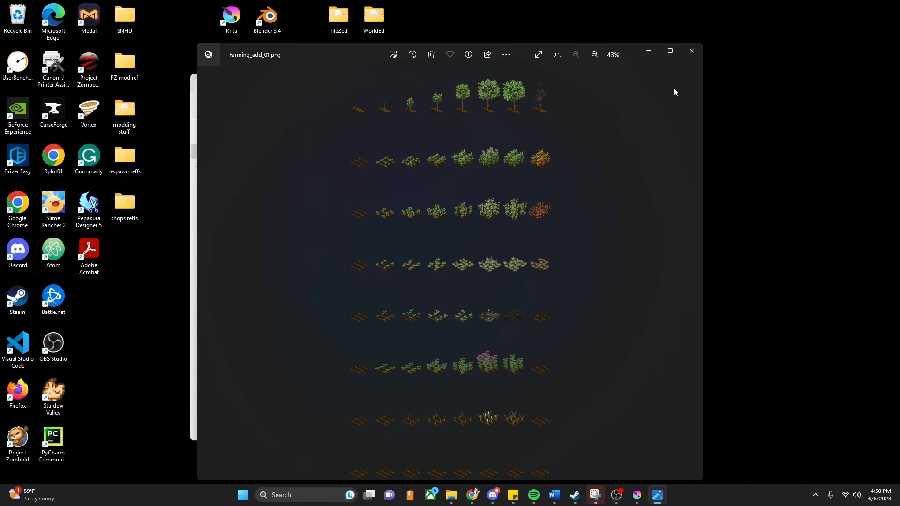
Step: Close the image preview and delete addon1 and AddOntiledefinitions.tiles from the Pack Maker folder
left_click(692, 50)
left_click_drag(420, 237, 342, 167)
key("Delete")
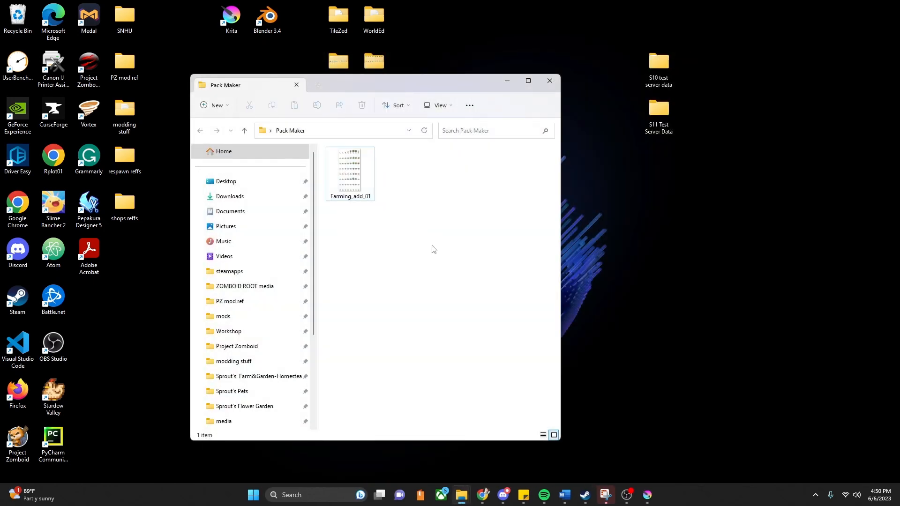
Step: Open the TileZed folder beside the Pack Maker window and locate the TileZed application in it
left_click_drag(367, 80, 190, 83)
double_click(340, 21)
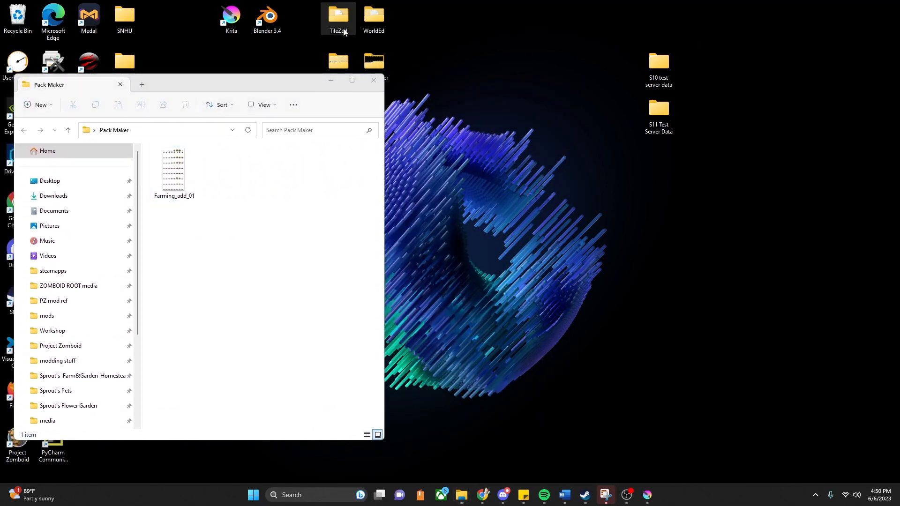
left_click_drag(277, 100, 622, 99)
scroll(593, 304, "down", 5)
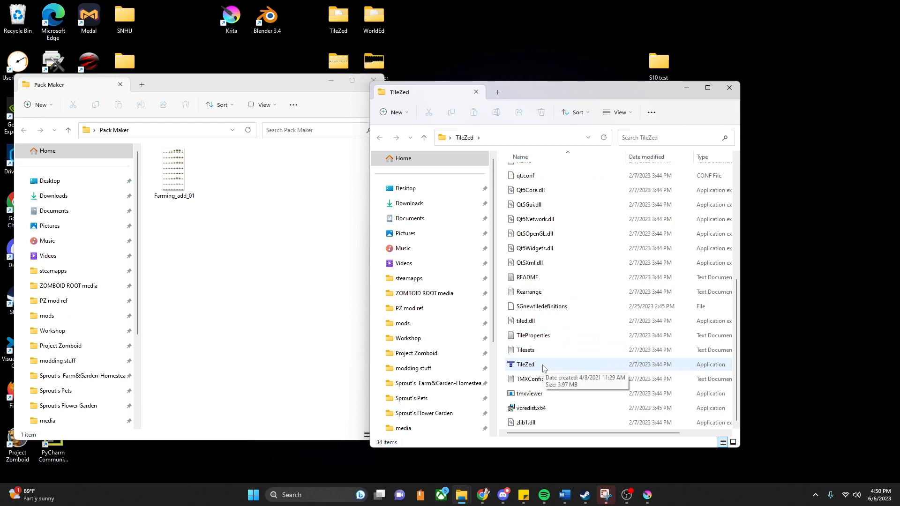
left_click_drag(541, 94, 627, 107)
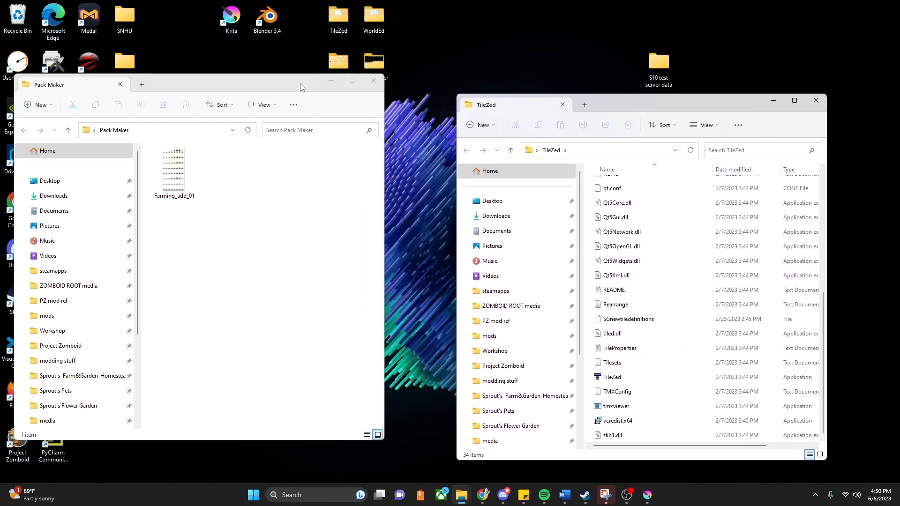
Step: Open the desktop's Tiles folder and place its window beside the Pack Maker window
left_click_drag(300, 87, 305, 108)
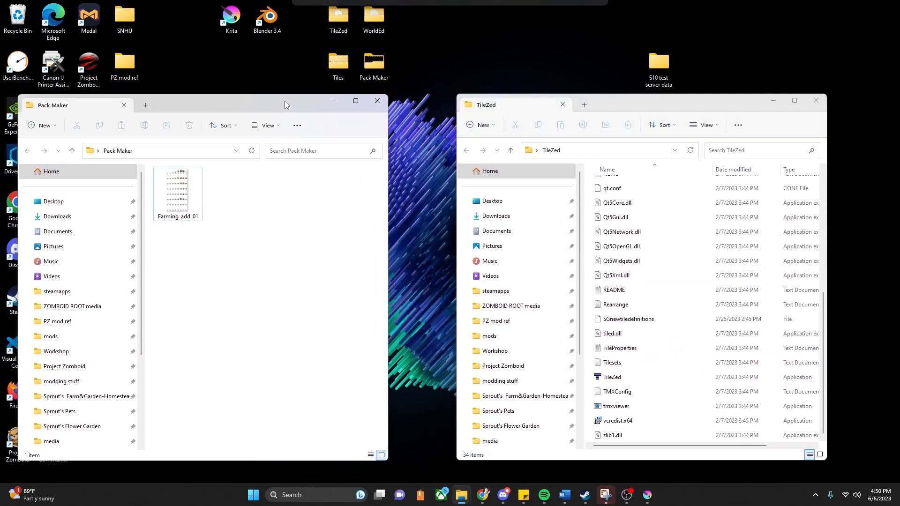
double_click(345, 68)
left_click_drag(244, 103, 609, 109)
Step: Copy Farming_add_01 from Pack Maker into the 2x subfolder of Tiles, replacing the existing file, and close the 2x window
left_click(169, 217)
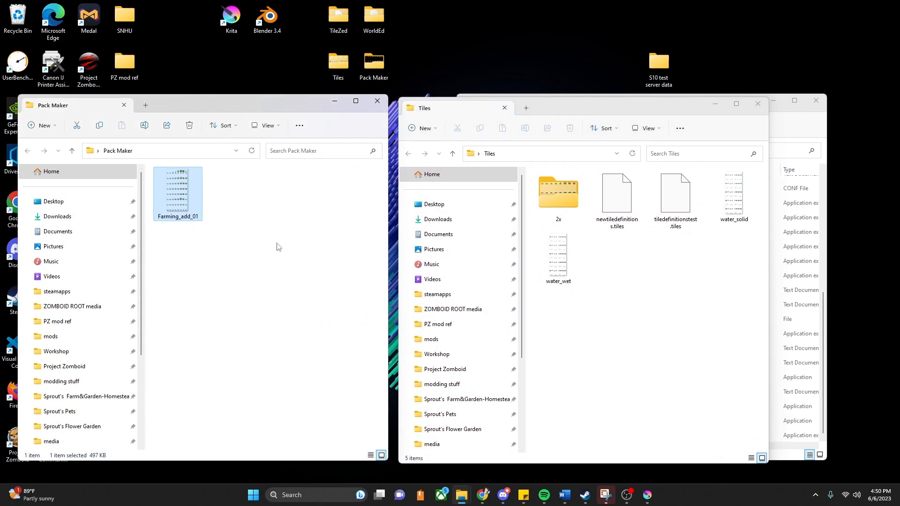
double_click(560, 194)
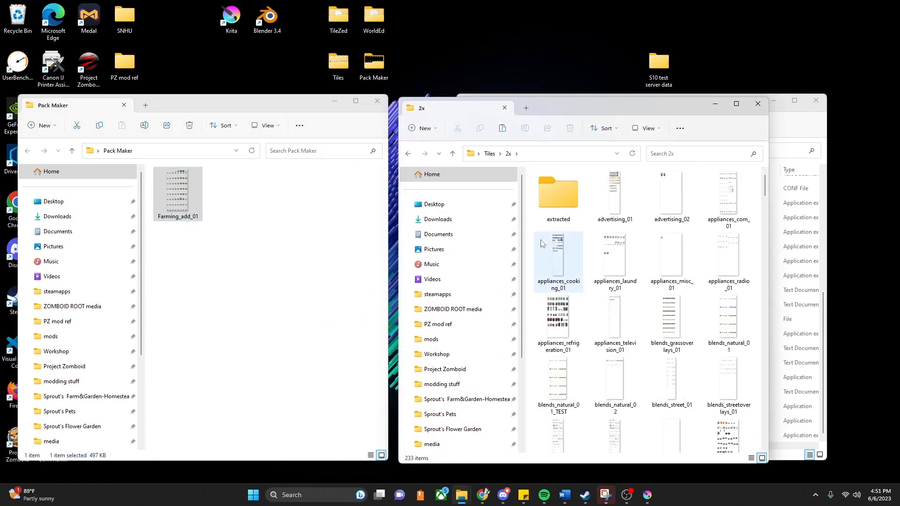
key("ctrl+v")
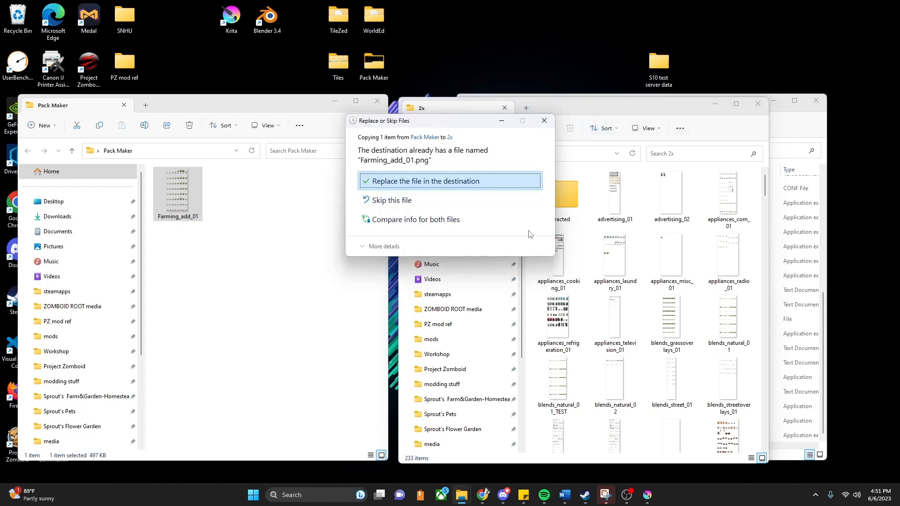
left_click(457, 182)
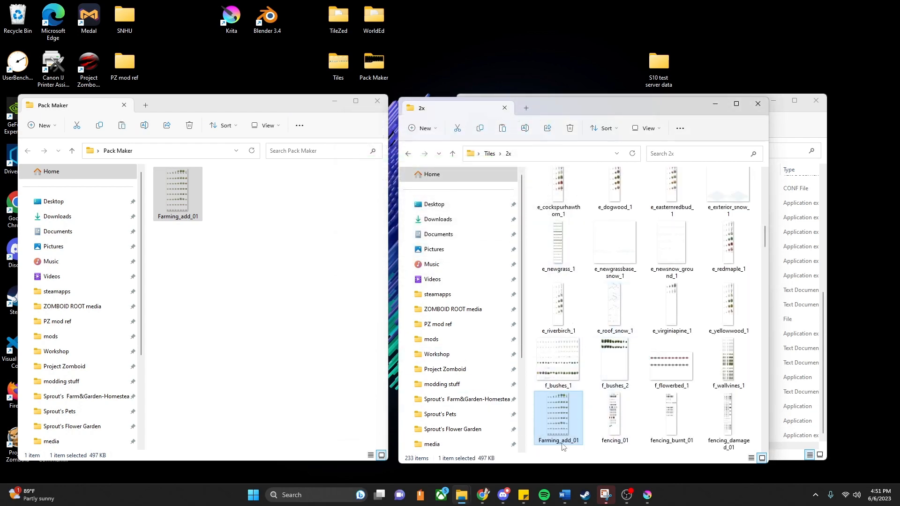
scroll(585, 372, "up", 10)
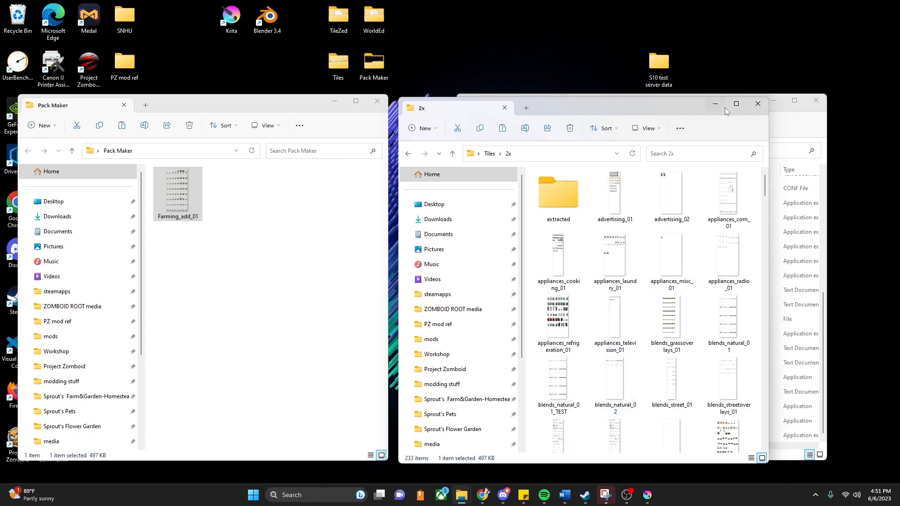
left_click(758, 103)
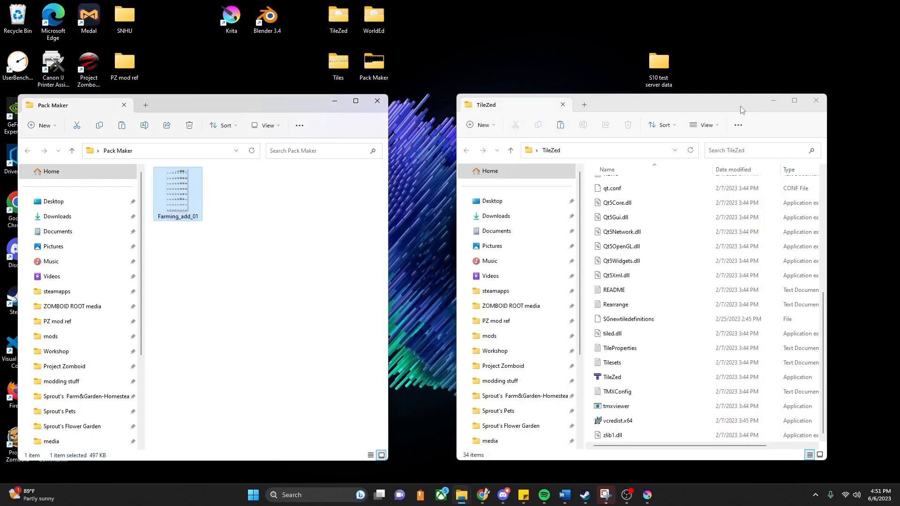
Step: Try to launch TileZed from its folder, and start it through the desktop's Project Zomboid Modding Tools shortcut instead
double_click(628, 376)
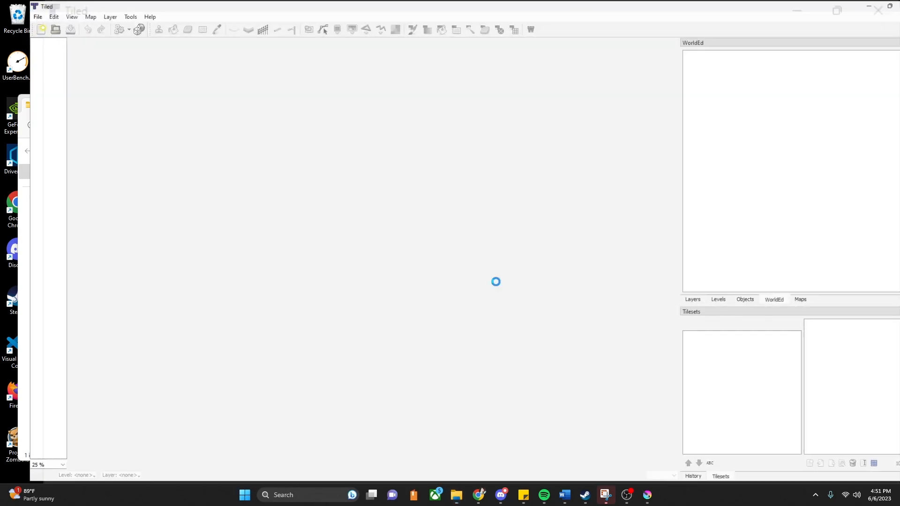
left_click(491, 259)
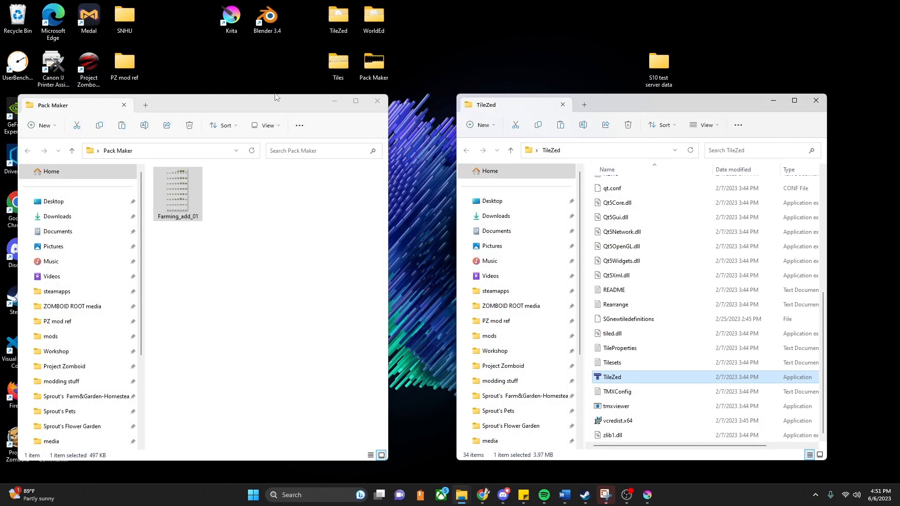
left_click_drag(255, 105, 315, 124)
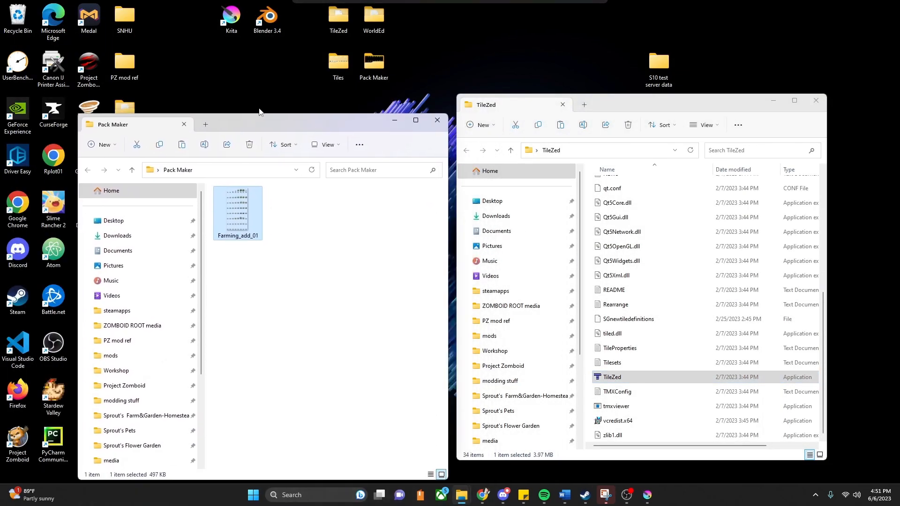
double_click(89, 63)
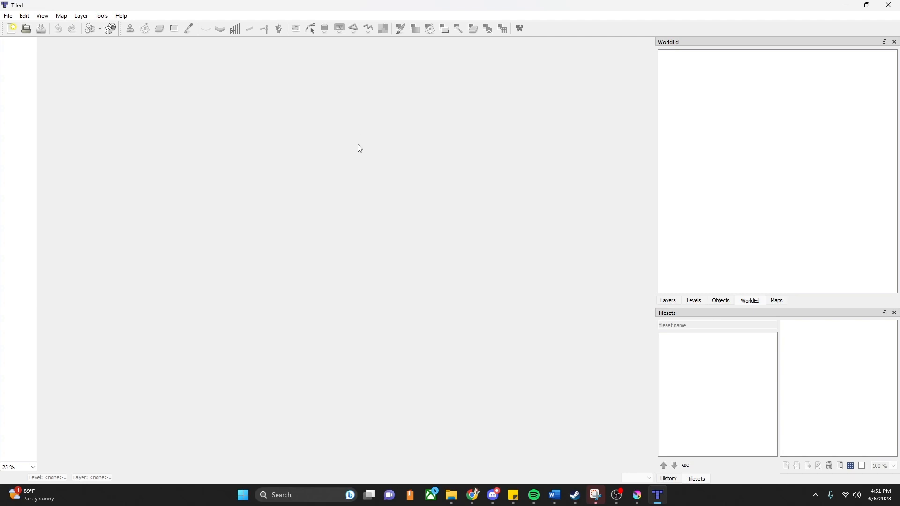
Step: Open the Tilesets dialog and set its tiles folder to the desktop's Tiles folder
left_click(102, 17)
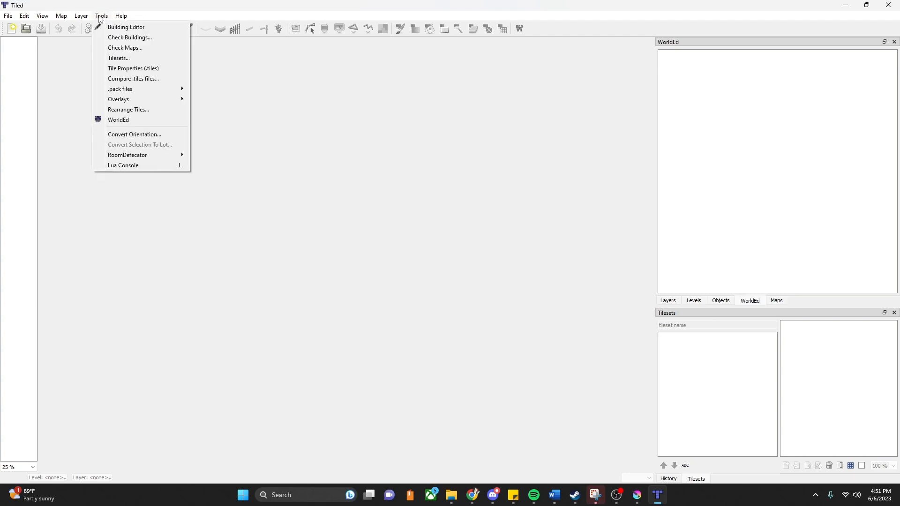
left_click(133, 62)
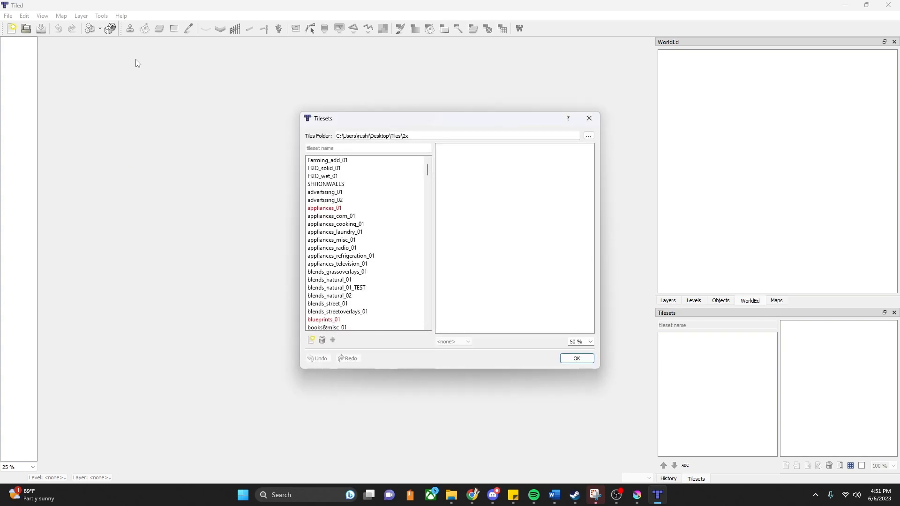
left_click(589, 136)
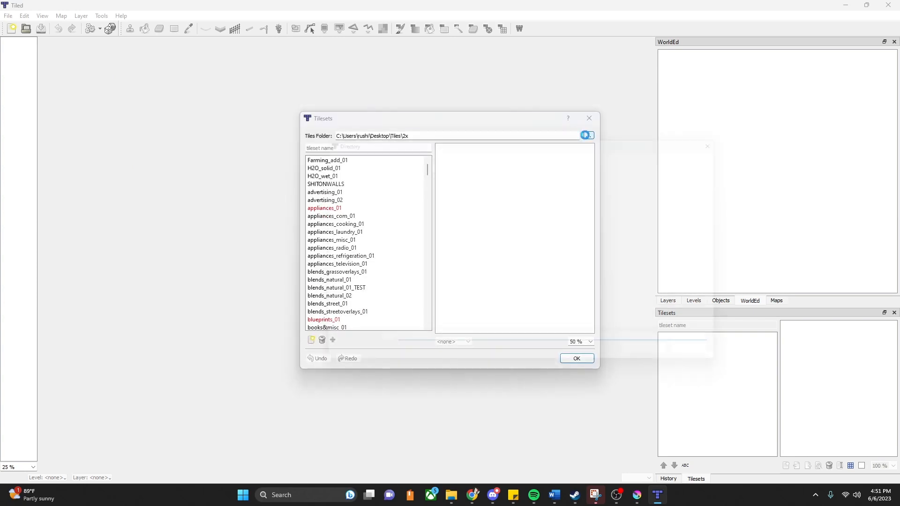
left_click(347, 221)
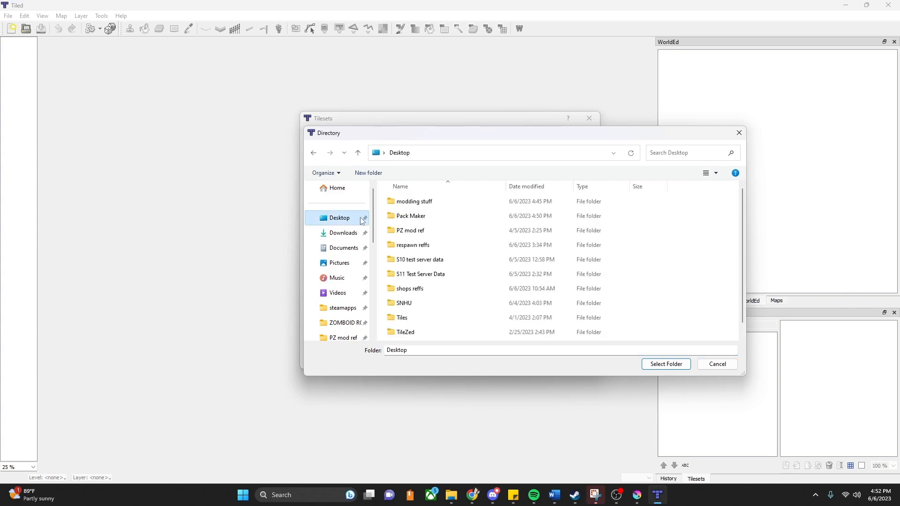
scroll(458, 237, "down", 1)
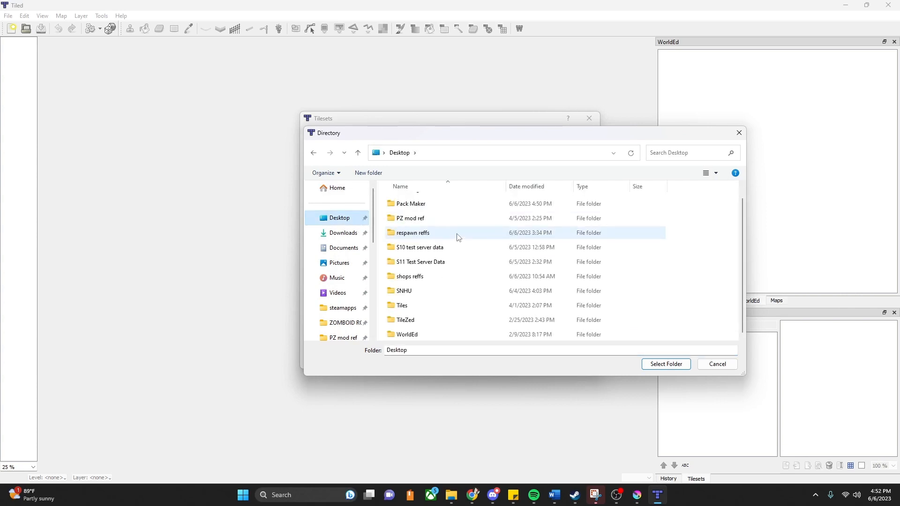
left_click(417, 306)
left_click(675, 364)
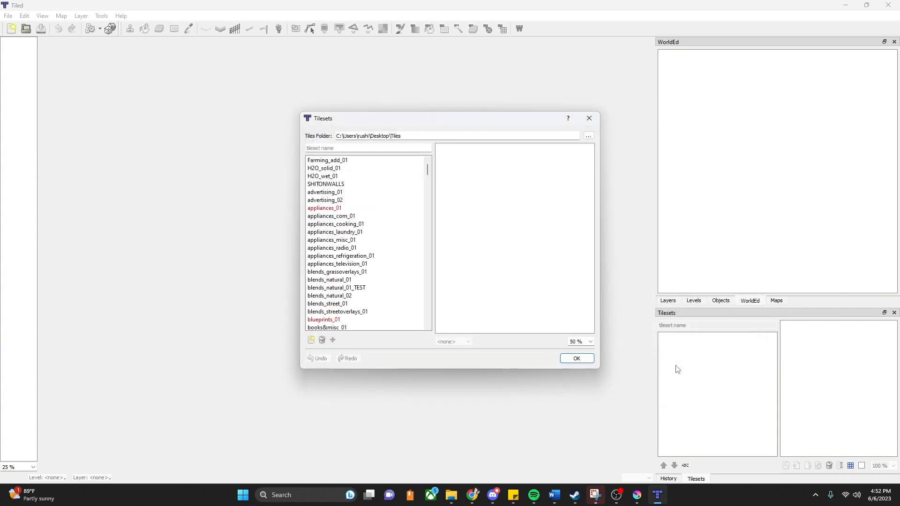
scroll(418, 231, "down", 1)
scroll(418, 232, "up", 1)
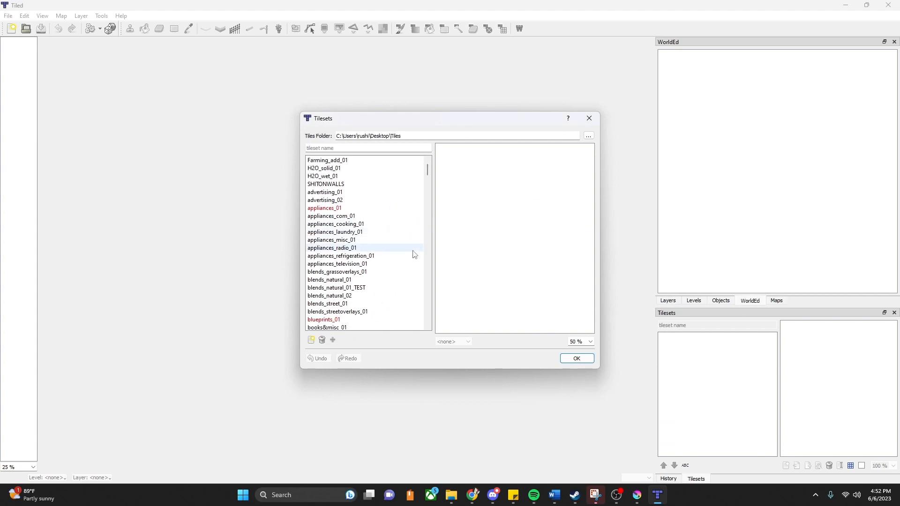
Step: Run Add Tilesets on the Tiles folder, and preview the Farming_add_01 sprites before closing the Tilesets dialog
left_click(311, 341)
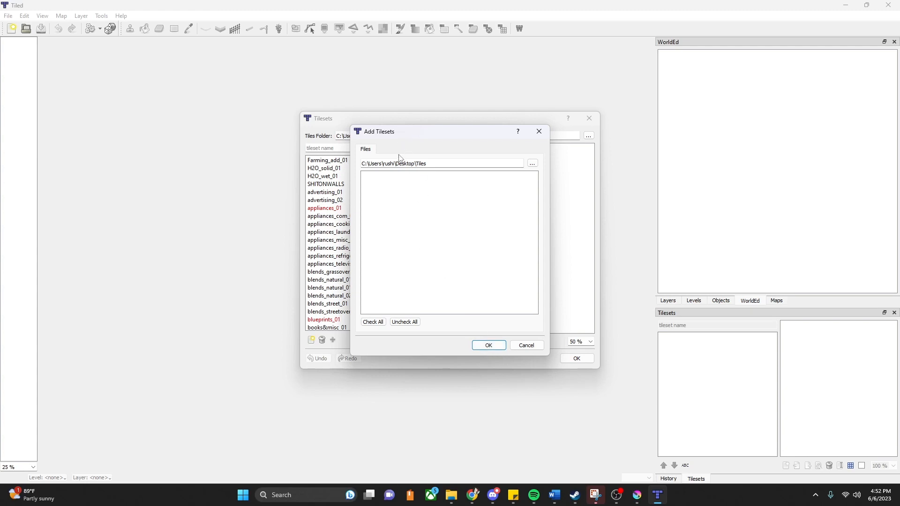
left_click(490, 345)
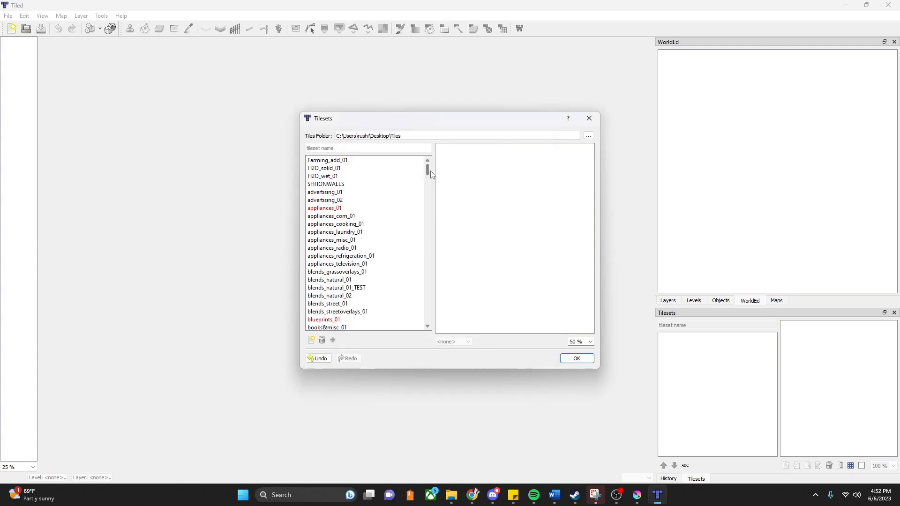
mouse_move(427, 169)
left_mouse_down()
mouse_move(427, 181)
mouse_move(426, 166)
left_mouse_up()
left_click(334, 161)
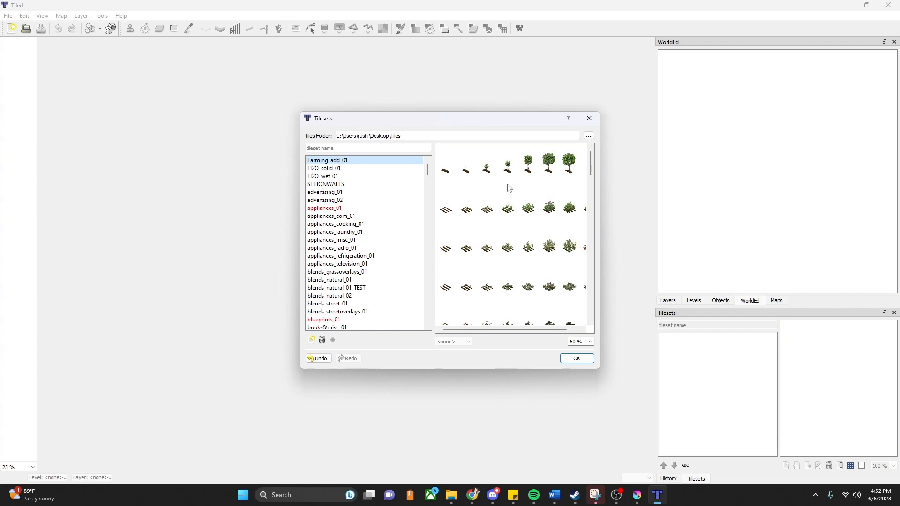
scroll(508, 187, "down", 3)
scroll(517, 201, "up", 3)
left_click(591, 117)
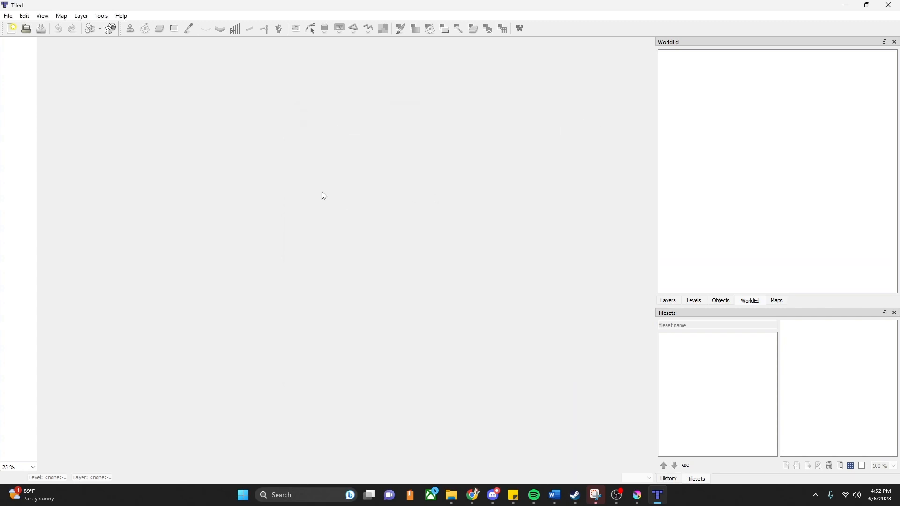
Step: Start a new .pack file and set it to save as farming in the desktop's Pack Maker folder
left_click(101, 16)
mouse_move(146, 89)
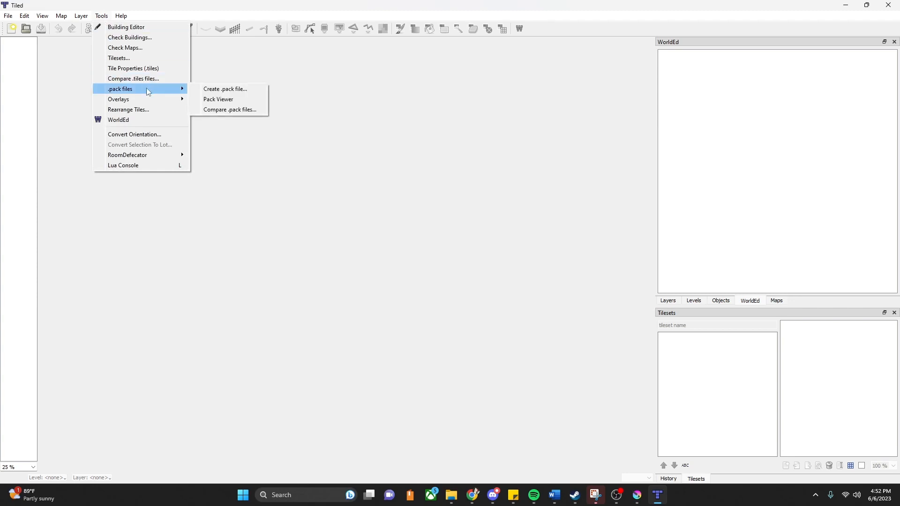
left_click(224, 90)
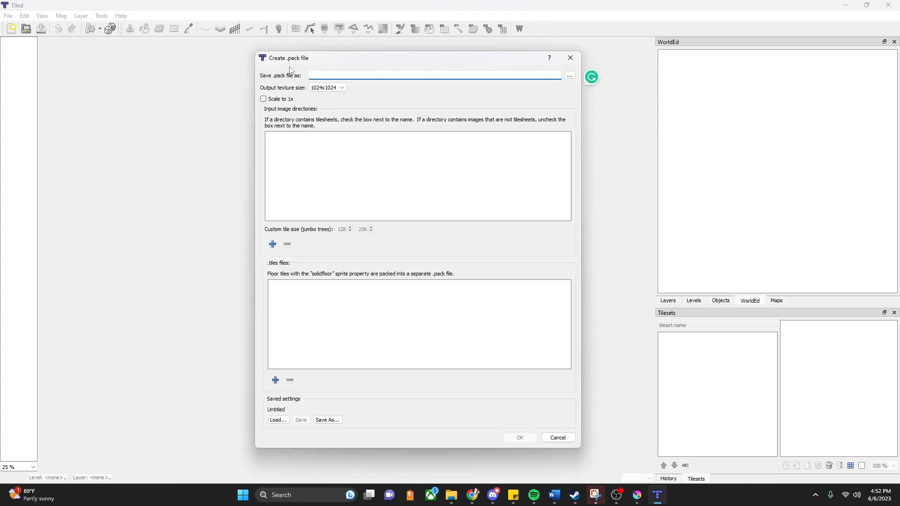
left_click_drag(314, 59, 300, 66)
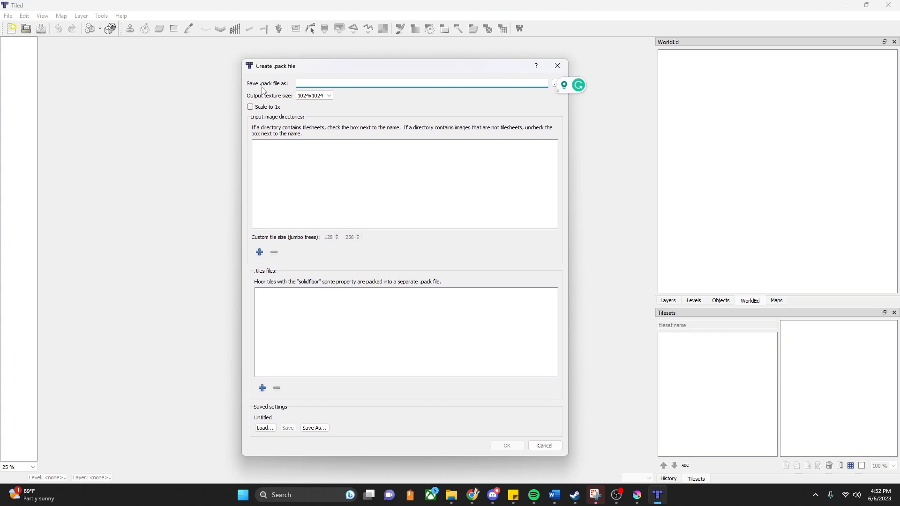
left_click(554, 84)
scroll(380, 203, "down", 3)
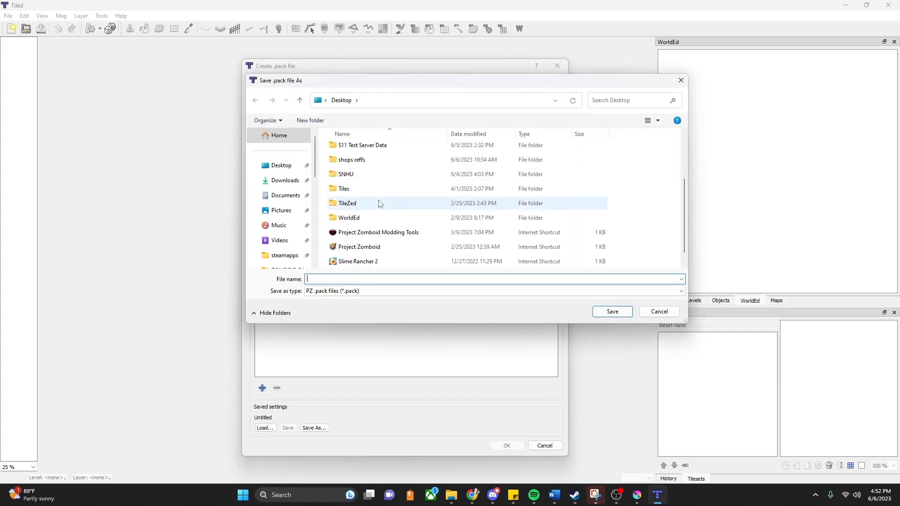
scroll(375, 203, "up", 1)
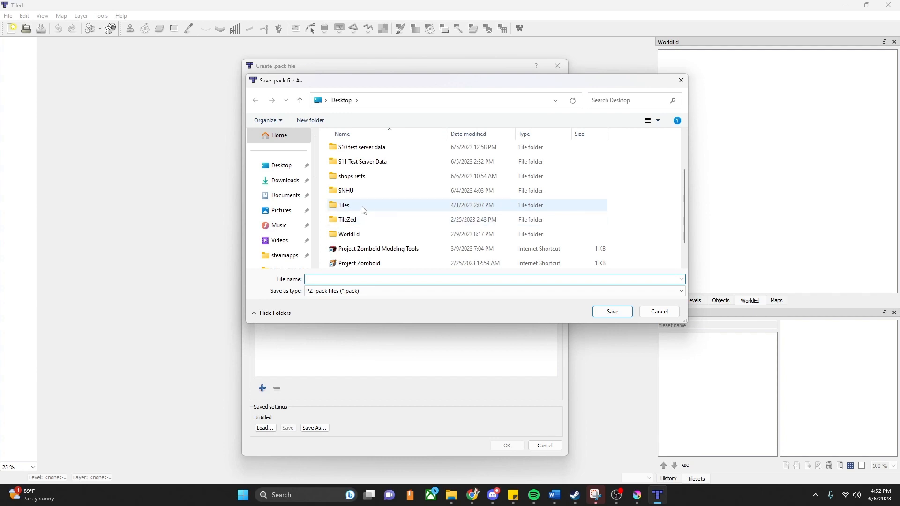
scroll(362, 209, "up", 1)
scroll(367, 192, "up", 1)
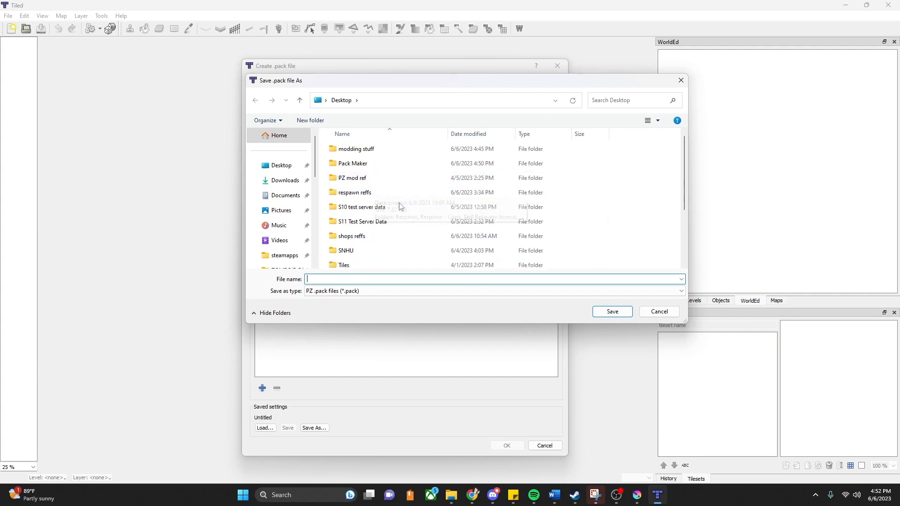
double_click(369, 165)
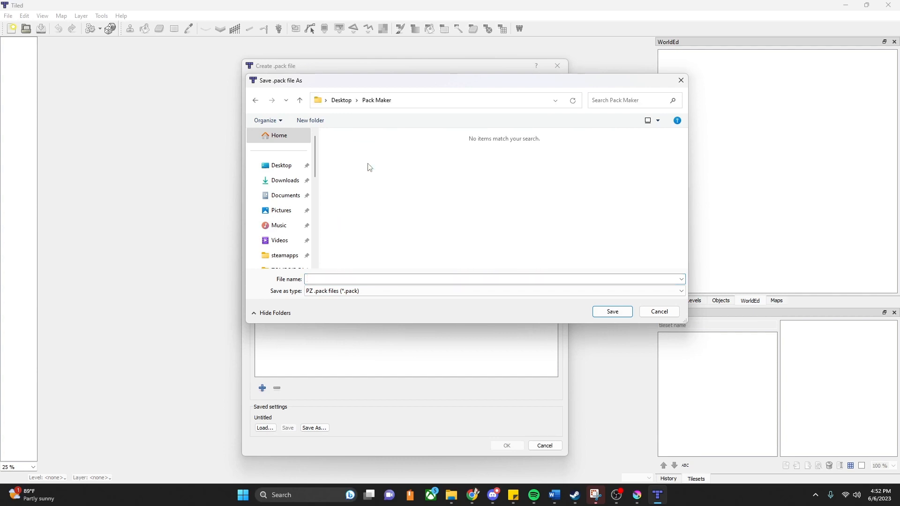
left_click(337, 277)
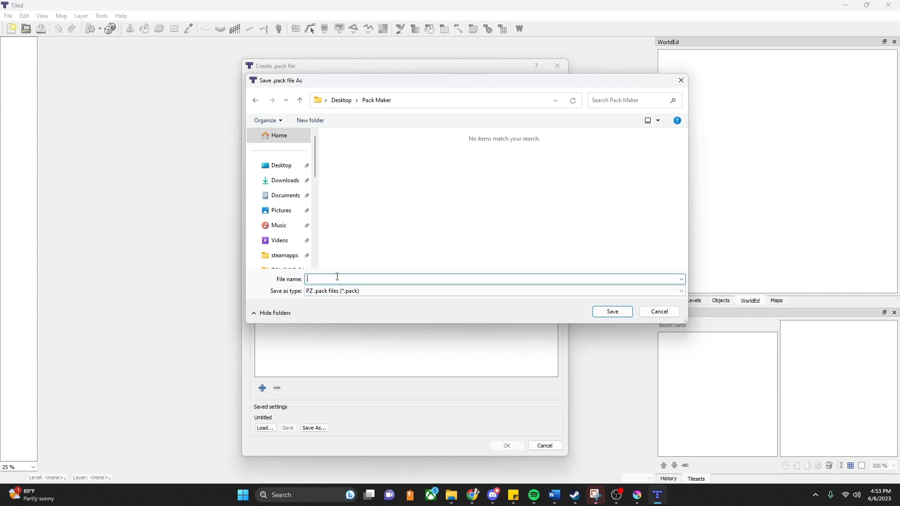
type("farming")
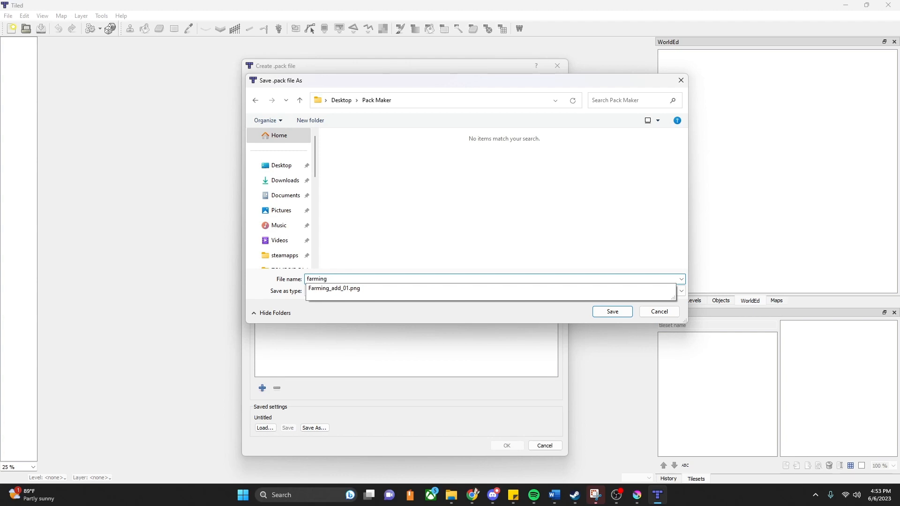
left_click(379, 239)
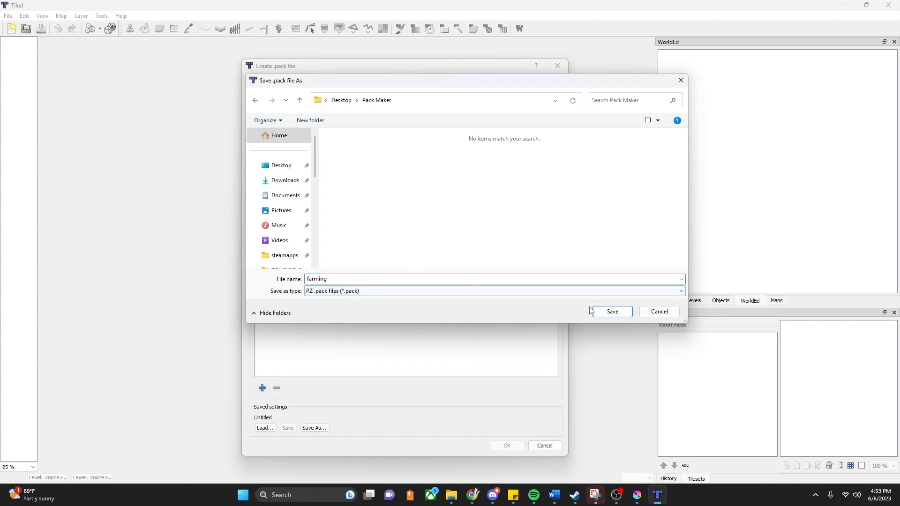
left_click(613, 312)
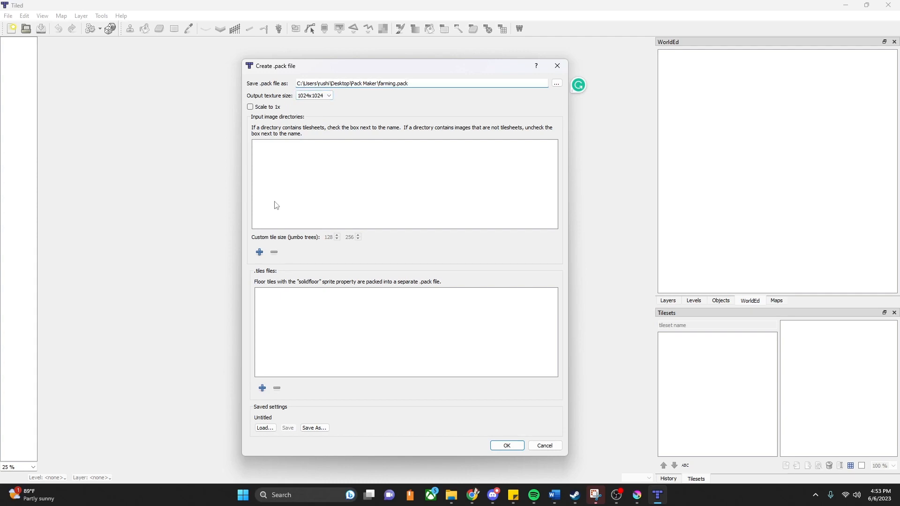
Step: Add the desktop's Pack Maker folder as an input image directory for the .pack file
left_click(260, 253)
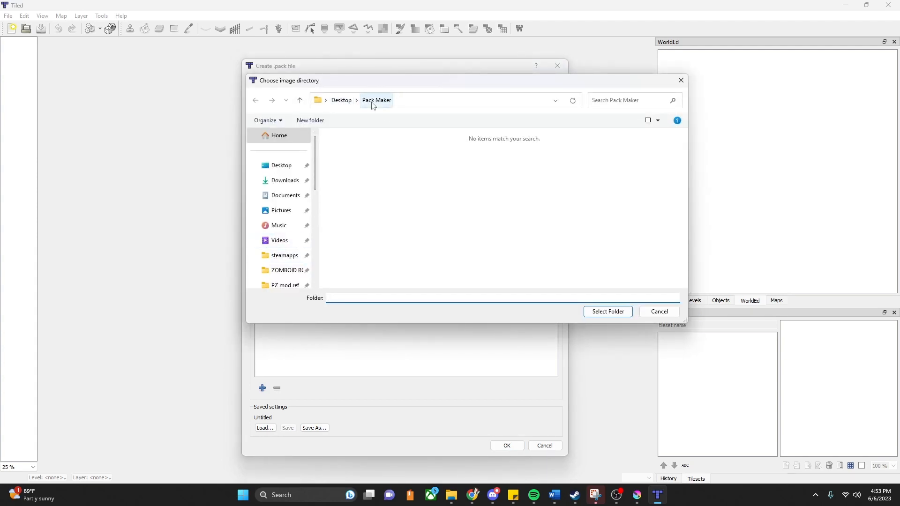
left_click(374, 104)
left_click(608, 312)
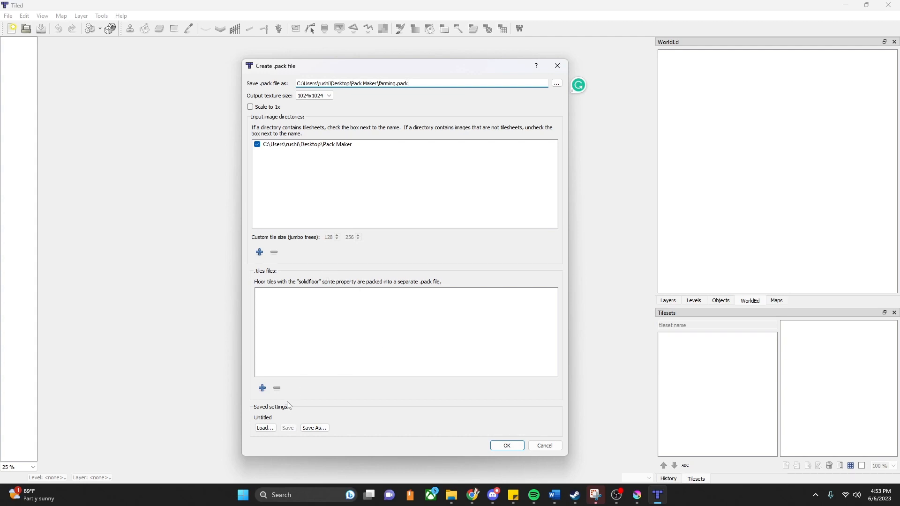
Step: Generate the farming.pack file and check the Pack Maker folder's contents in File Explorer's details view
left_click(505, 446)
left_click(451, 496)
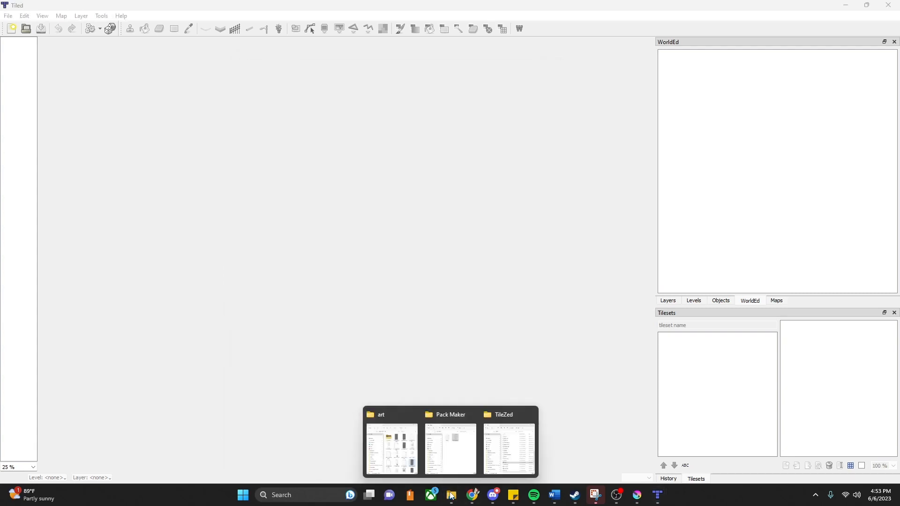
left_click(451, 449)
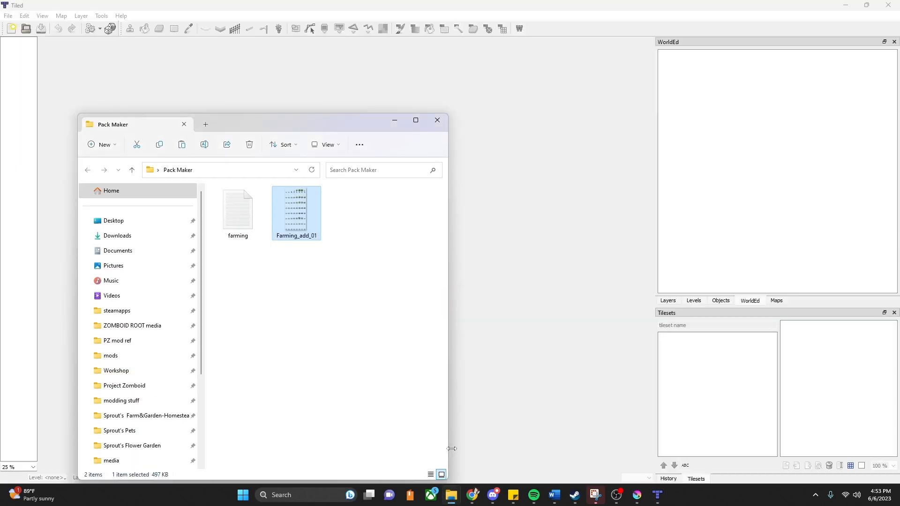
left_click(353, 324)
left_click(430, 475)
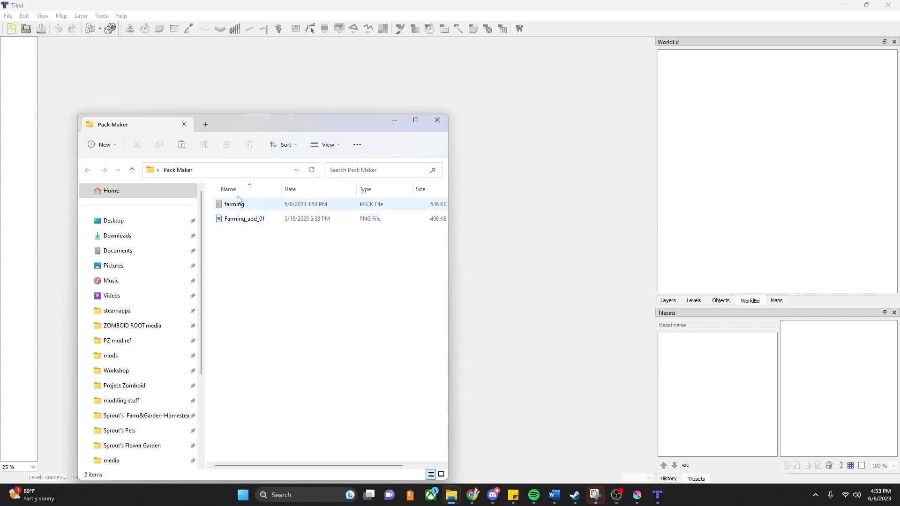
left_click(393, 121)
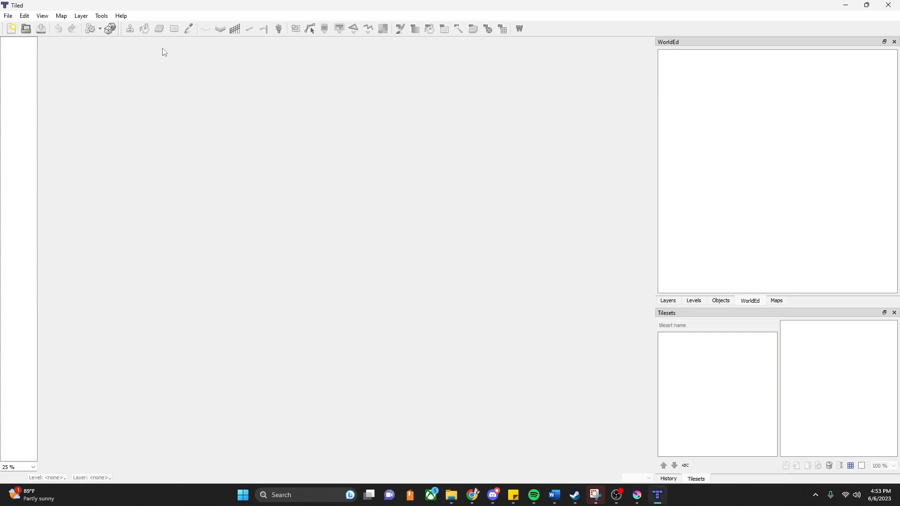
Step: Open the Tile Properties (.tiles) editor, resize and reposition its window, and look through the list of tile properties
left_click(102, 17)
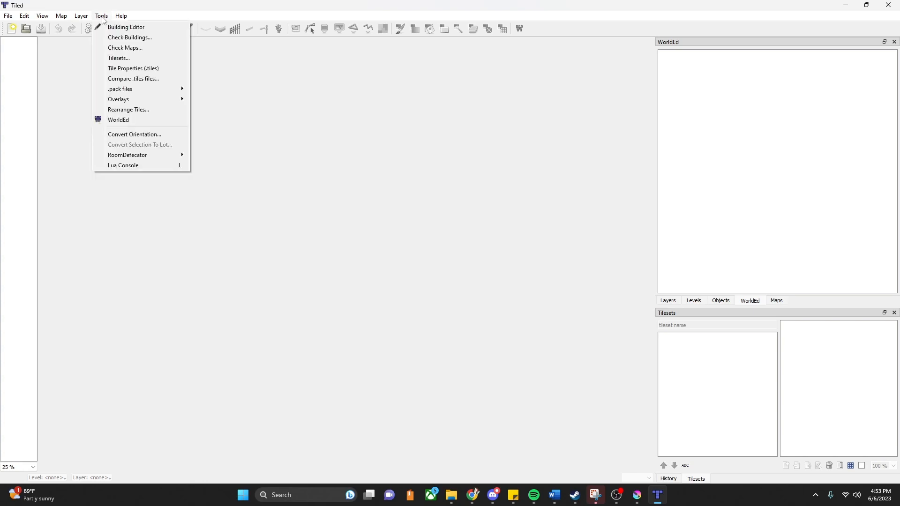
left_click(136, 68)
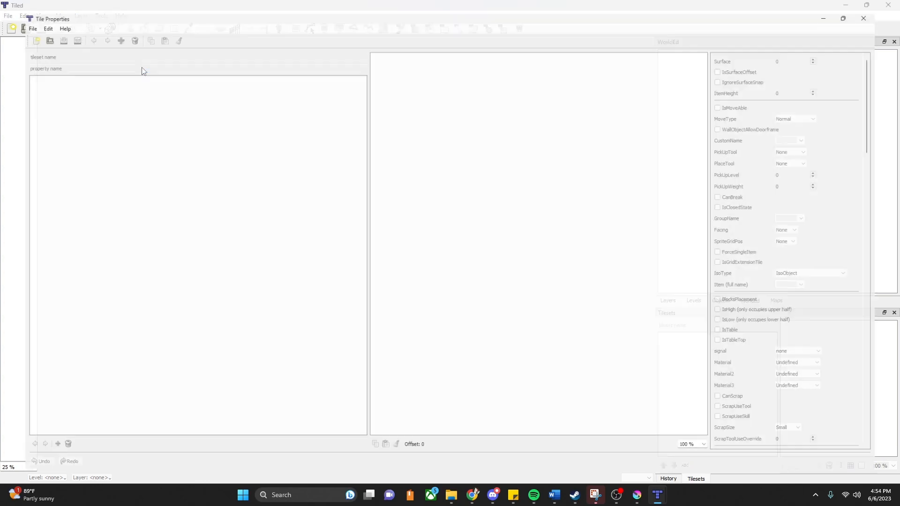
left_click_drag(185, 18, 328, 70)
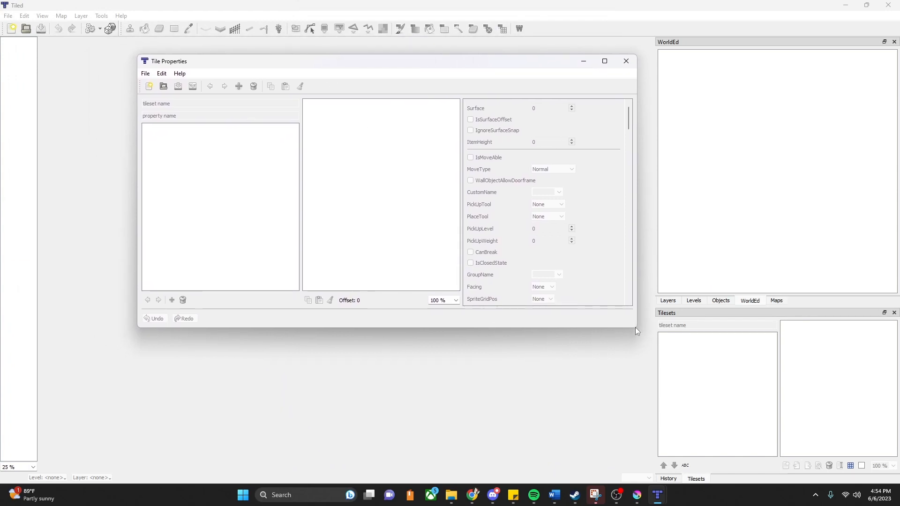
left_click_drag(637, 328, 729, 432)
left_click_drag(415, 66, 374, 68)
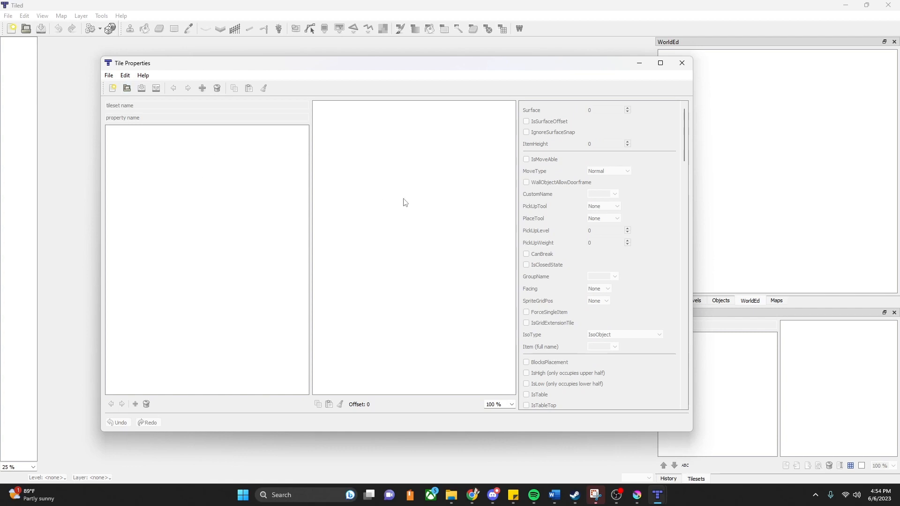
scroll(596, 216, "down", 5)
scroll(619, 217, "up", 5)
left_click_drag(686, 143, 674, 116)
Step: Create a new tile properties file named Farmingtiledefinitions in the desktop's Pack Maker folder
left_click(113, 88)
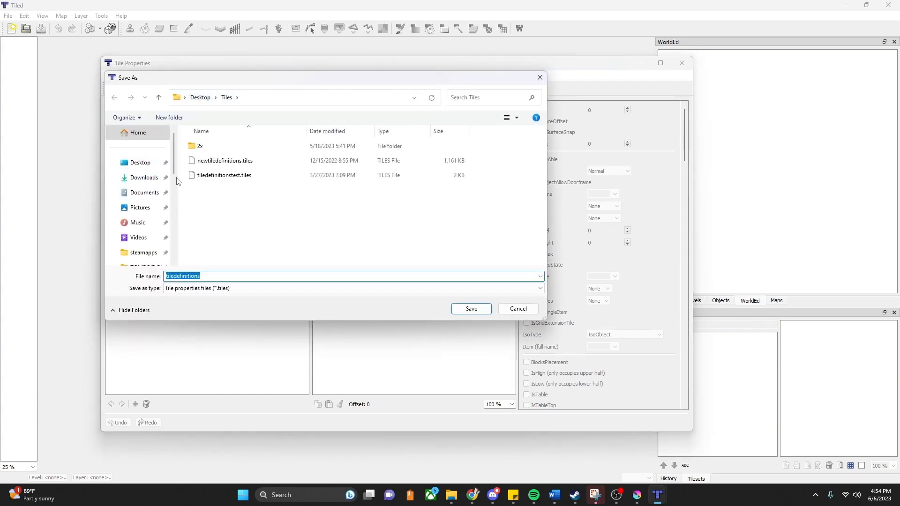
left_click(203, 99)
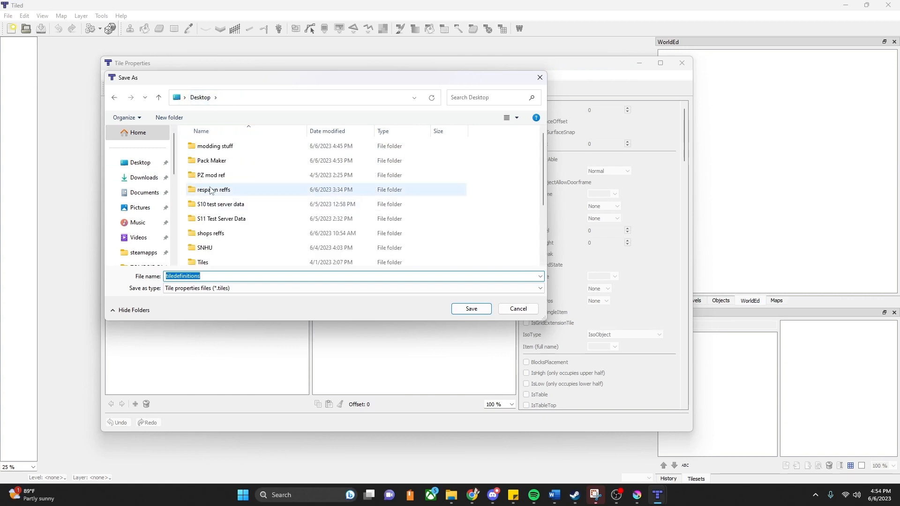
scroll(220, 197, "down", 2)
scroll(223, 204, "up", 1)
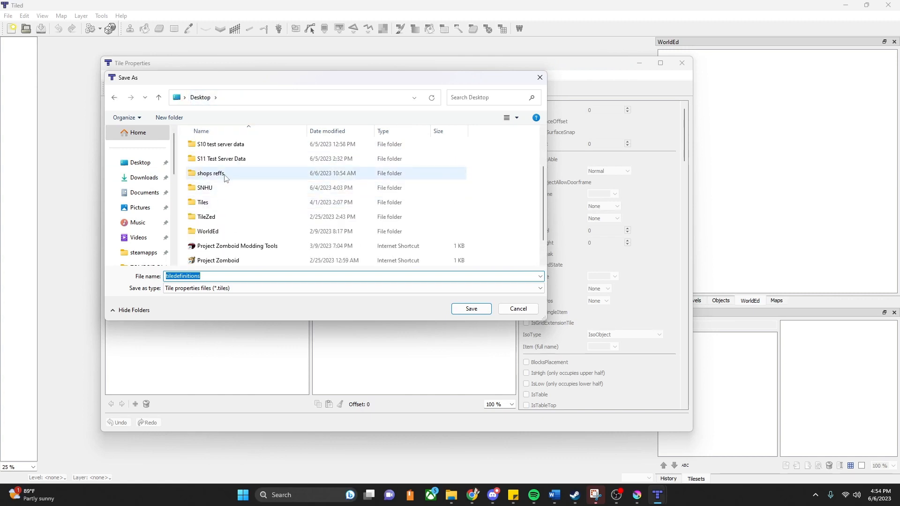
scroll(225, 169, "up", 1)
scroll(233, 241, "up", 1)
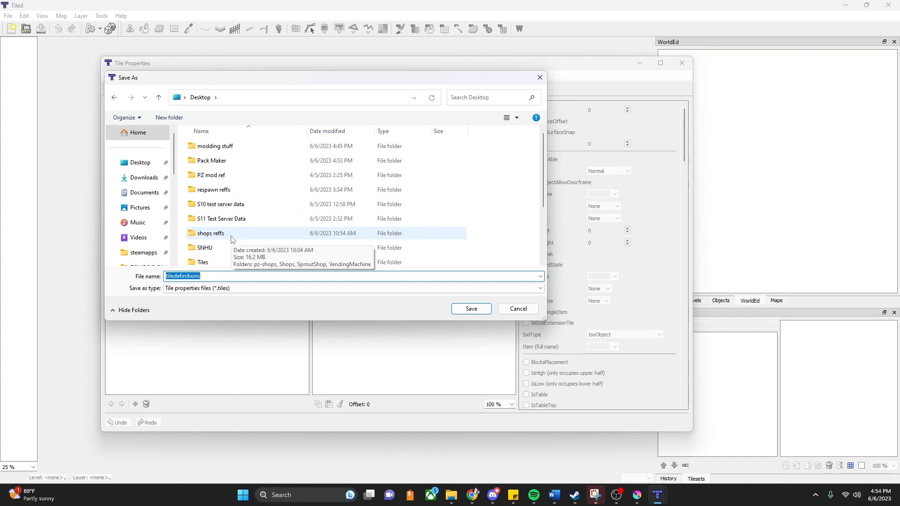
left_click(218, 162)
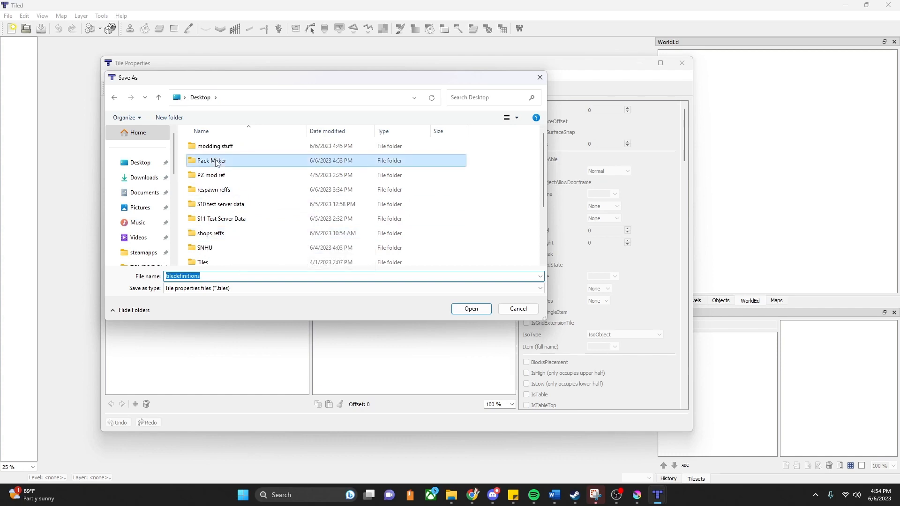
left_click(472, 309)
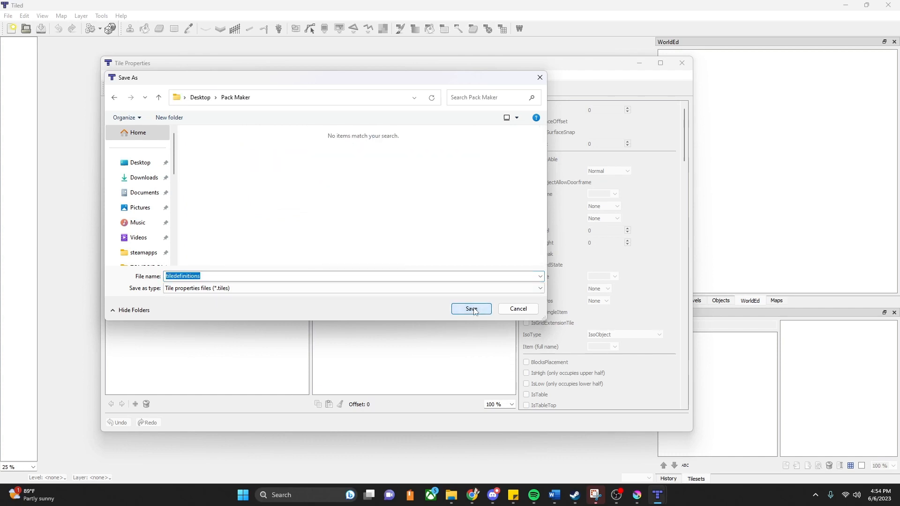
left_click(174, 277)
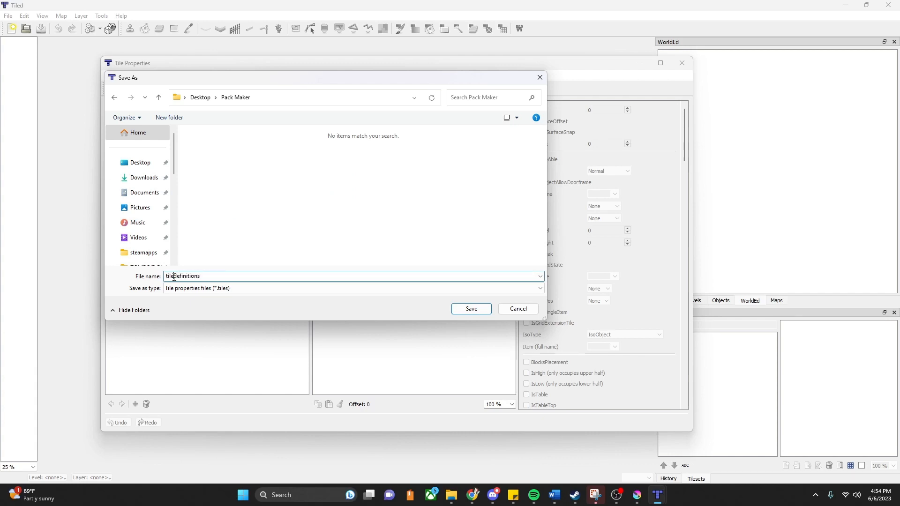
left_click(167, 278)
type("Farming")
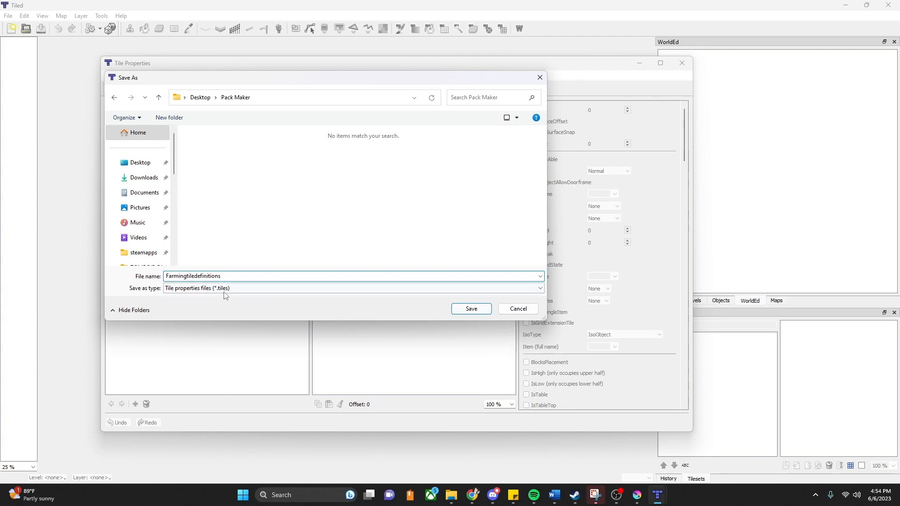
left_click(468, 308)
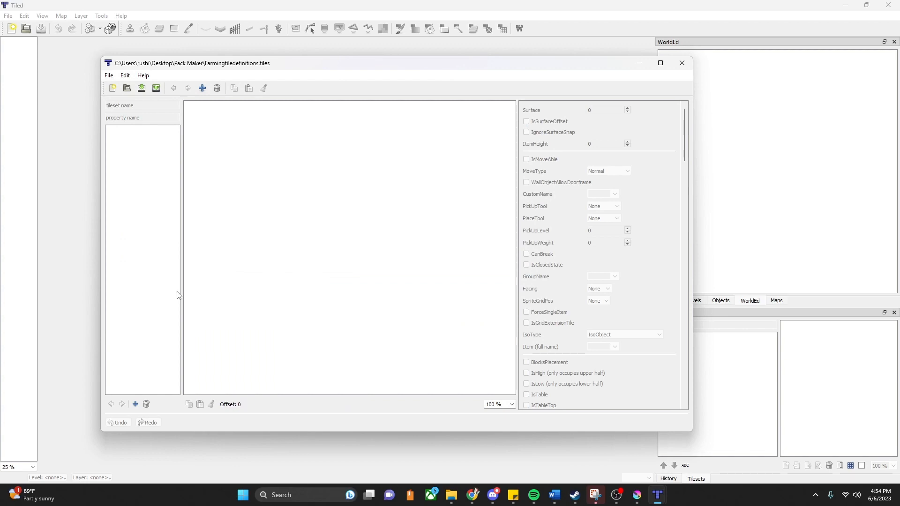
Step: Add the Farming_add_01 tileset to the tile definitions file
left_click(202, 88)
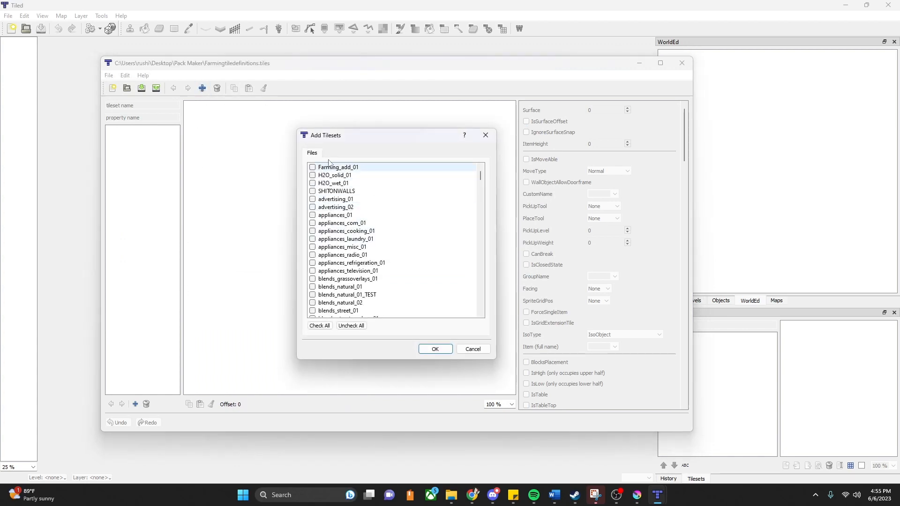
left_click(436, 349)
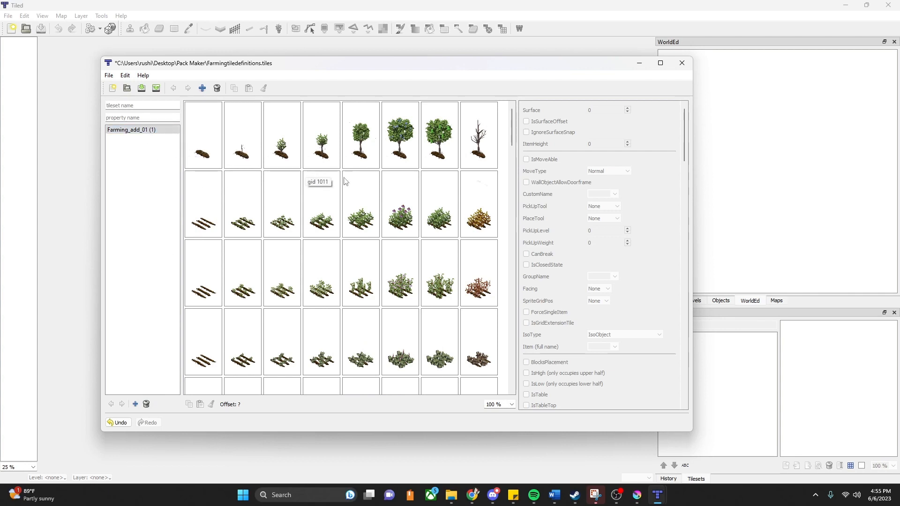
Step: Examine the early-growth sprites in the first two columns of Farming_add_01, comparing the tile offsets between neighbouring sprites and rows
left_click(209, 140)
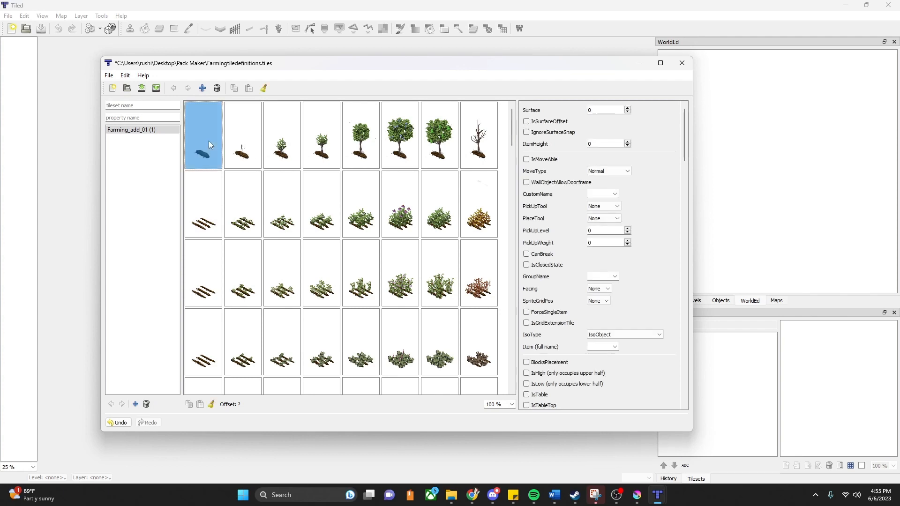
left_click(233, 145)
left_click(210, 147)
left_click(246, 147)
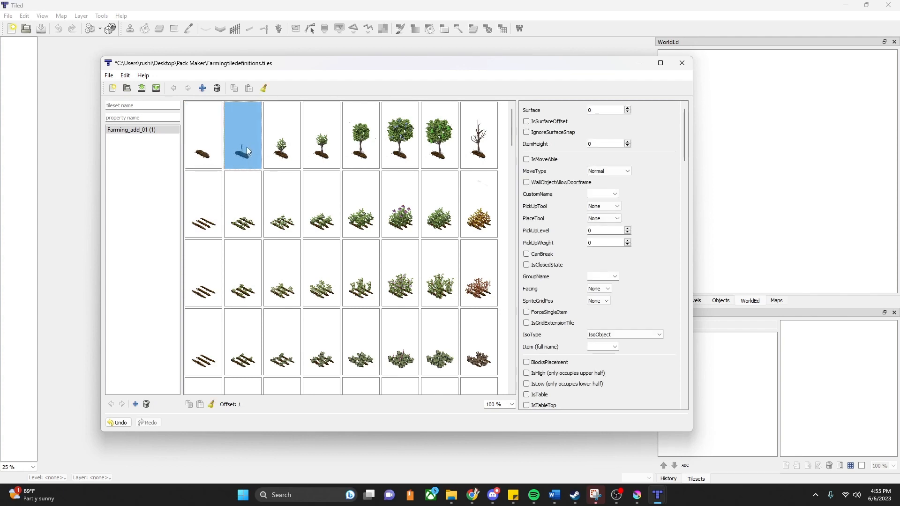
left_click(217, 140)
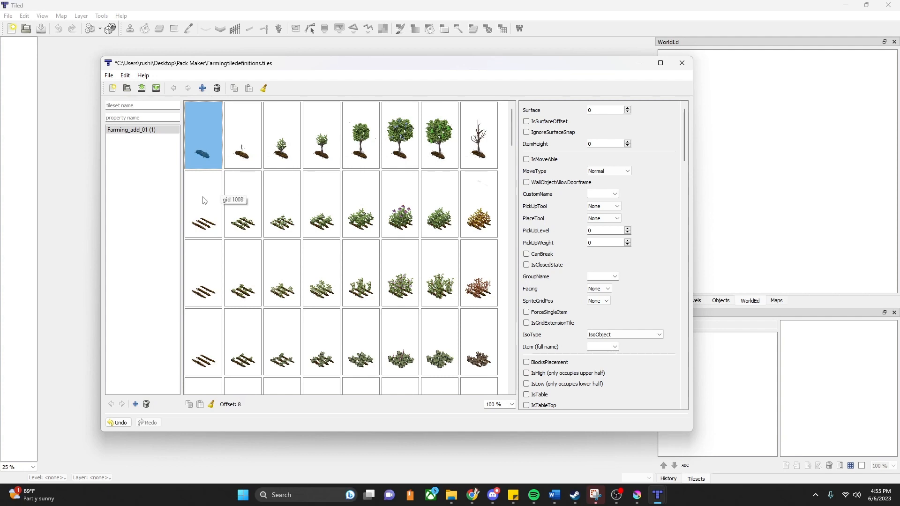
left_click(216, 204)
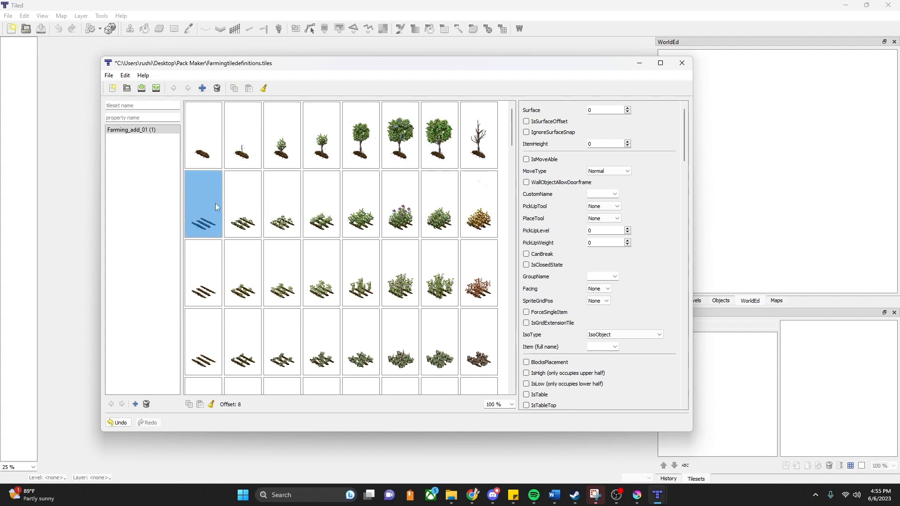
left_click(240, 218)
left_click(236, 262)
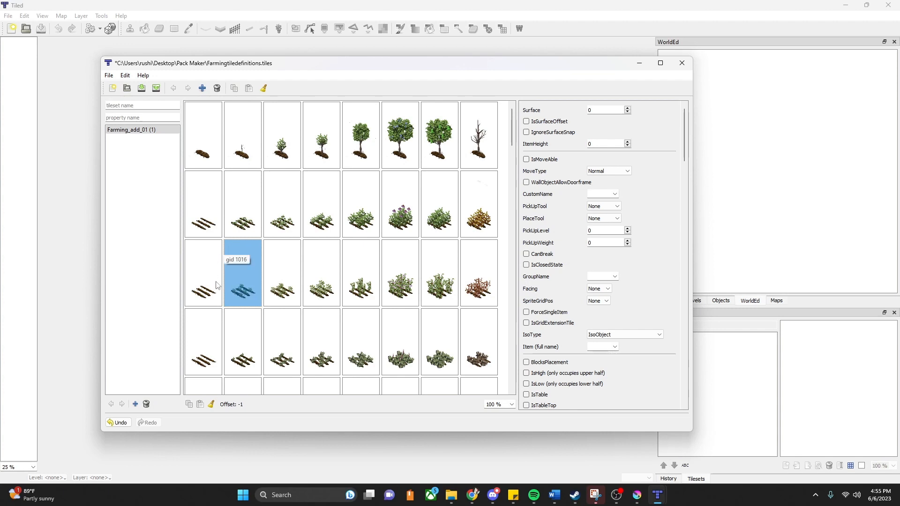
left_click(220, 338)
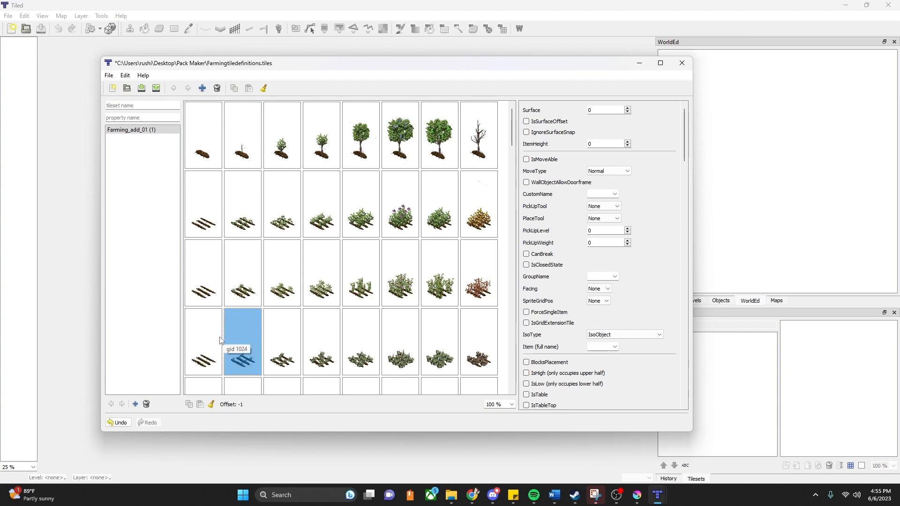
left_click(216, 335)
left_click(233, 294)
left_click(216, 294)
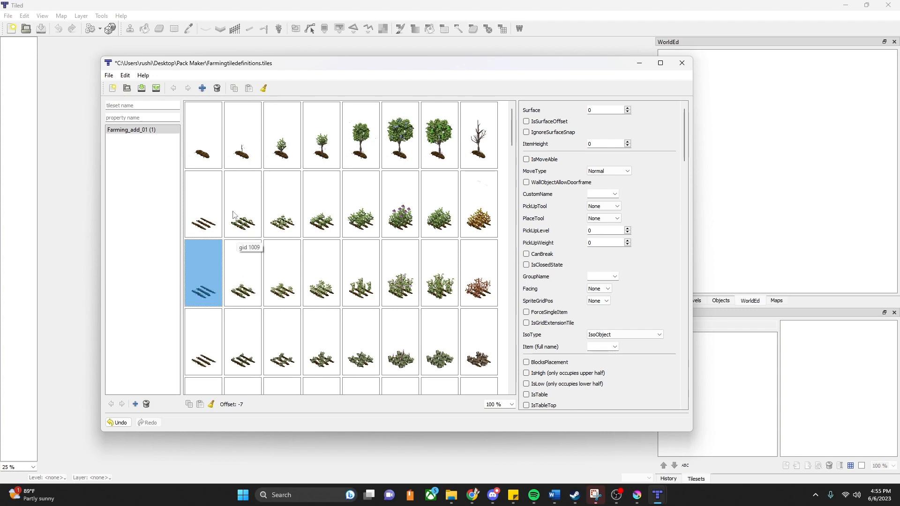
left_click(210, 207)
left_click(209, 146)
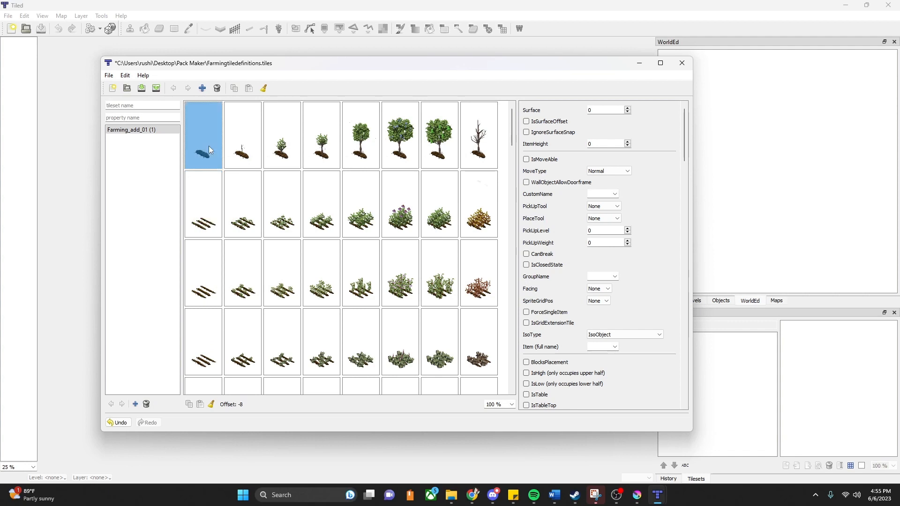
Step: Compare the tile offsets between the later-growth tree and bush sprites in the first two rows of Farming_add_01
left_click(401, 153)
left_click(398, 189)
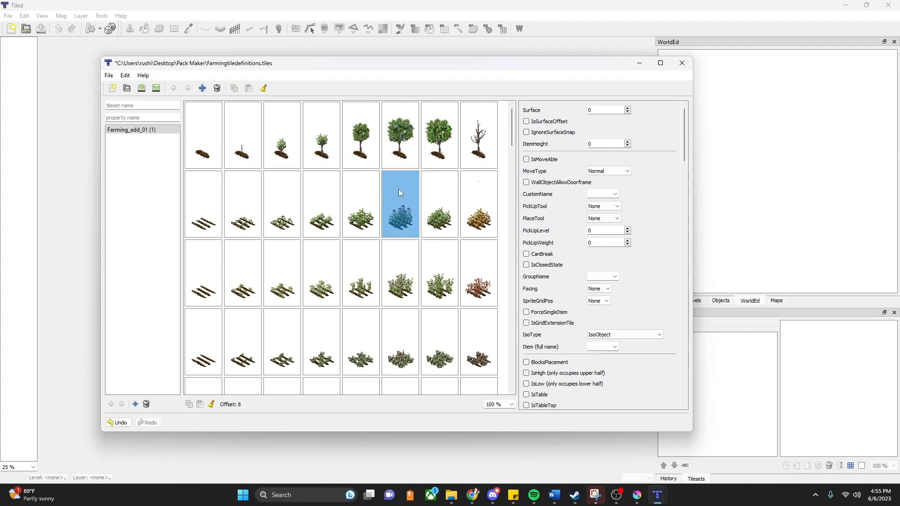
left_click(408, 158)
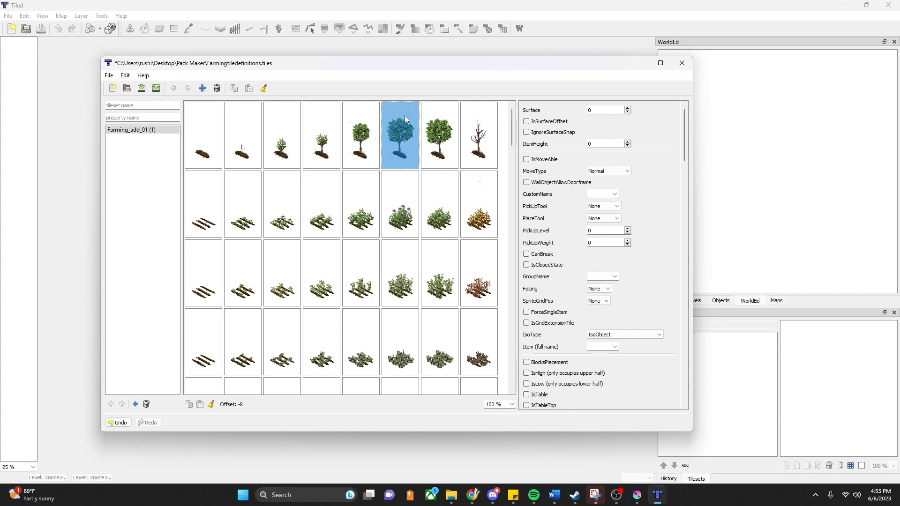
left_click(411, 178)
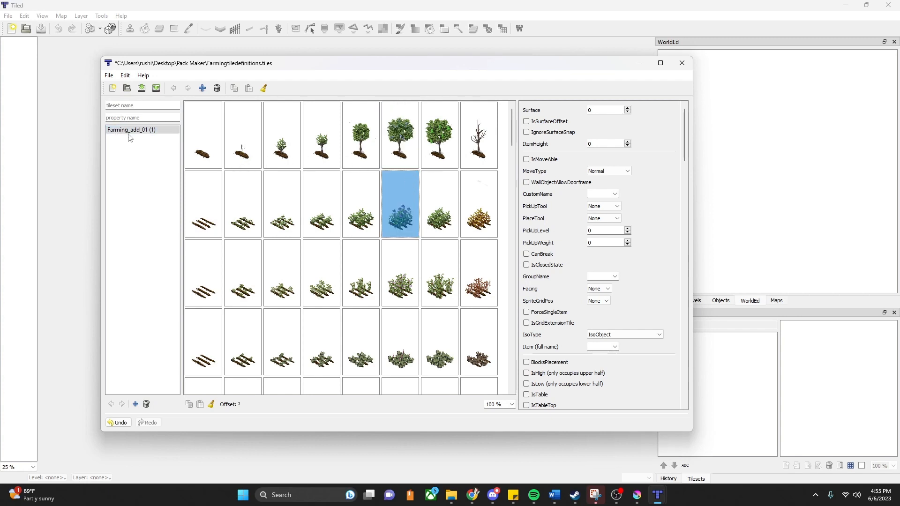
left_click(445, 148)
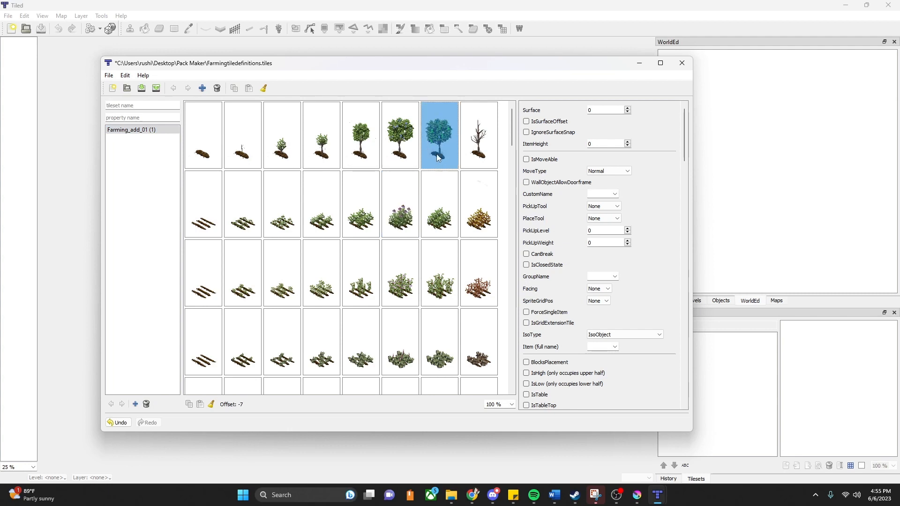
left_click(400, 137)
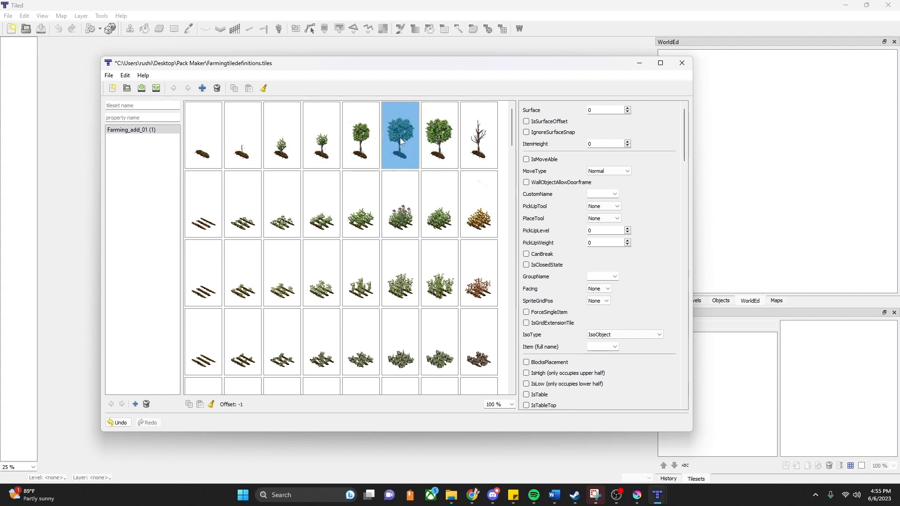
left_click(444, 155)
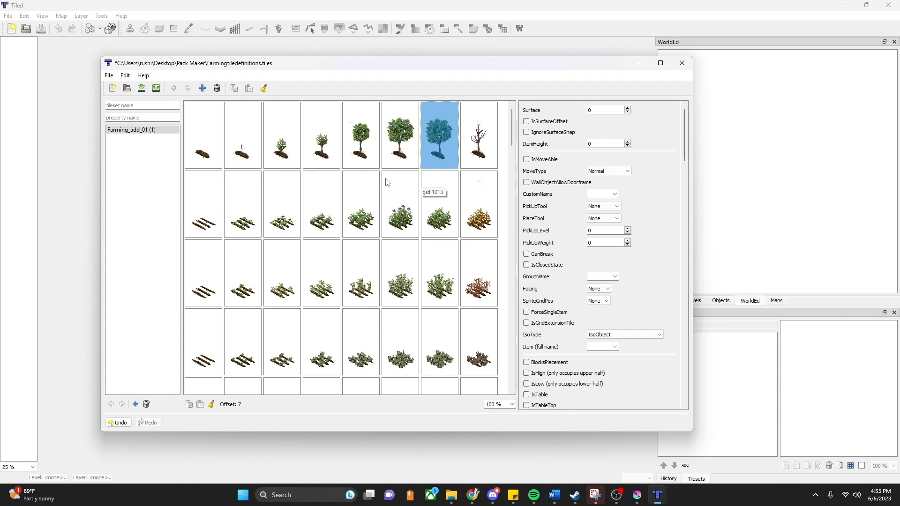
left_click(470, 229)
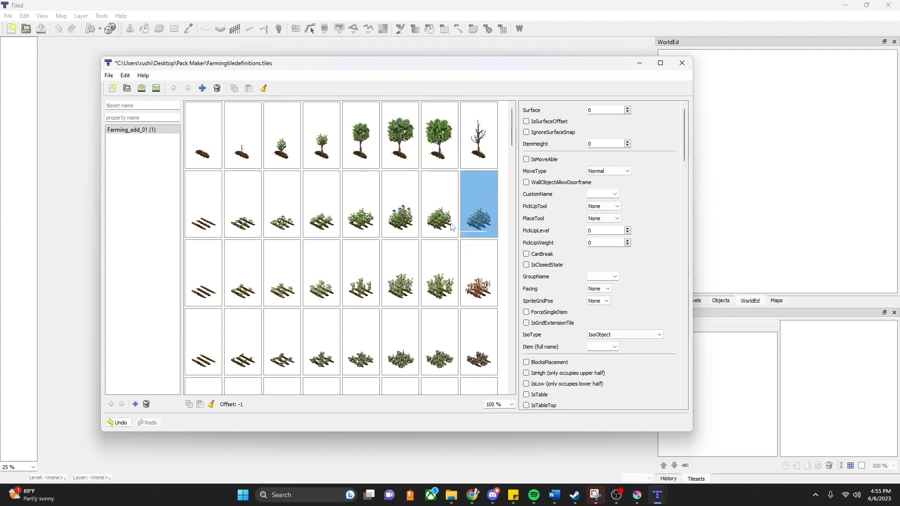
left_click(358, 225)
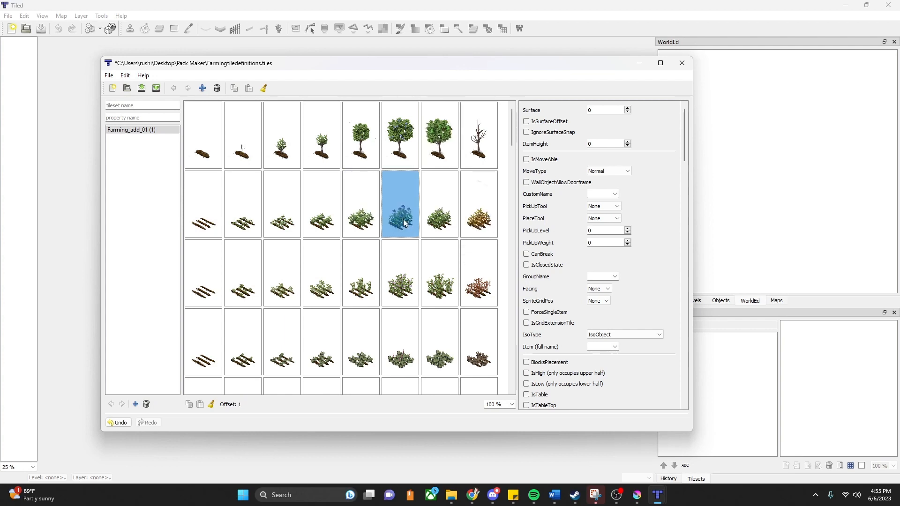
Step: Examine the tile properties available for the first sprite in Farming_add_01, from Surface through to the container and roof options
left_click(208, 167)
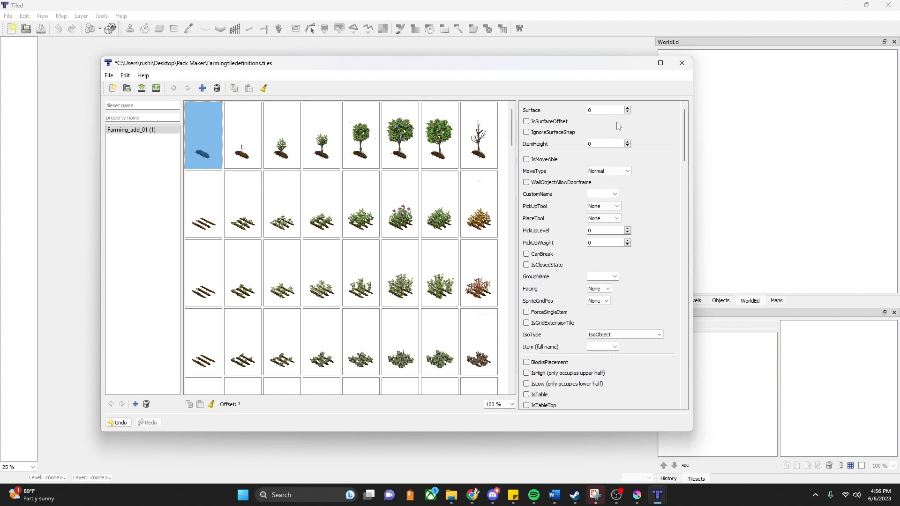
scroll(624, 142, "down", 4)
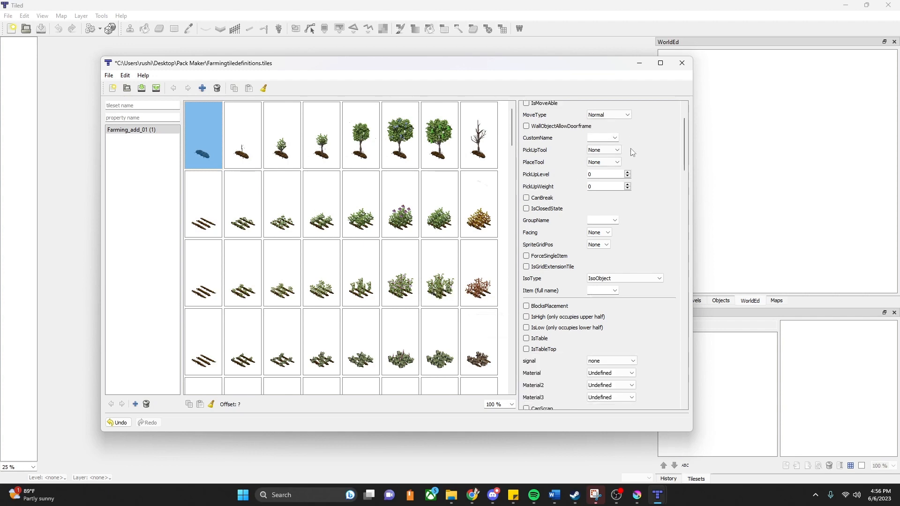
scroll(630, 149, "down", 6)
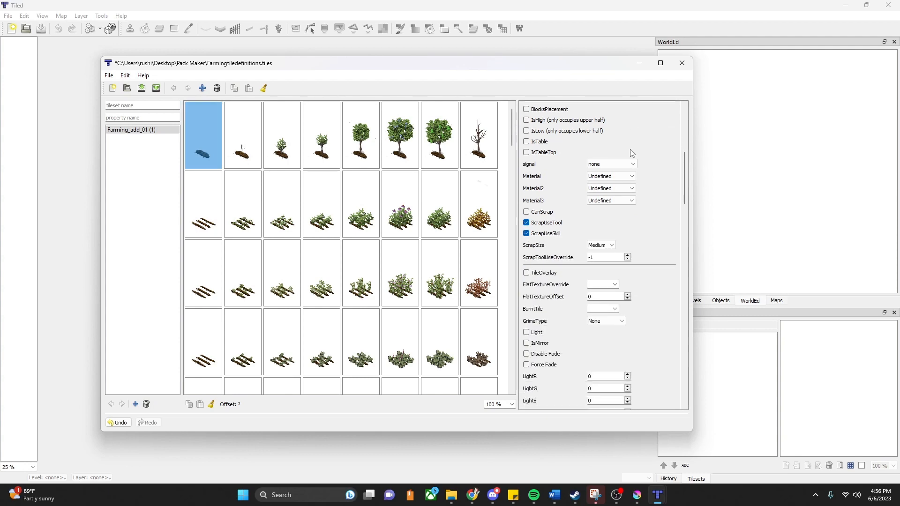
scroll(631, 149, "down", 6)
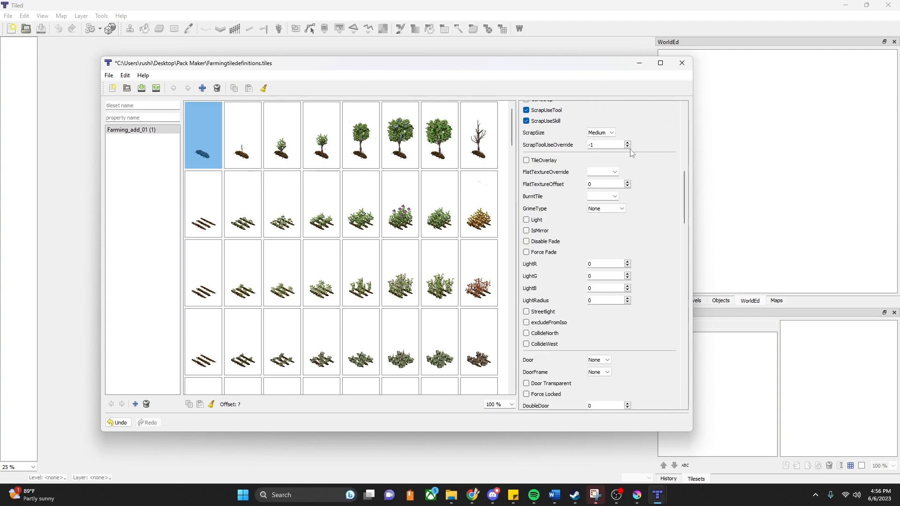
scroll(631, 150, "down", 4)
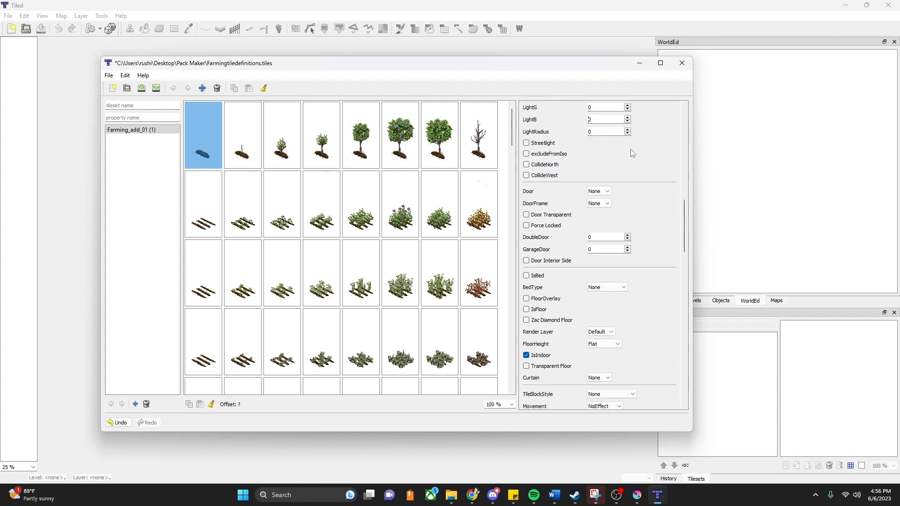
scroll(631, 149, "down", 2)
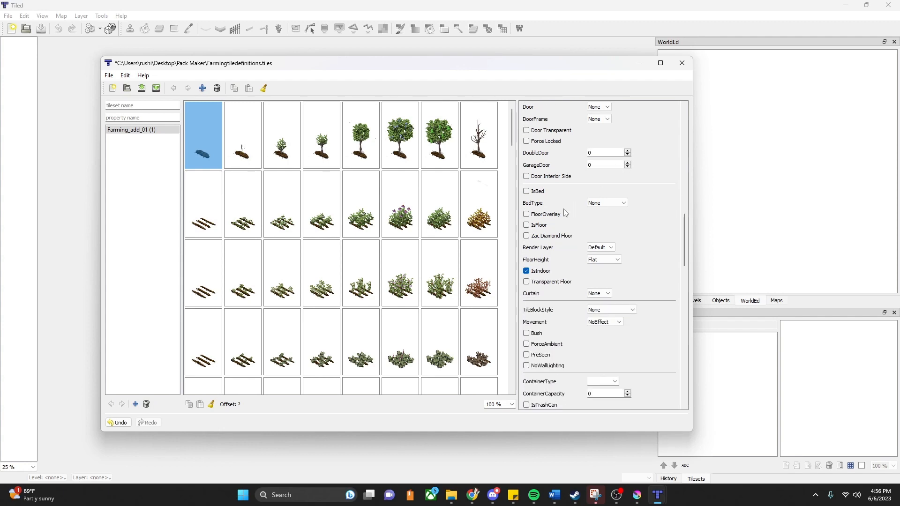
scroll(603, 194, "down", 1)
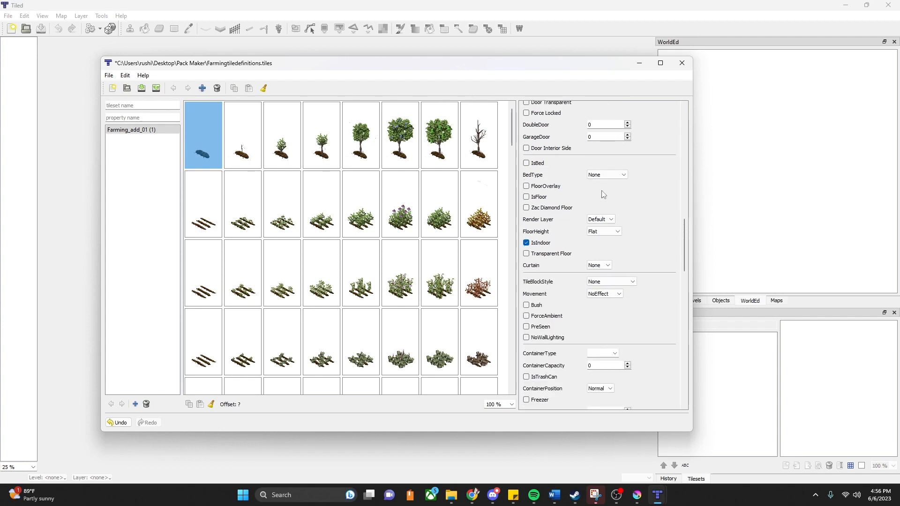
scroll(603, 195, "down", 1)
scroll(575, 176, "down", 2)
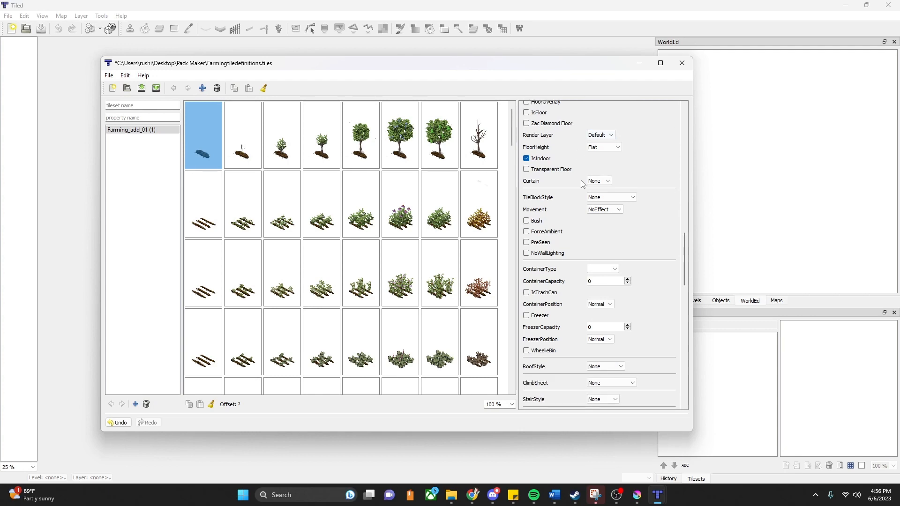
Step: Enable the attachedFloor property for all sprites in the first three rows of Farming_add_01
left_click(241, 144, "ctrl")
left_click_drag(280, 169, 488, 273)
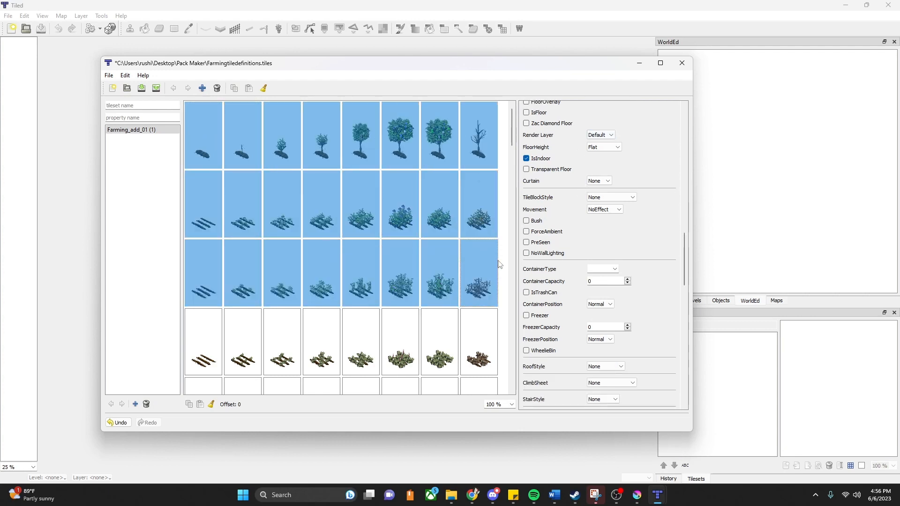
scroll(613, 257, "down", 2)
scroll(613, 257, "down", 9)
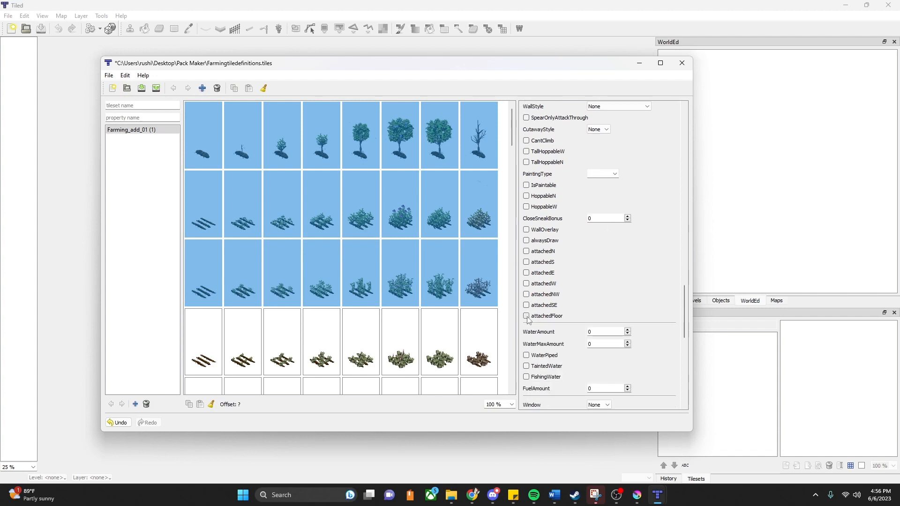
left_click(528, 318)
left_click(488, 289)
left_click(417, 269)
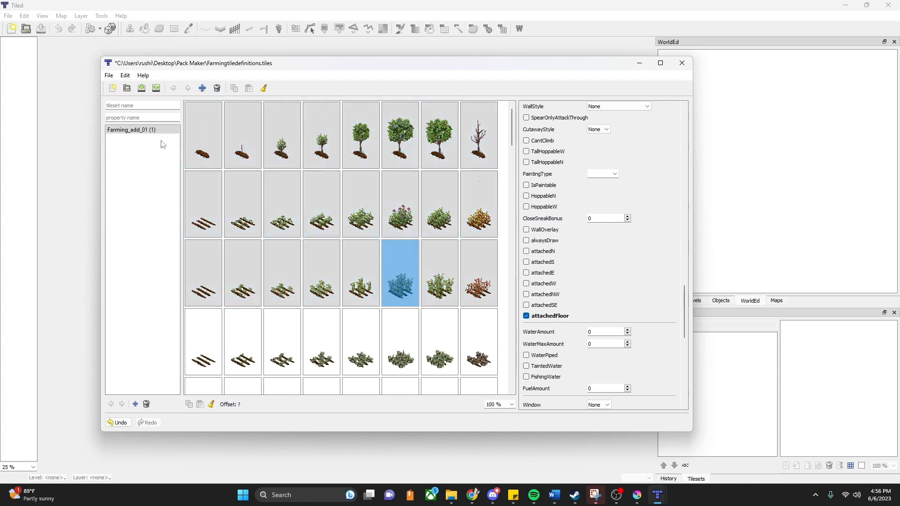
Step: Save the Farmingtiledefinitions.tiles file, then close the tile properties editor and TileZed
scroll(591, 233, "down", 4)
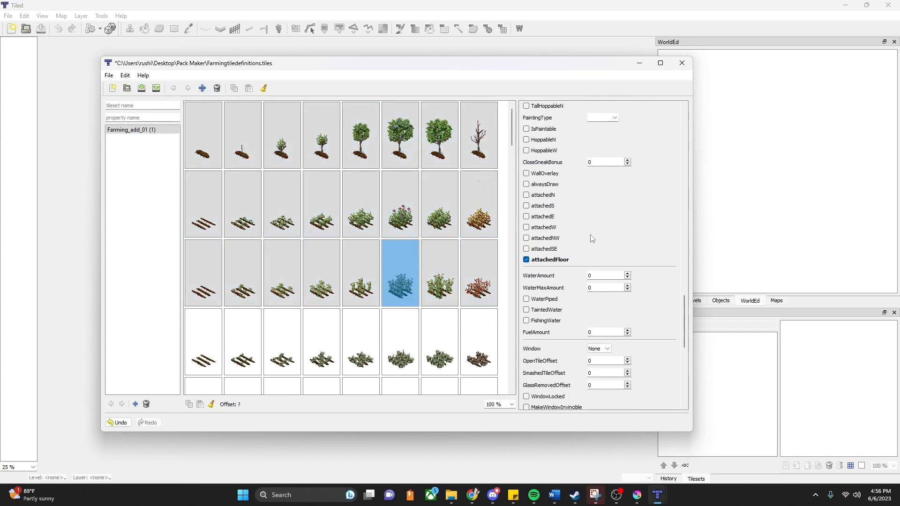
scroll(591, 233, "down", 7)
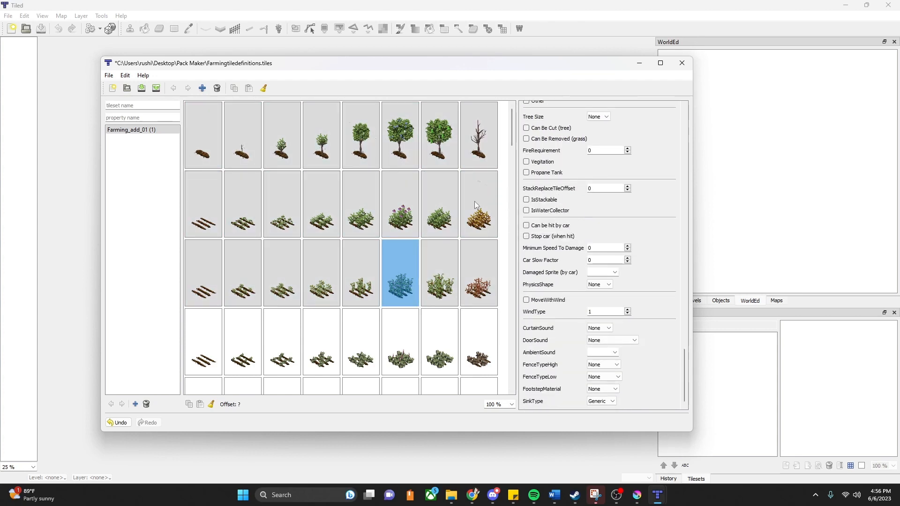
scroll(575, 266, "up", 5)
scroll(575, 266, "up", 20)
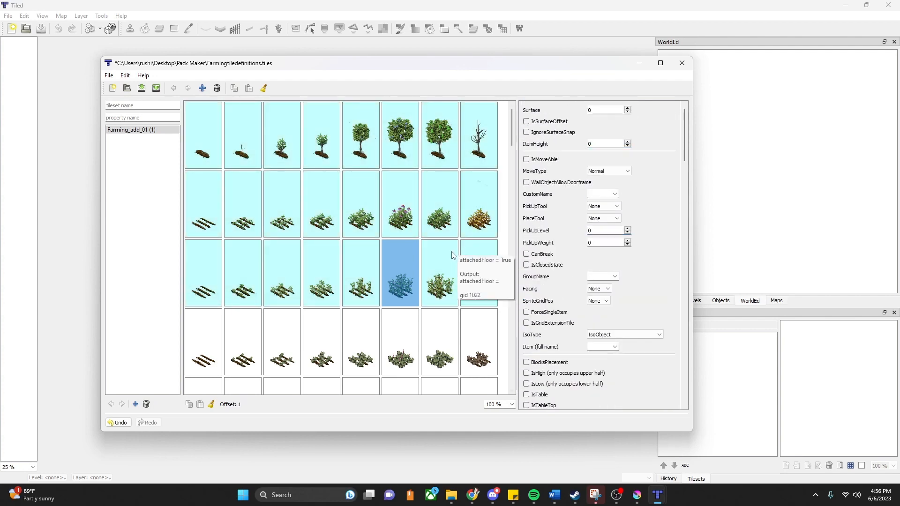
left_click_drag(192, 141, 471, 284)
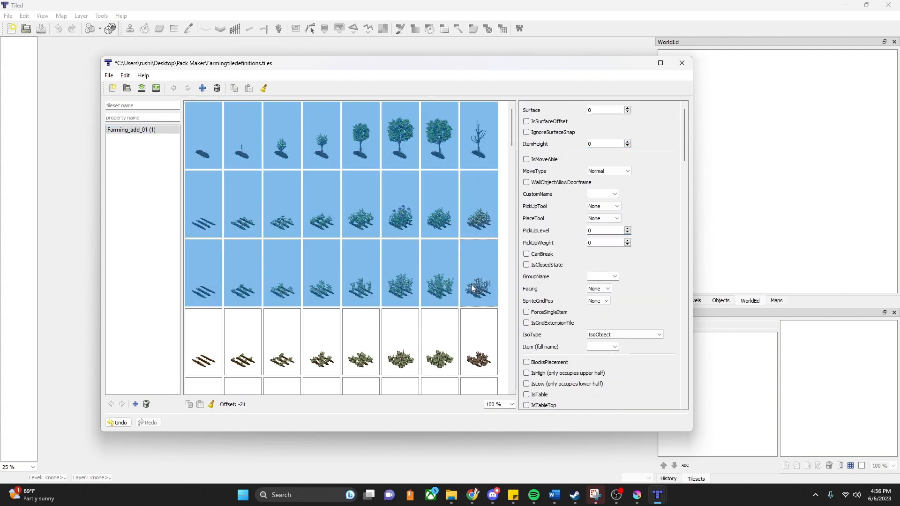
left_click(114, 79)
left_click(137, 108)
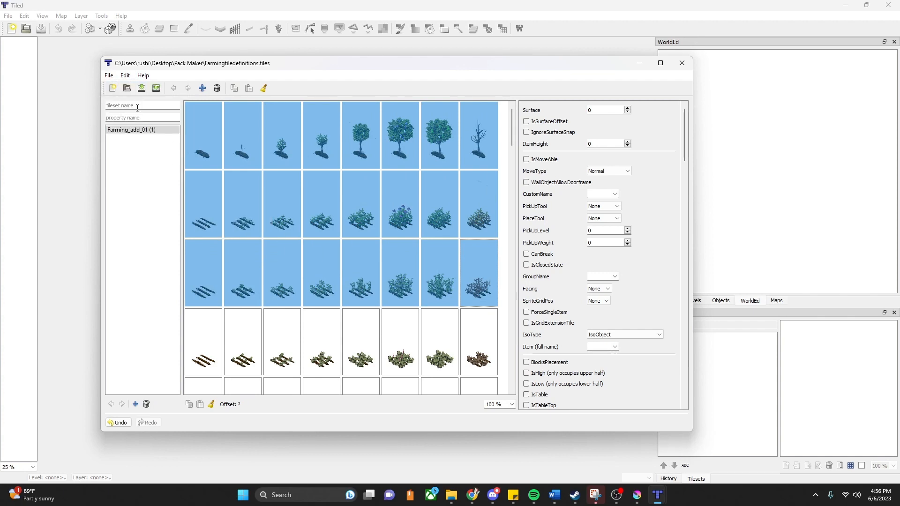
left_click(681, 64)
left_click(889, 4)
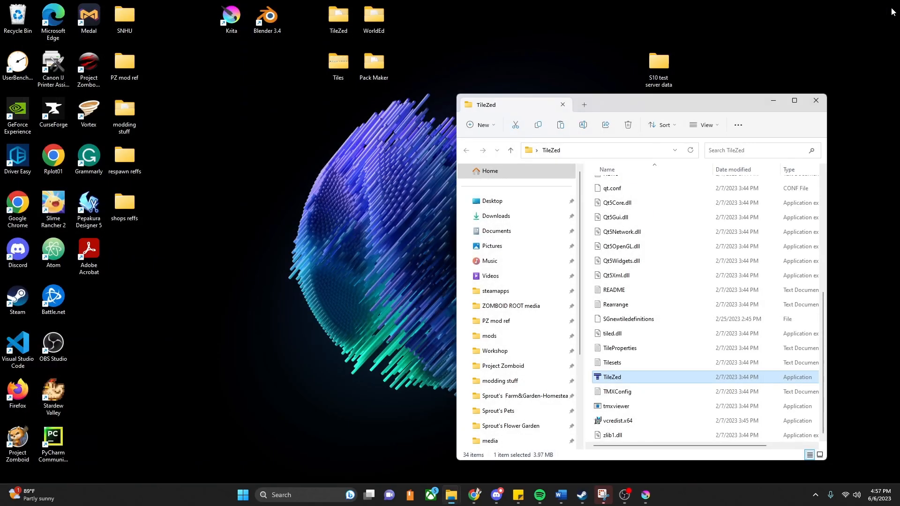
Step: Open the desktop's Pack Maker folder, show its files as large icons, and close the TileZed folder window
double_click(371, 70)
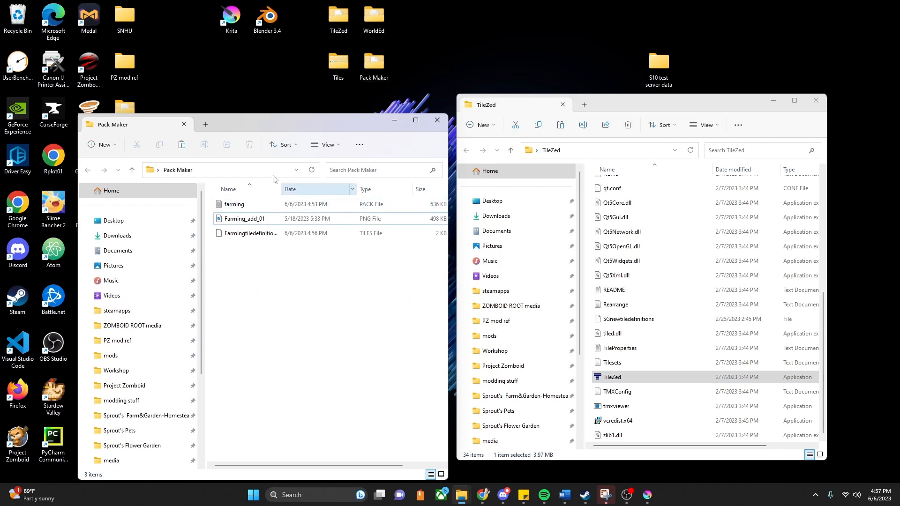
left_click_drag(276, 127, 300, 65)
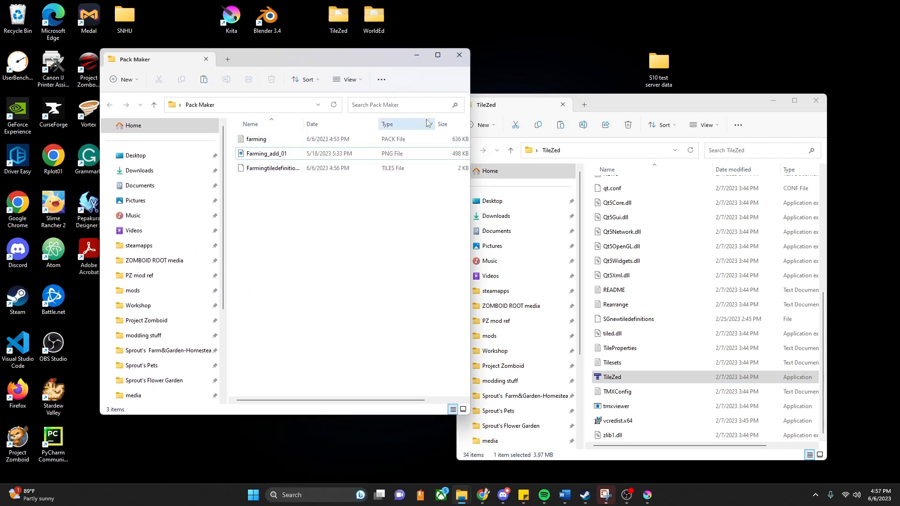
left_click(464, 409)
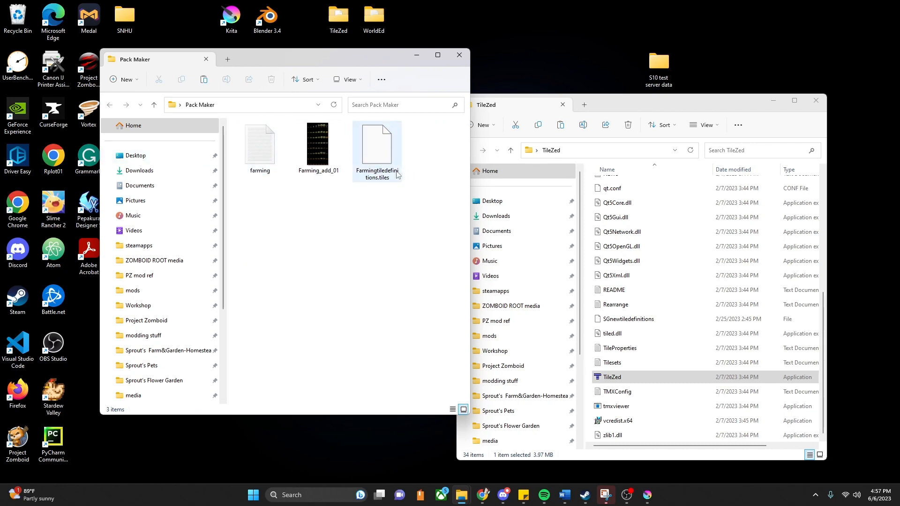
left_click_drag(325, 59, 587, 90)
left_click(817, 100)
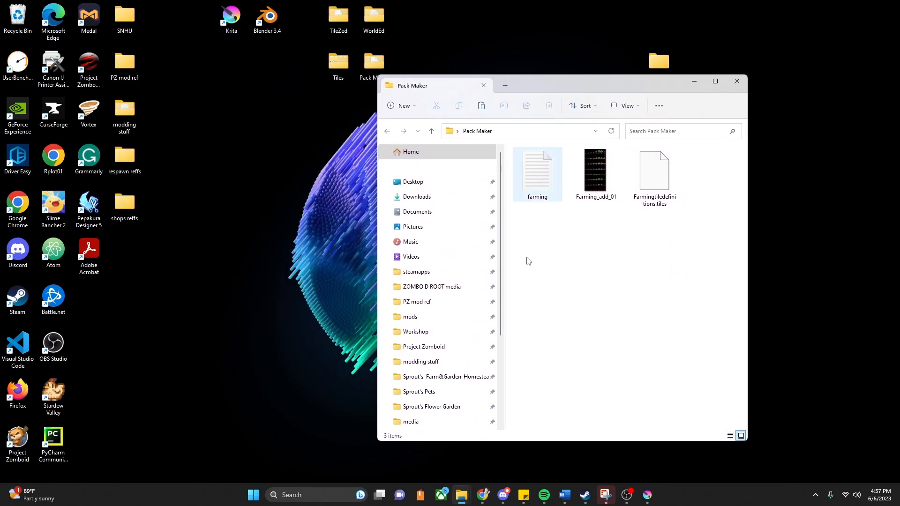
Step: Bring up the art folder window and arrange it side by side with the Pack Maker window
mouse_move(462, 495)
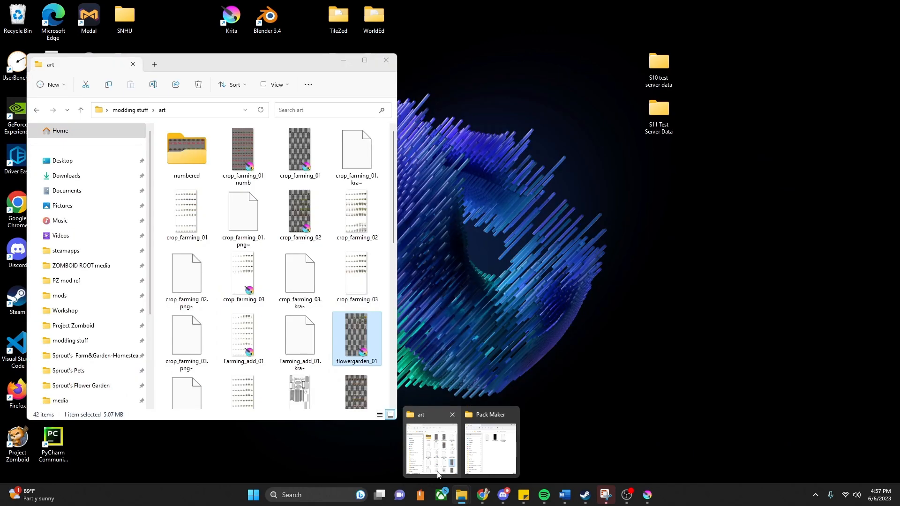
left_click(437, 475)
left_click_drag(557, 92, 648, 70)
left_click_drag(295, 61, 329, 62)
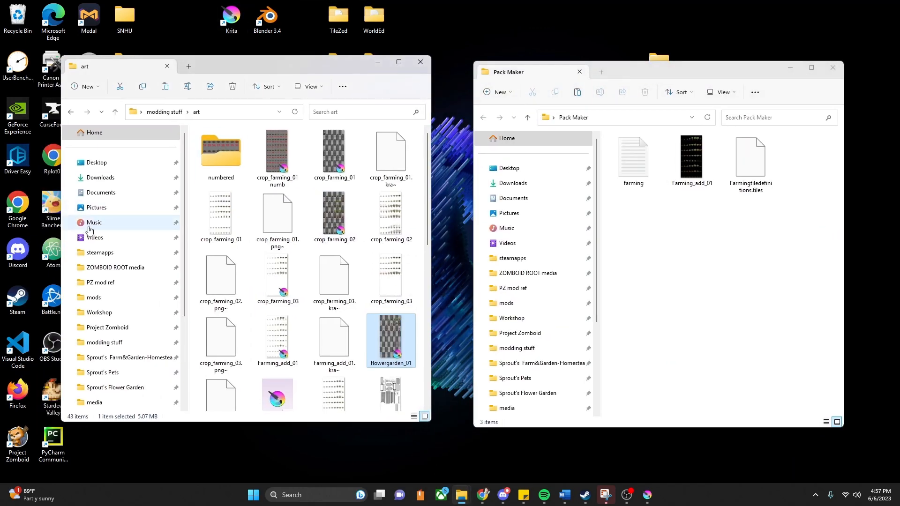
Step: In the art folder's window, go to the Zomboid Workshop folder inside the user profile on the C: drive
scroll(125, 229, "down", 3)
scroll(125, 228, "down", 1)
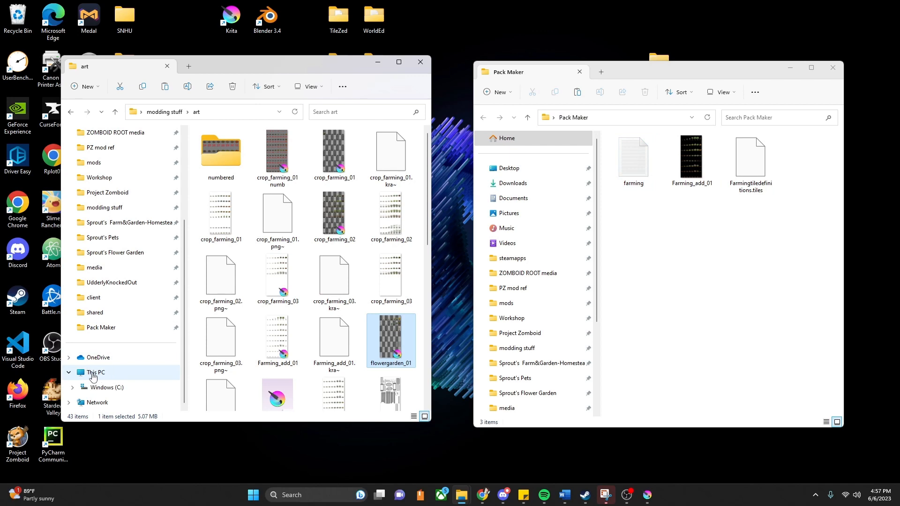
left_click(96, 373)
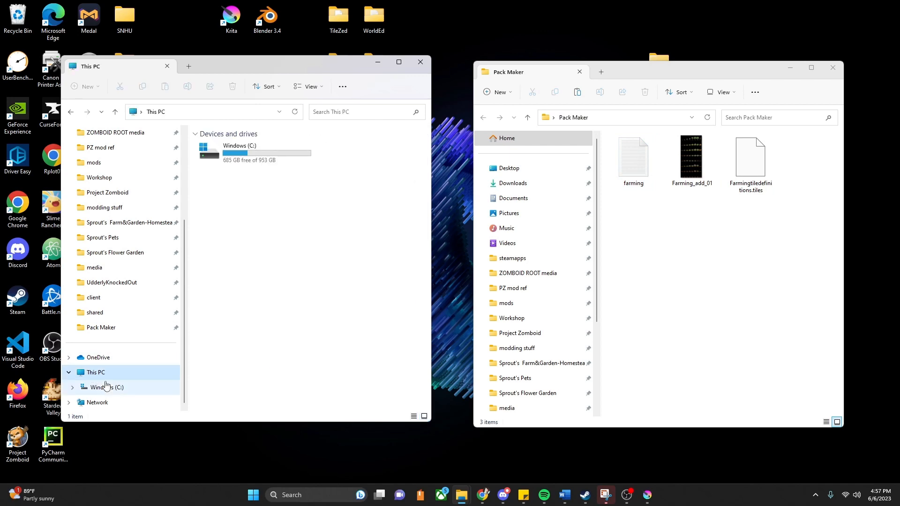
double_click(236, 158)
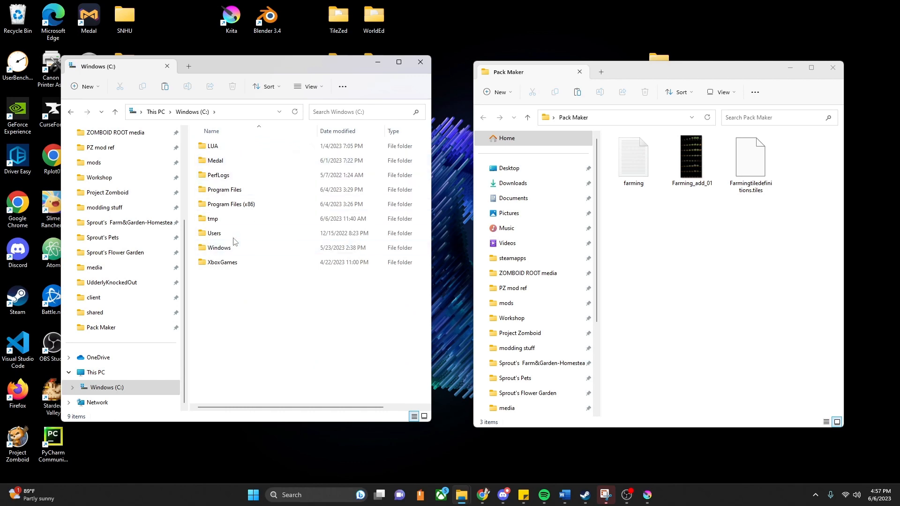
double_click(234, 238)
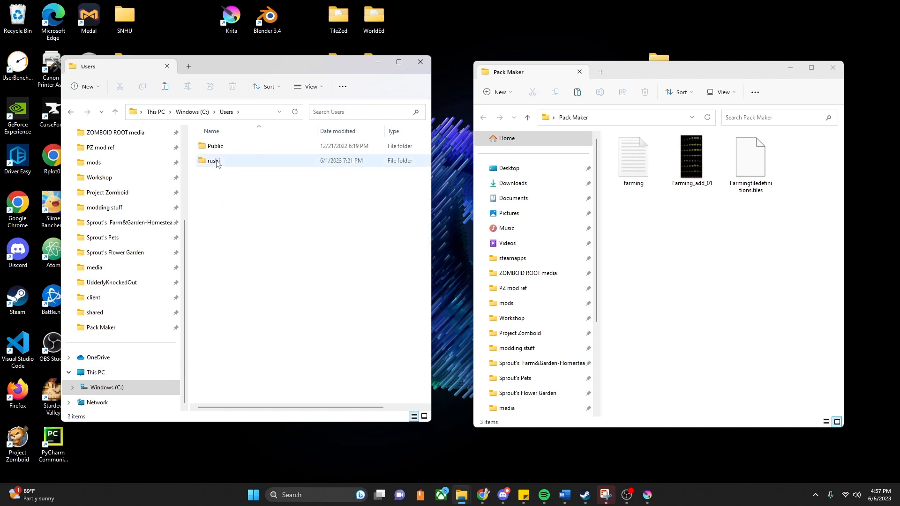
double_click(226, 164)
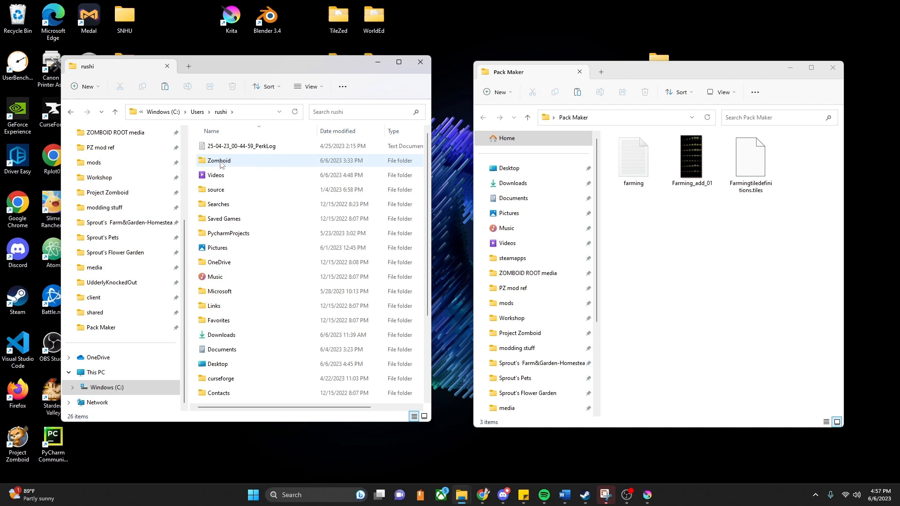
double_click(220, 163)
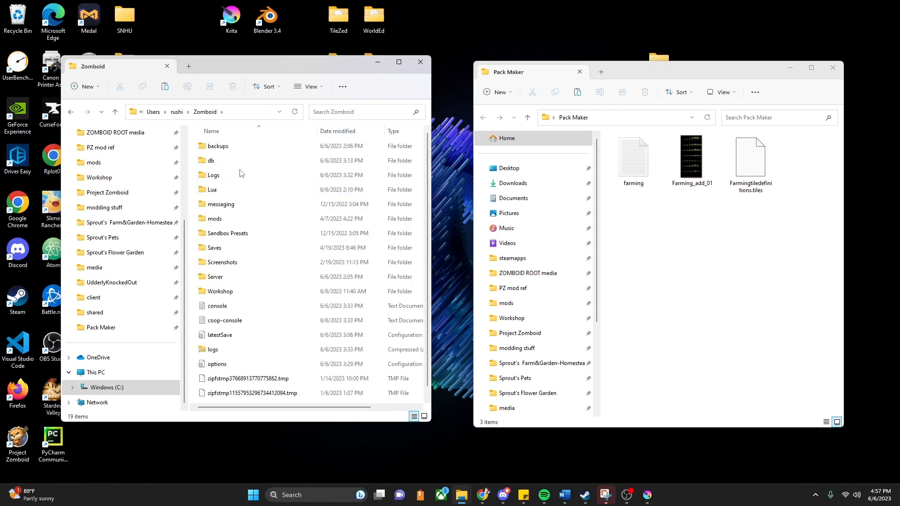
scroll(240, 173, "down", 1)
double_click(234, 279)
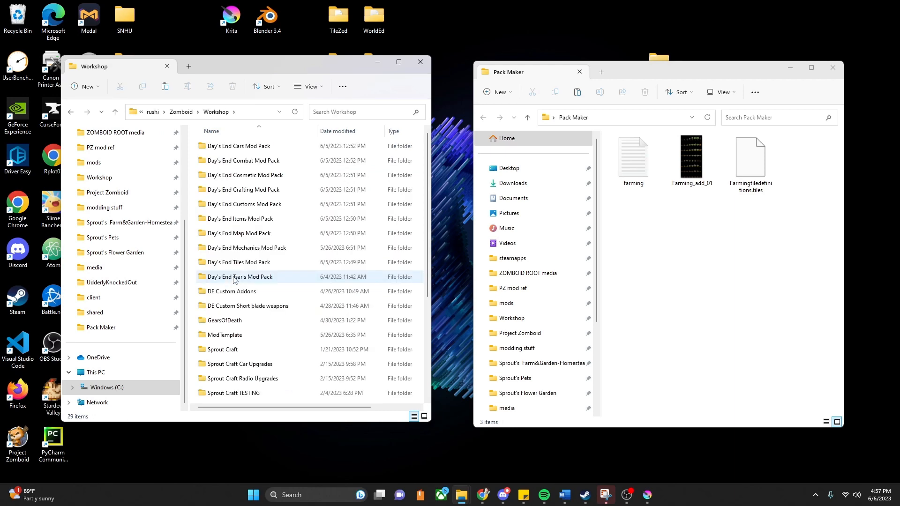
Step: Duplicate the ModTemplate folder within the Workshop folder
scroll(281, 237, "down", 4)
scroll(276, 234, "up", 4)
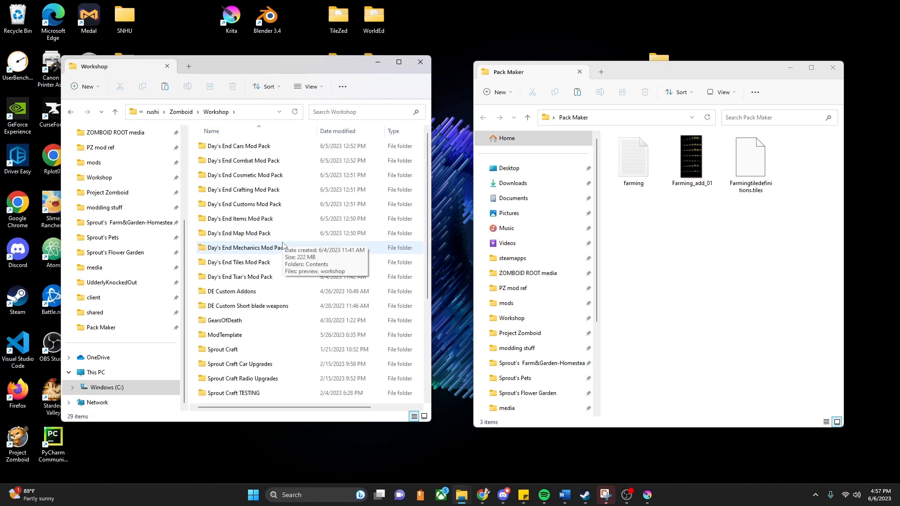
scroll(272, 234, "down", 4)
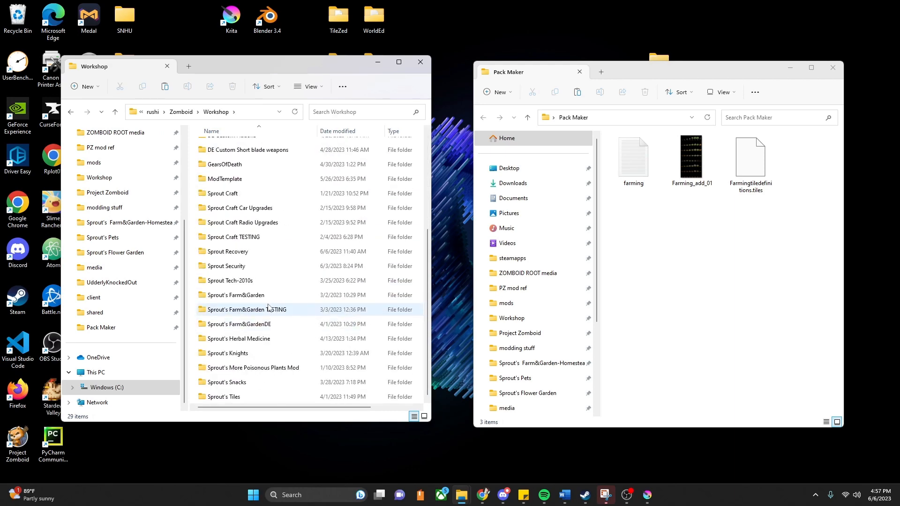
scroll(269, 309, "up", 2)
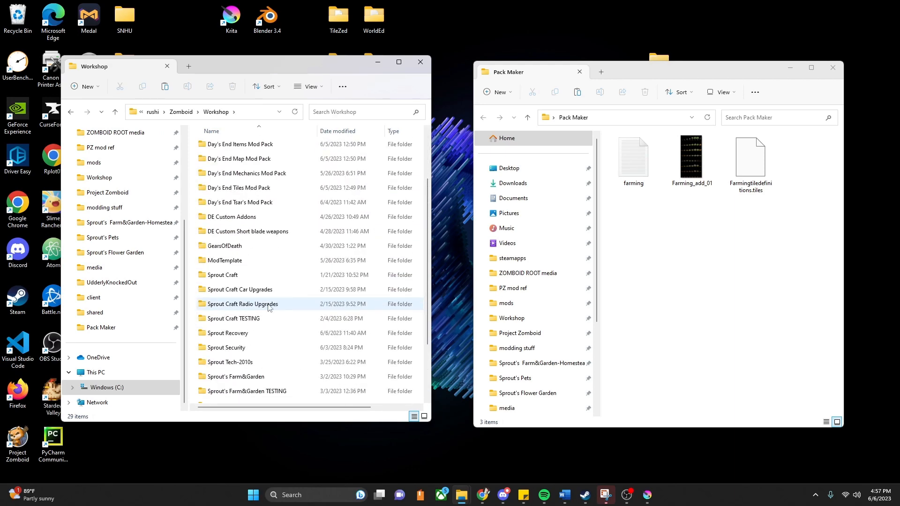
left_click(245, 265)
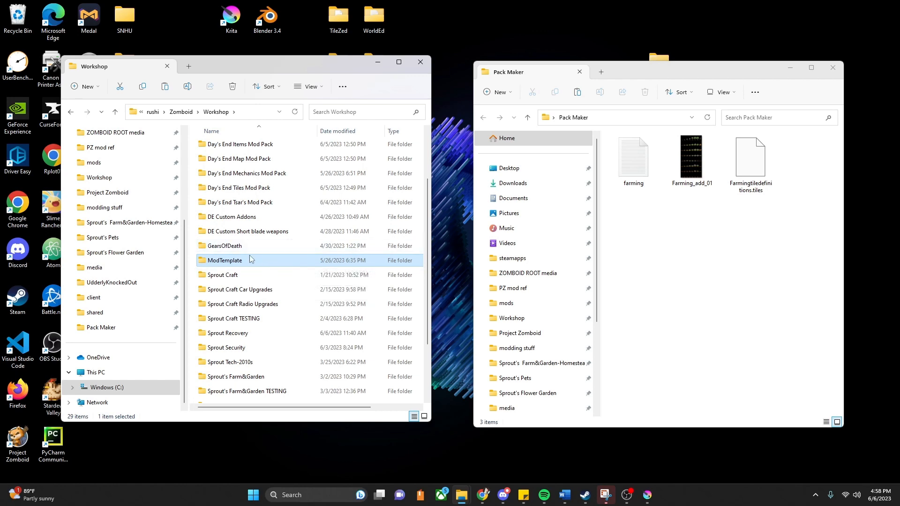
key("ctrl+c")
key("ctrl+v")
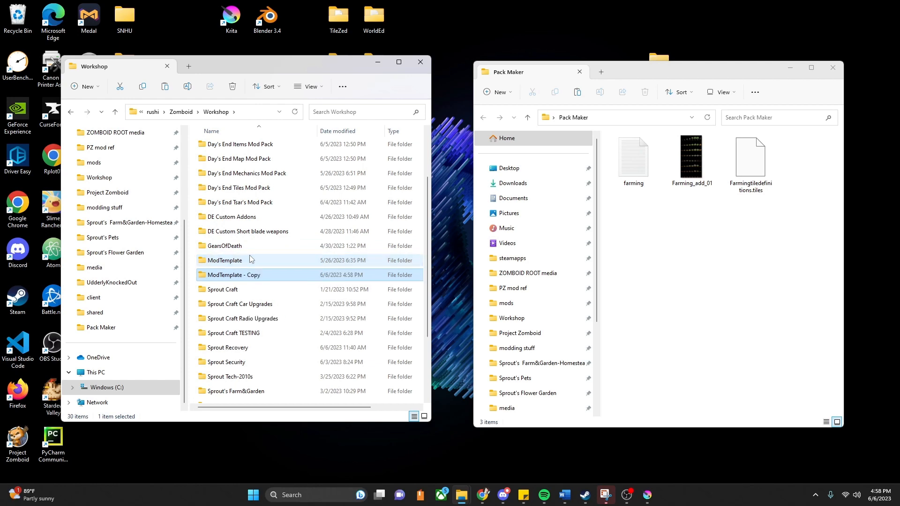
Step: Rename the ModTemplate copy in the Workshop folder as farming
right_click(242, 280)
left_click(309, 287)
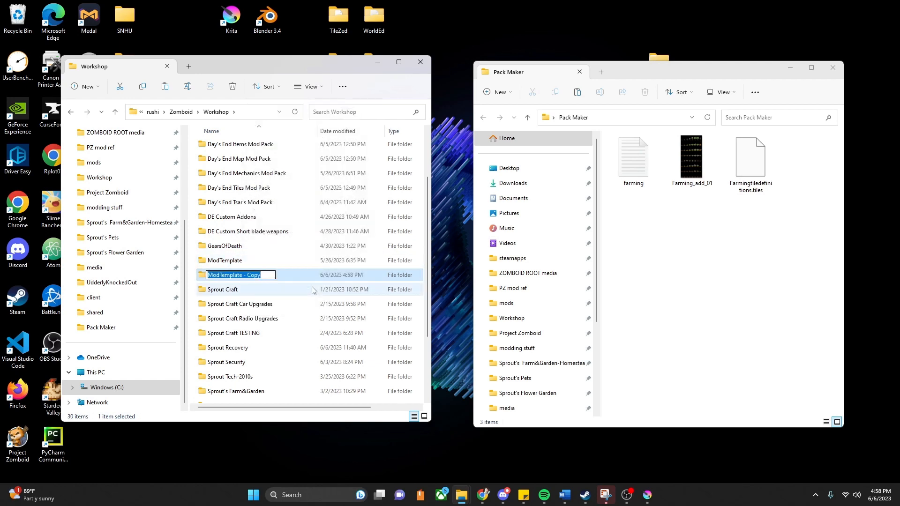
type("farming")
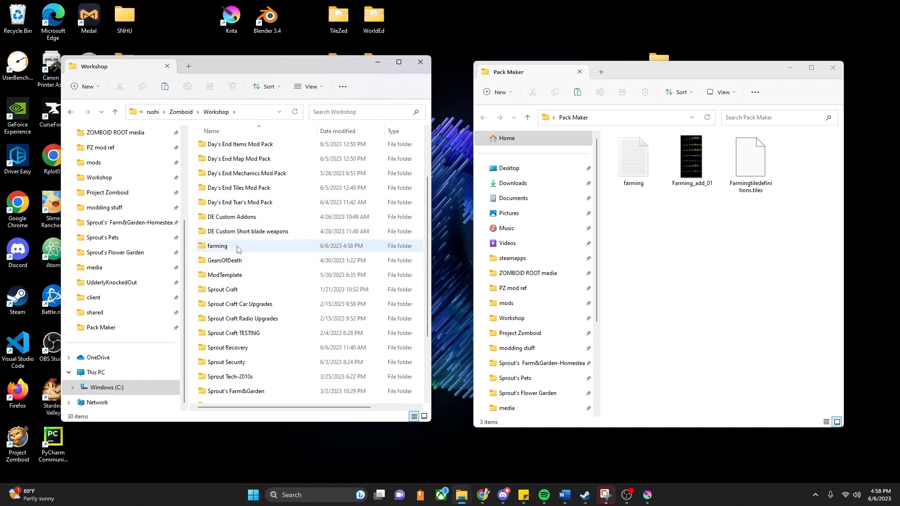
Step: In the farming folder's workshop text file, set the title to farming and replace all the description text with a single "test" description
double_click(261, 246)
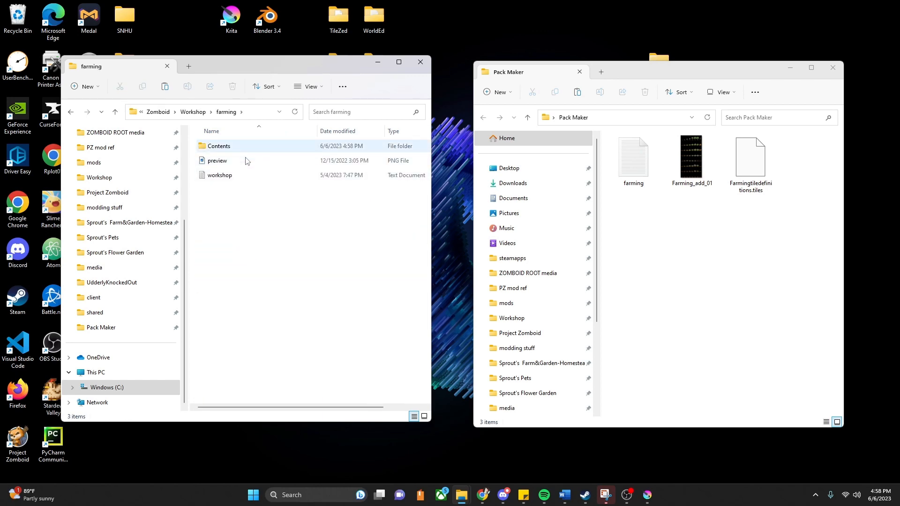
double_click(220, 175)
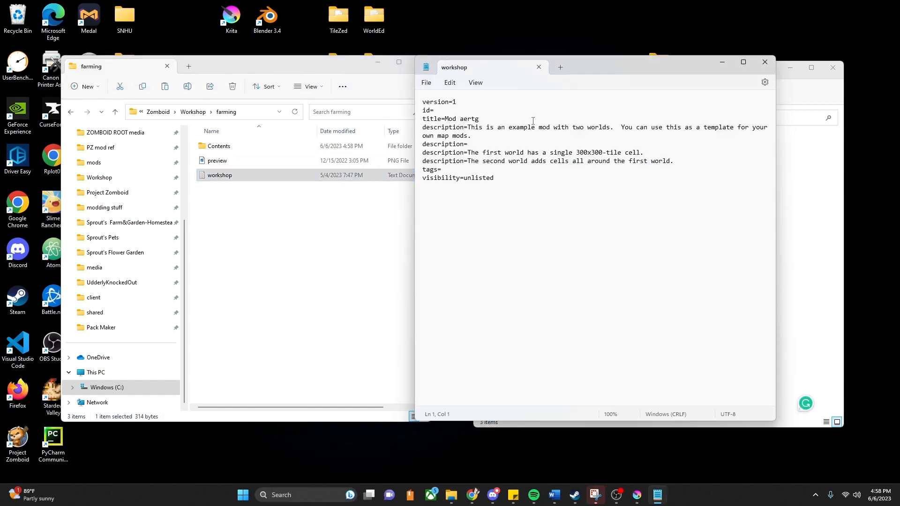
left_click_drag(586, 69, 484, 93)
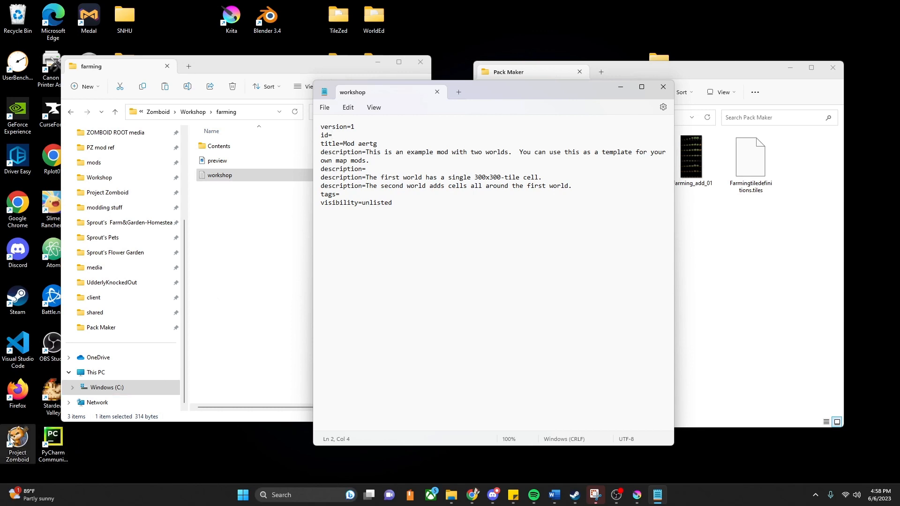
left_click_drag(384, 145, 345, 146)
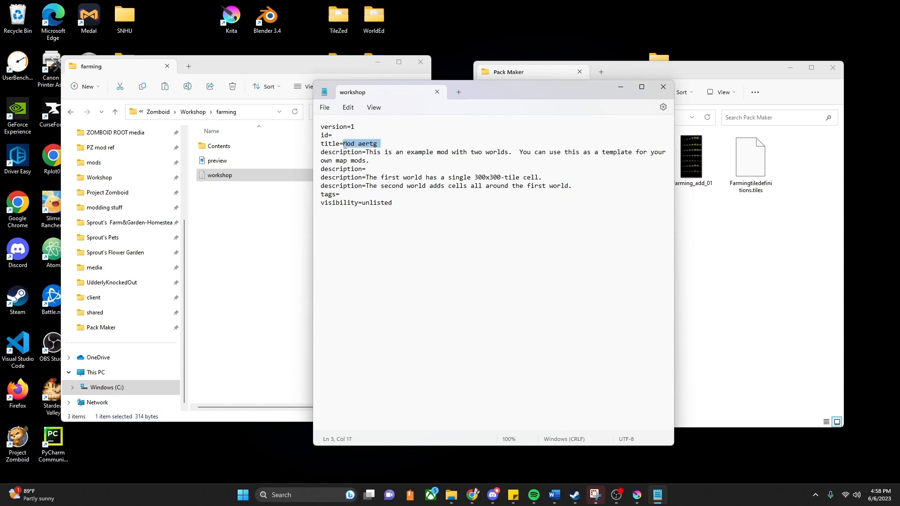
type("farmin")
left_click_drag(577, 187, 367, 153)
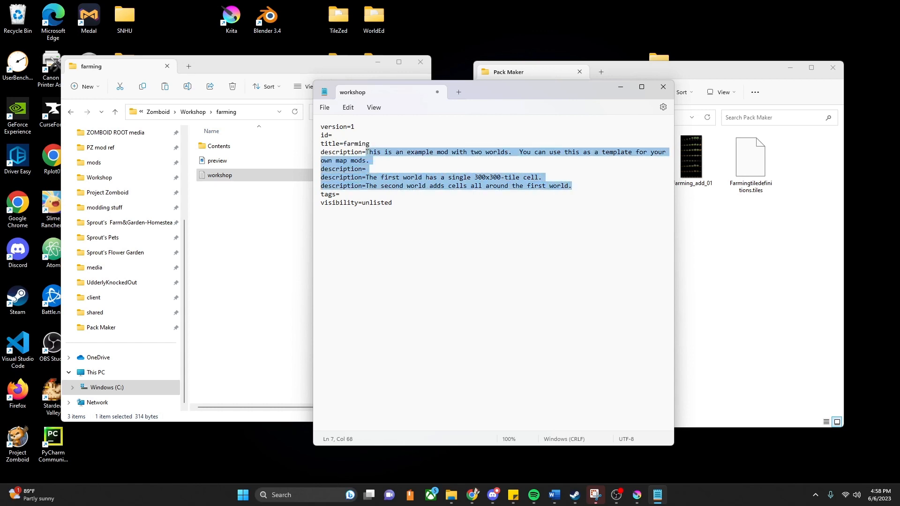
type("tion= test")
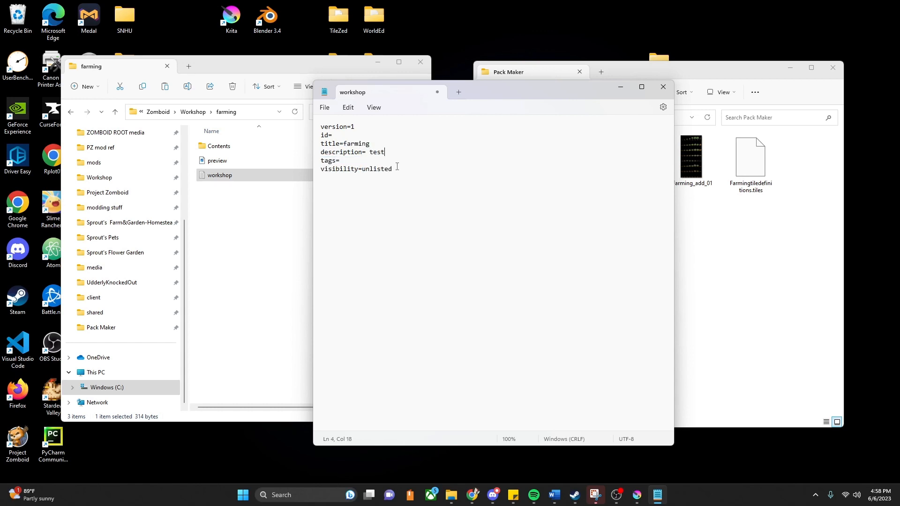
Step: Delete the tags and visibility lines from the workshop text file, and save and close it
double_click(329, 161)
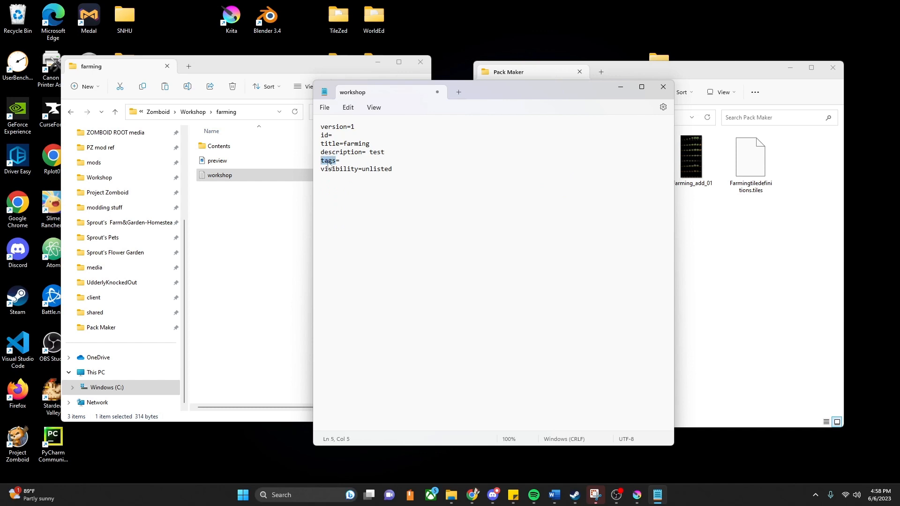
left_click(359, 163)
key("shift+Left")
key("shift+Left")
key("shift+Left")
key("shift+Left")
key("shift+Left")
key("BackSpace")
key("Delete")
left_click_drag(415, 165, 323, 163)
key("BackSpace")
left_click(663, 87)
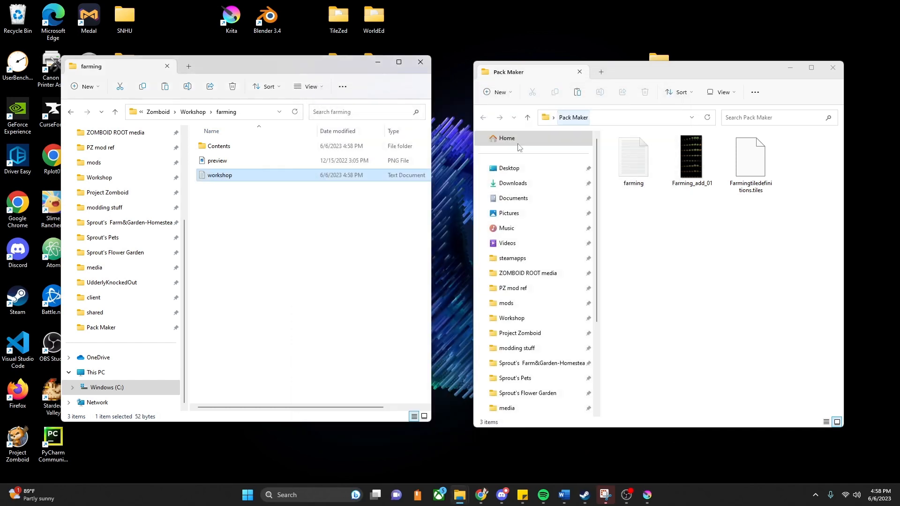
Step: View the farming folder's preview image and check its pixel dimensions in the file properties
double_click(259, 161)
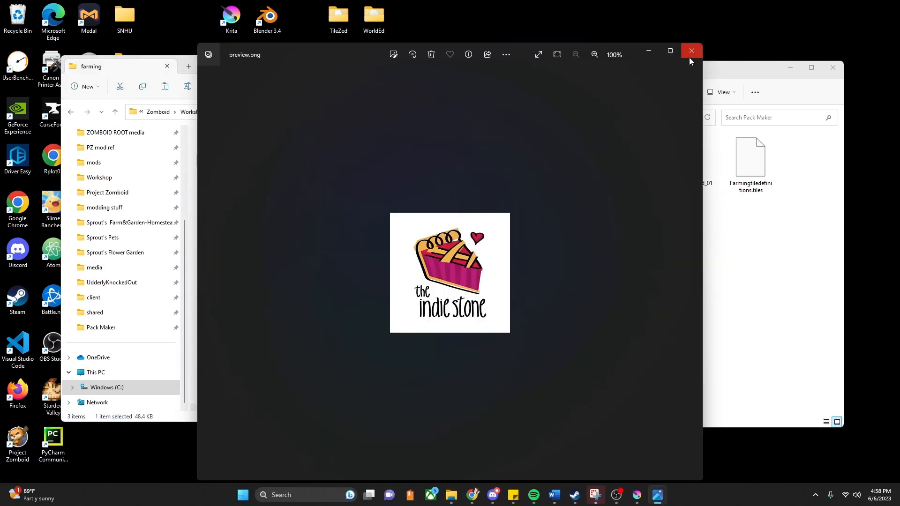
left_click(689, 57)
right_click(235, 162)
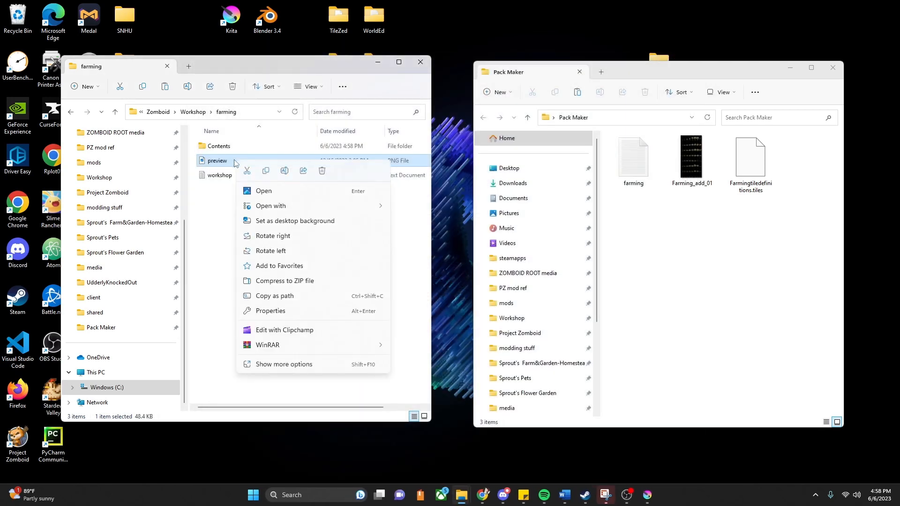
left_click(322, 310)
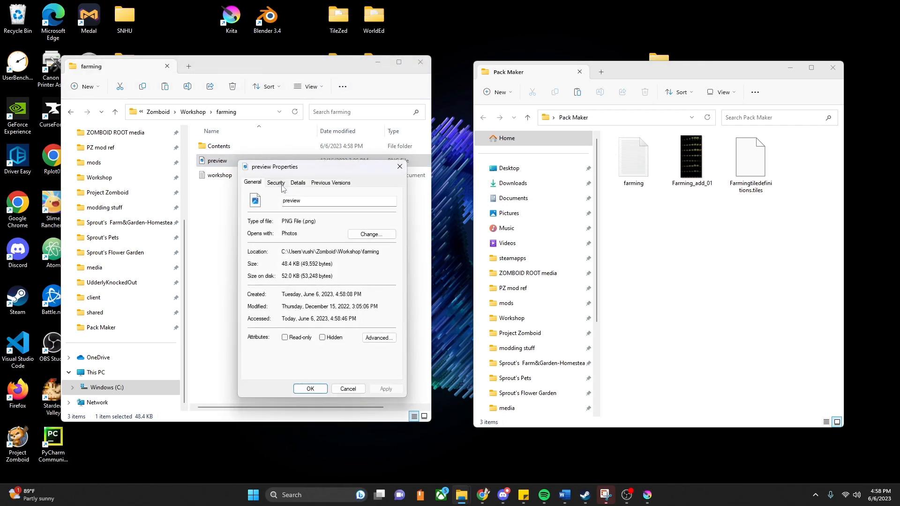
left_click(298, 183)
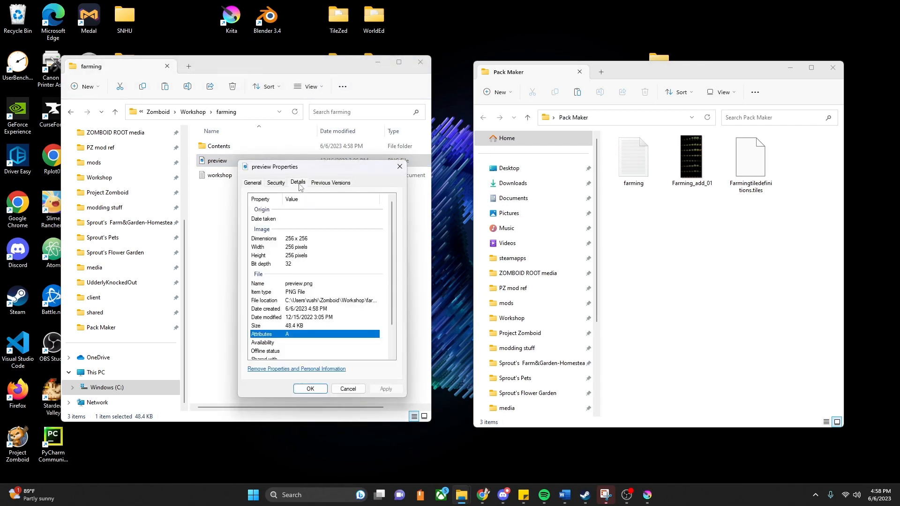
left_click(290, 240)
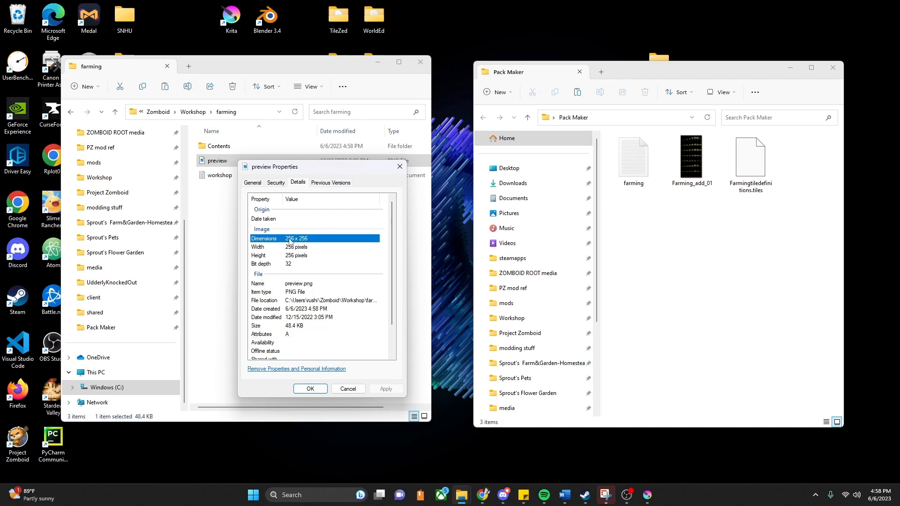
key("Escape")
Step: Show which apps are available for opening the preview image, without choosing one
right_click(225, 163)
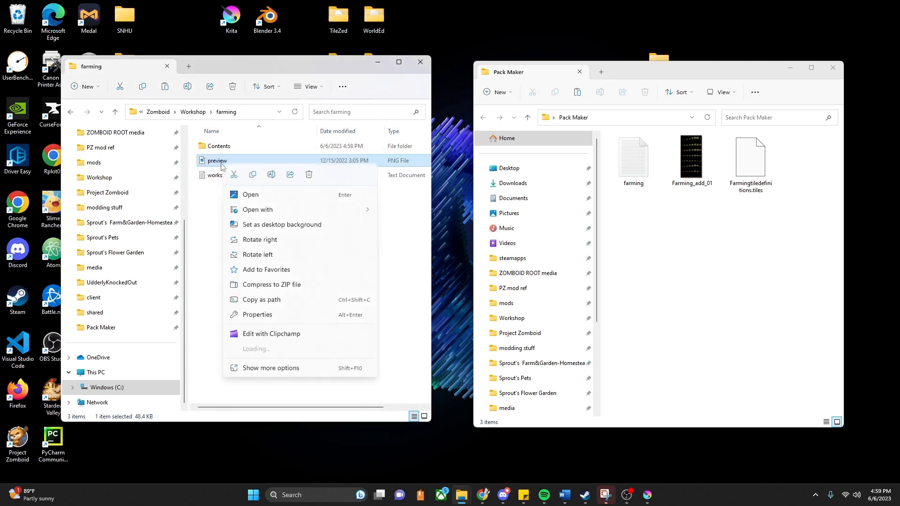
mouse_move(262, 210)
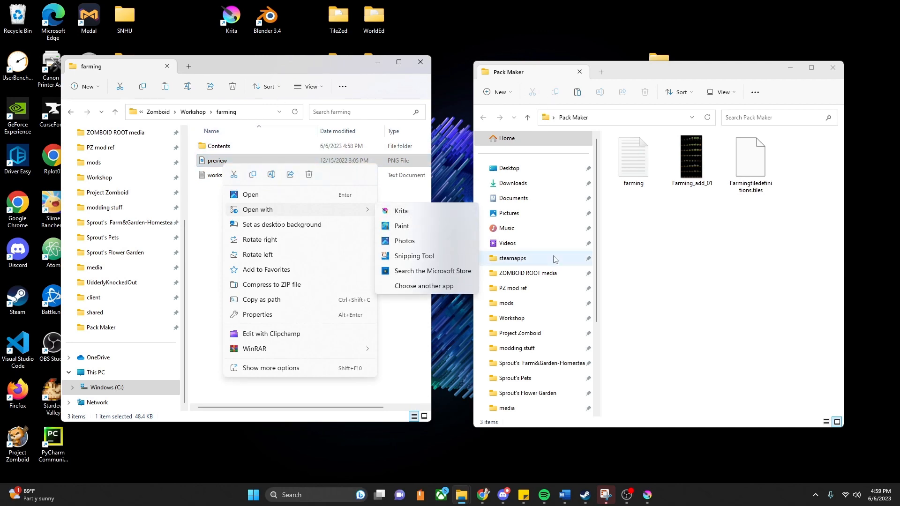
left_click(216, 163)
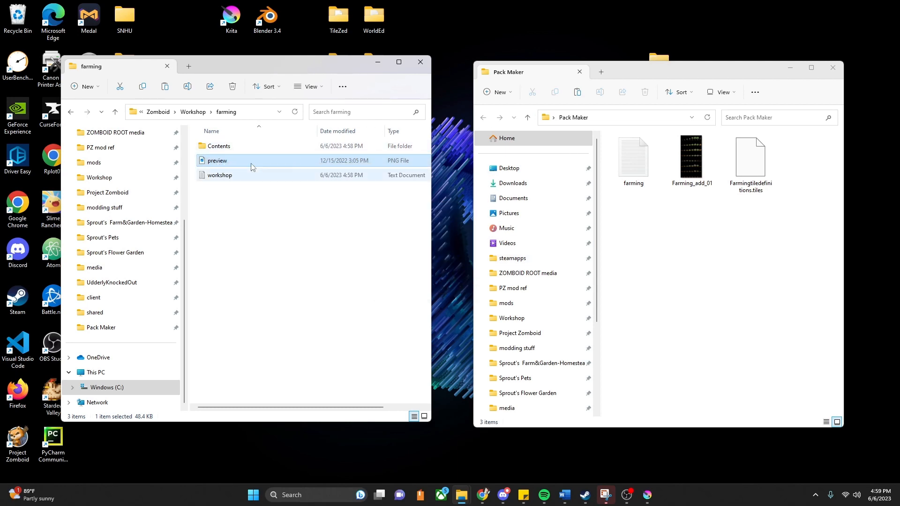
Step: Inside the farming folder's Contents\mods folder, rename the ModTemplate folder as Farming
double_click(221, 147)
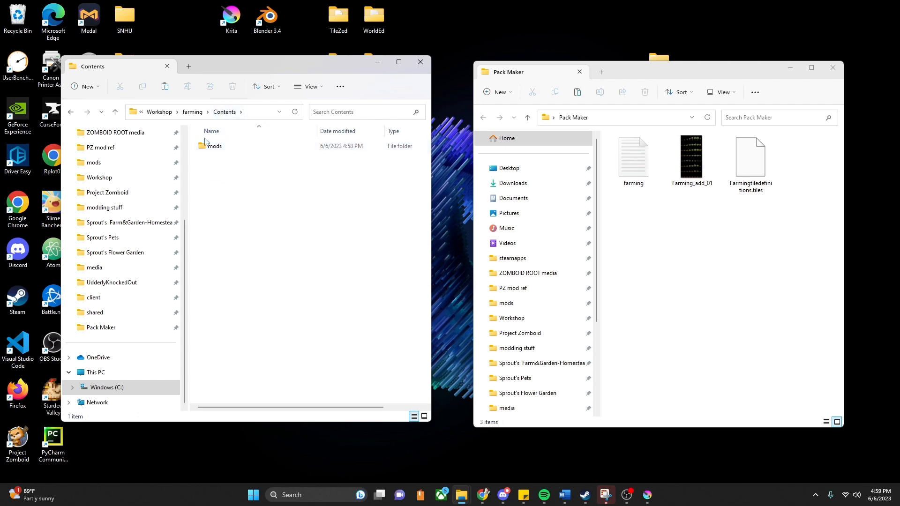
double_click(212, 147)
left_click_drag(213, 149, 246, 197)
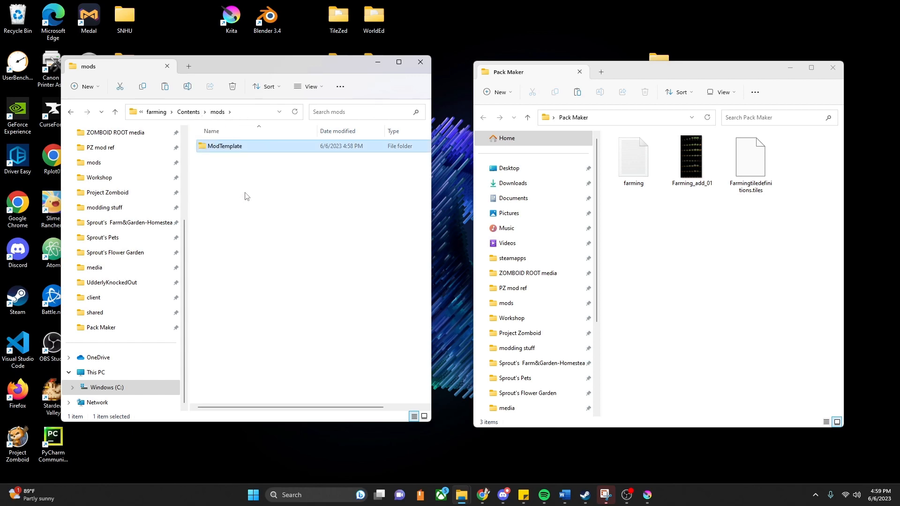
right_click(233, 145)
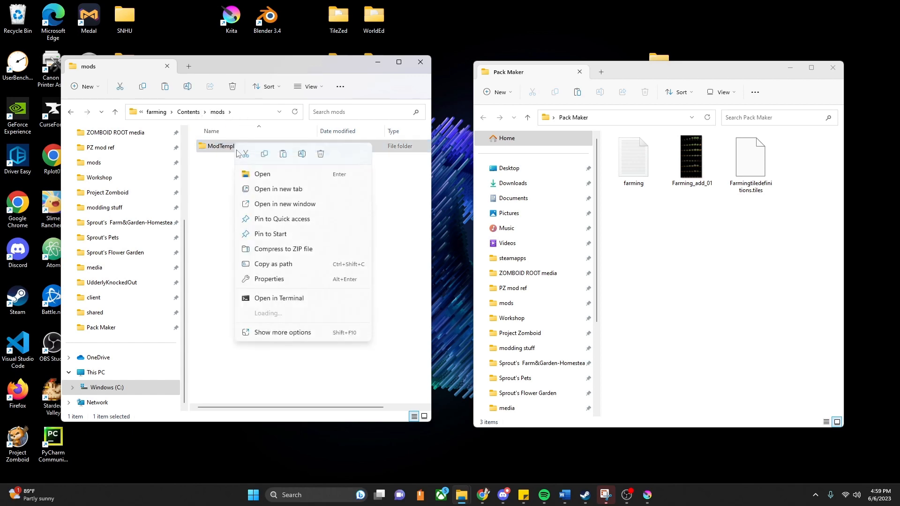
left_click(308, 164)
key("Escape")
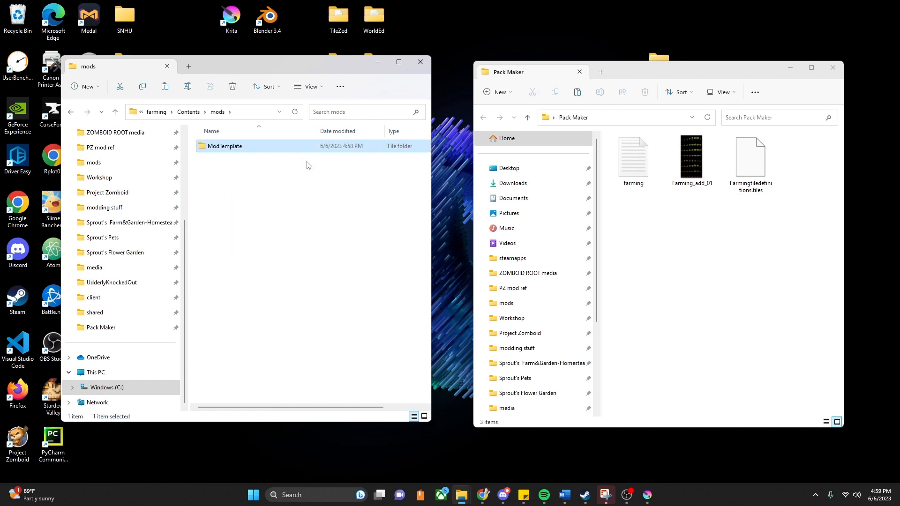
right_click(226, 147)
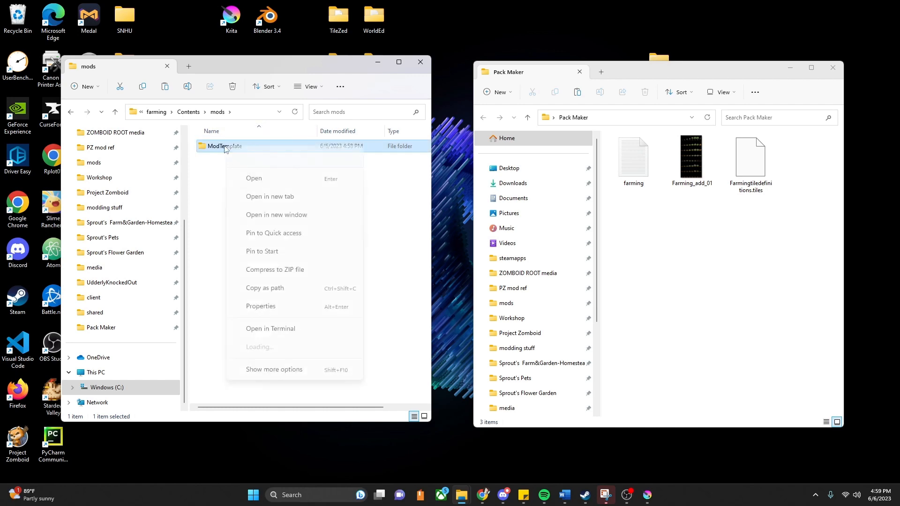
left_click(293, 158)
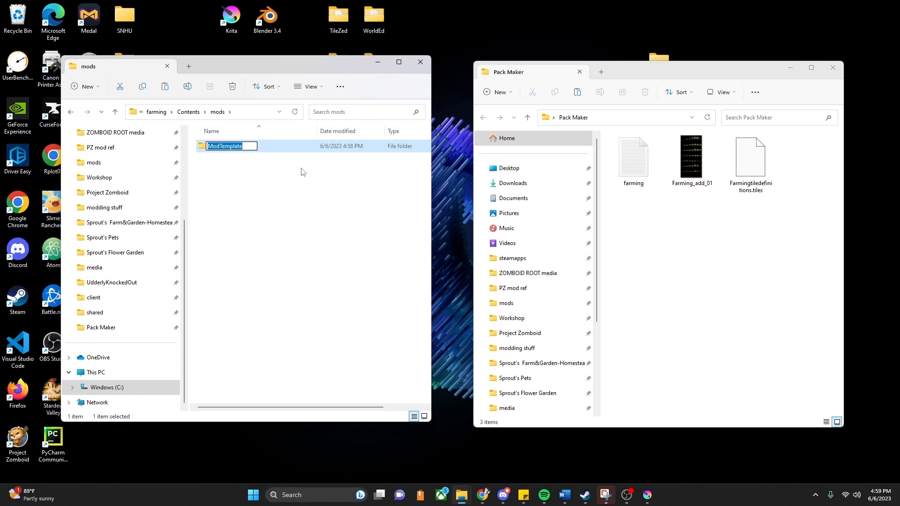
type("Farming")
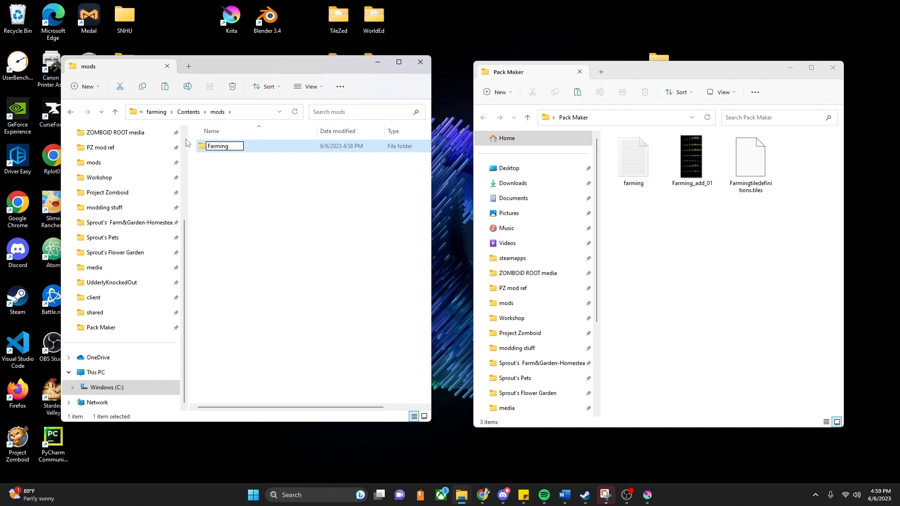
left_click(248, 157)
Step: In the mod info file inside the Farming folder, set the name to Farming and the id to FarmingModTest
double_click(231, 148)
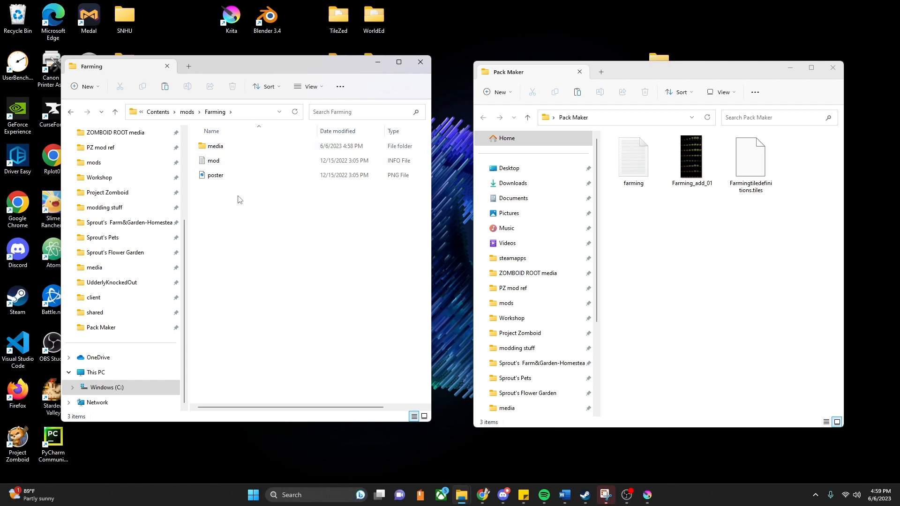
double_click(221, 162)
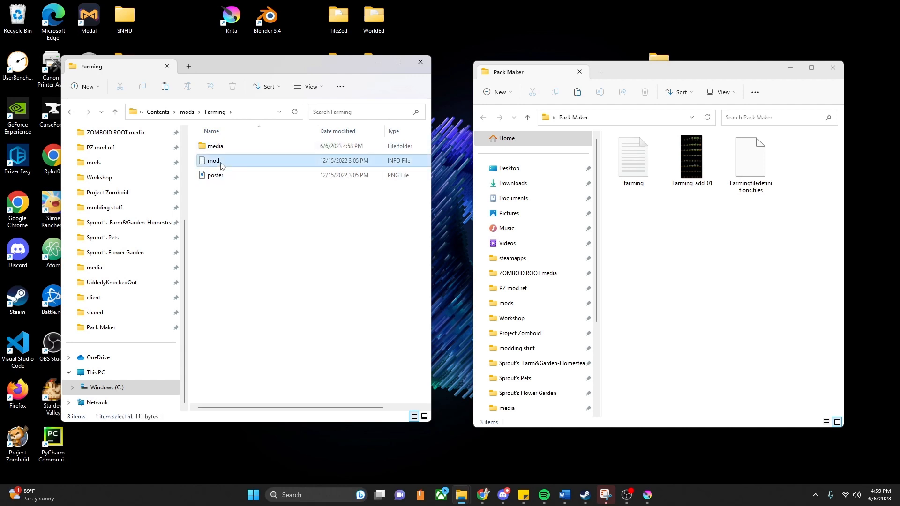
left_click_drag(476, 85, 552, 85)
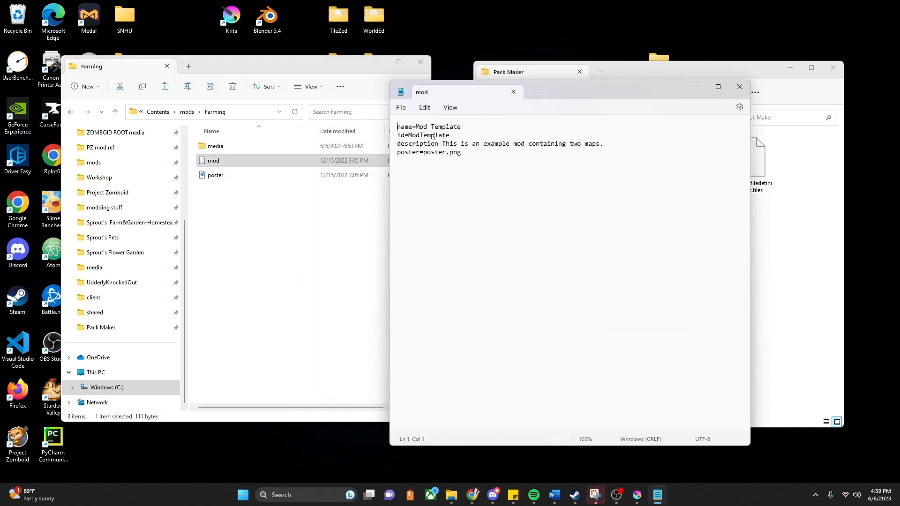
left_click_drag(470, 125, 419, 127)
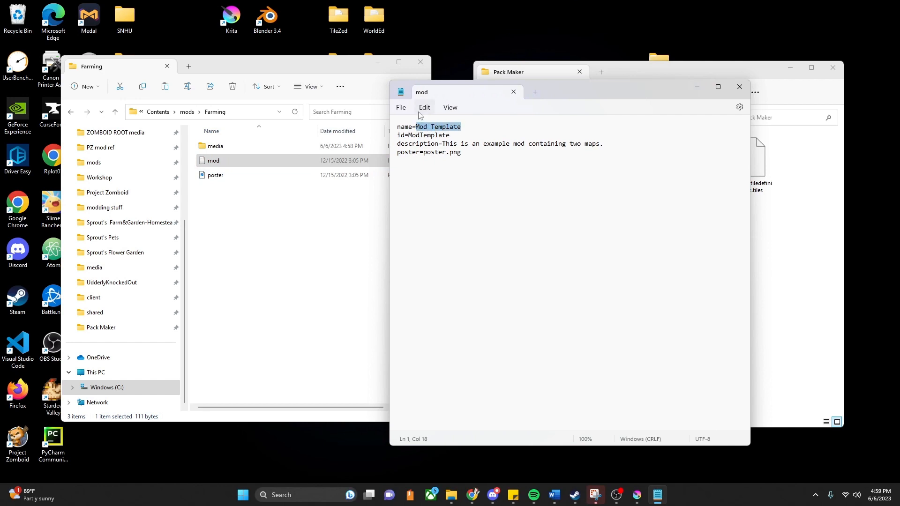
type("Farming")
double_click(425, 135)
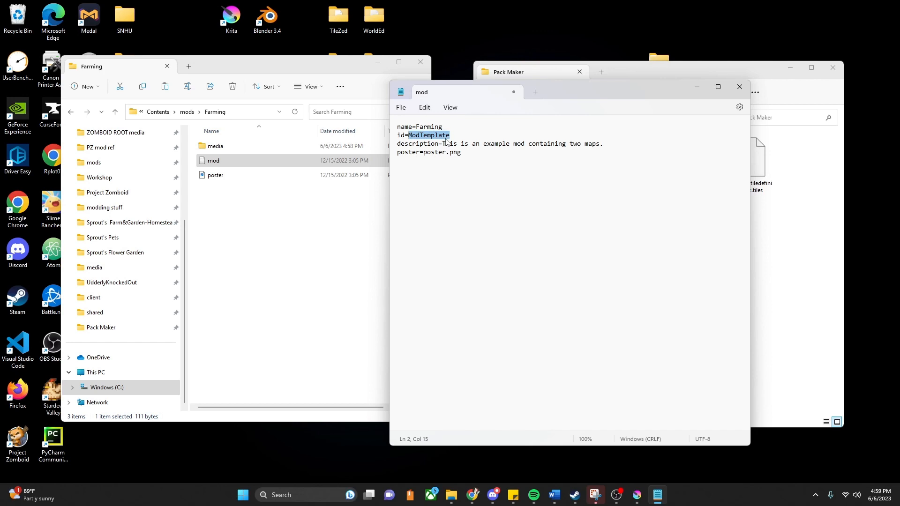
type("Farming")
Step: Set the mod info file's description to "Farming test", and save and close the file
left_click_drag(605, 144, 447, 146)
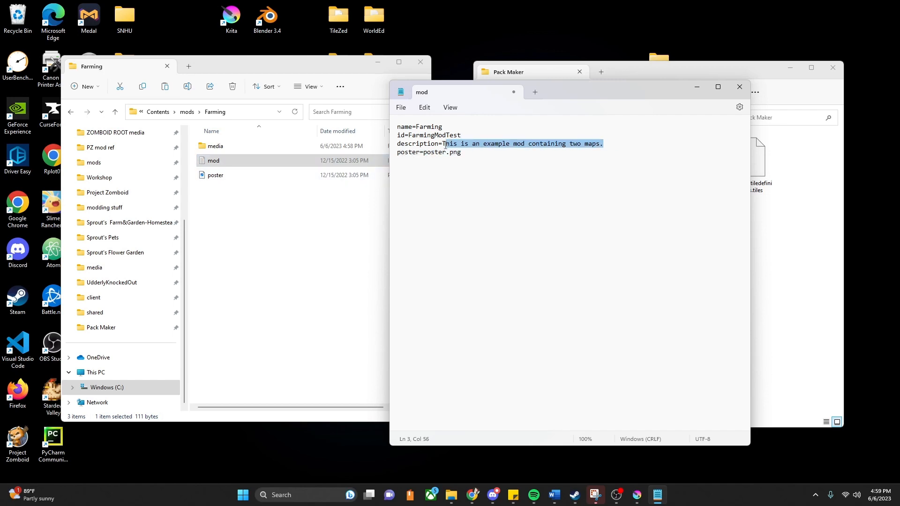
type("Farming test")
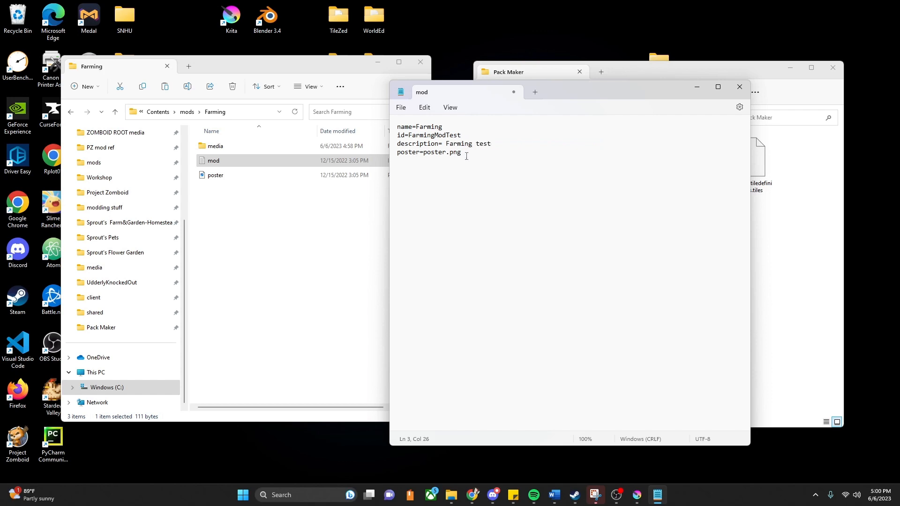
left_click(734, 93)
Step: View the poster image in the Farming folder and close it again
left_click(267, 177)
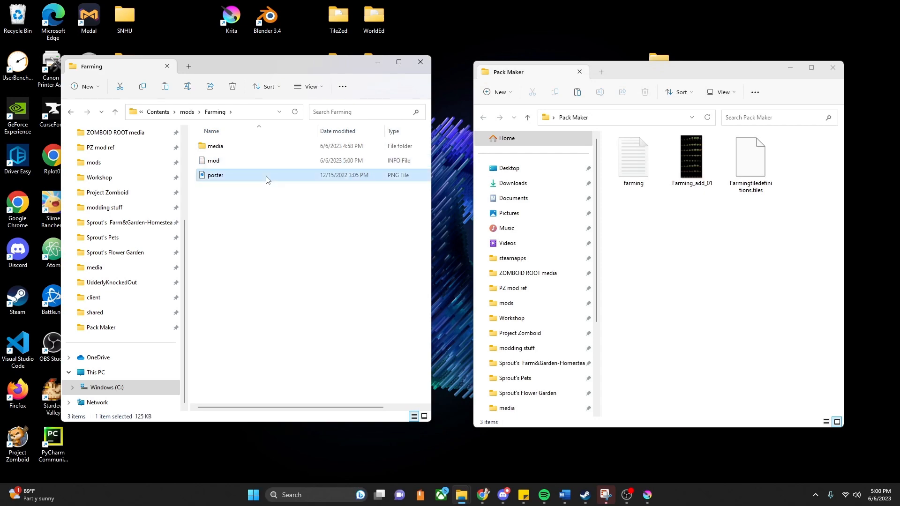
double_click(267, 176)
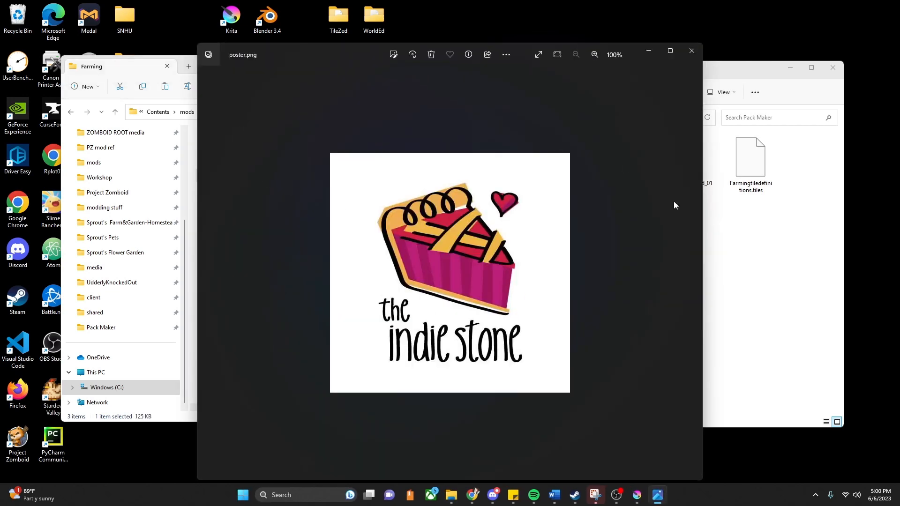
left_click(692, 50)
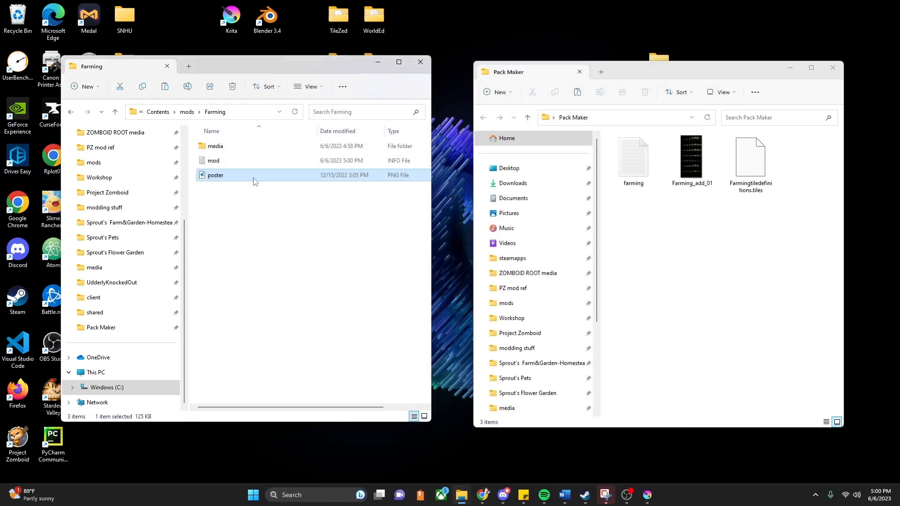
Step: Check the poster image's pixel dimensions in its properties, close them, and open the Farming mod's media folder
right_click(254, 182)
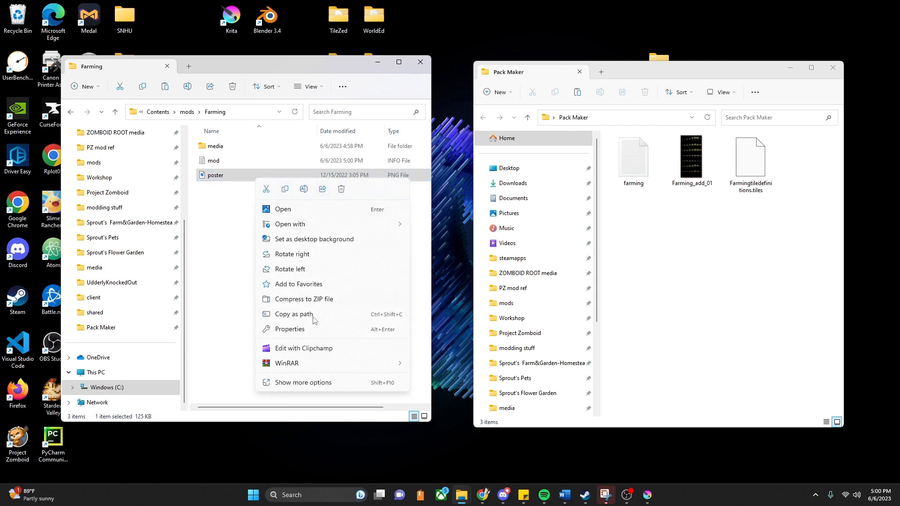
left_click(310, 330)
left_click(317, 201)
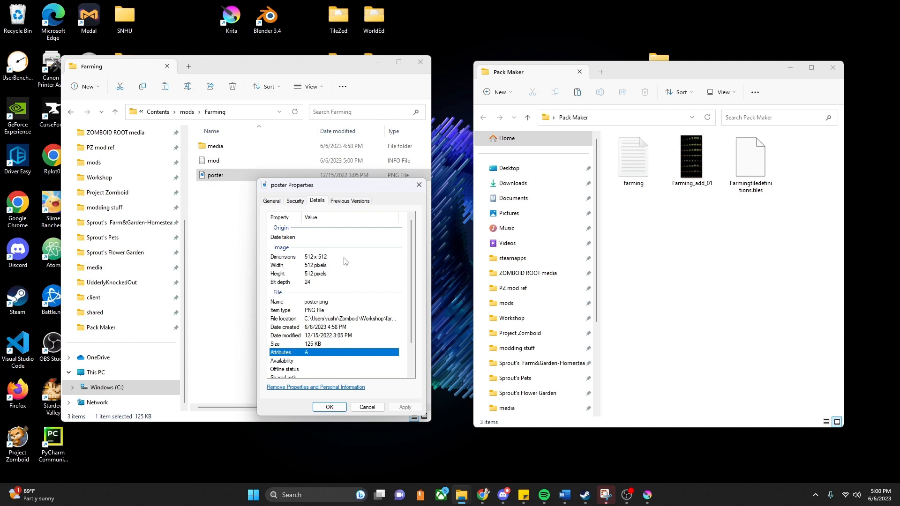
left_click(419, 186)
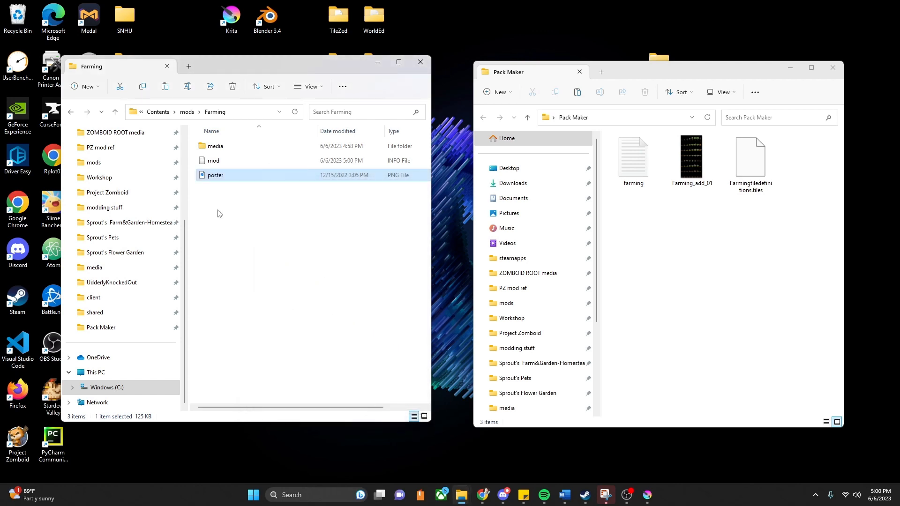
double_click(232, 149)
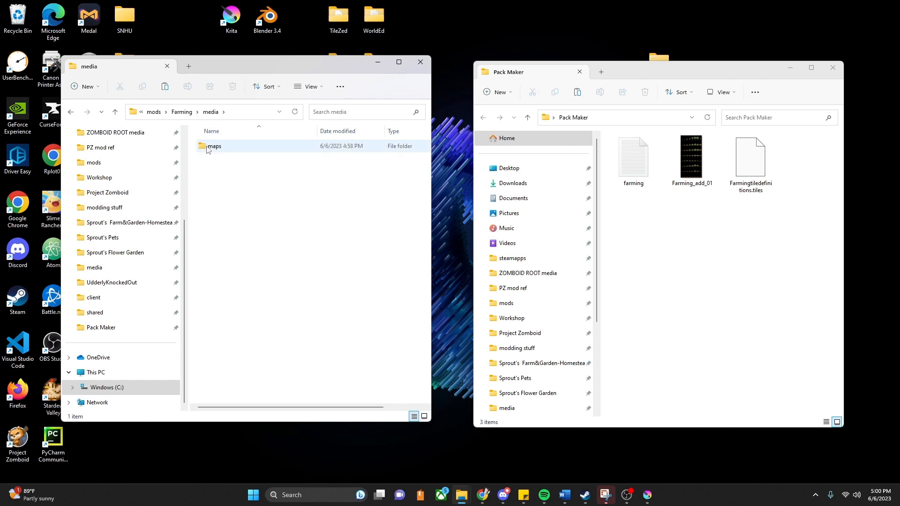
left_click(209, 149)
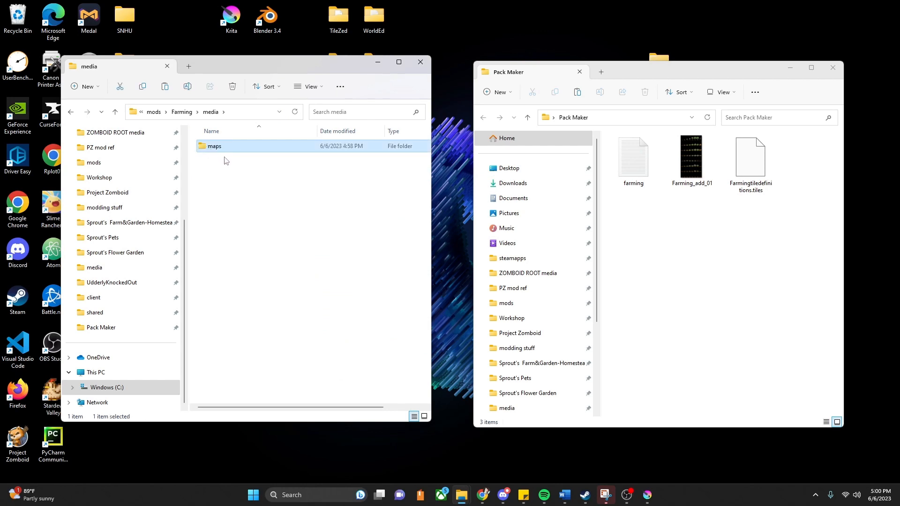
key("Delete")
key("ctrl+z")
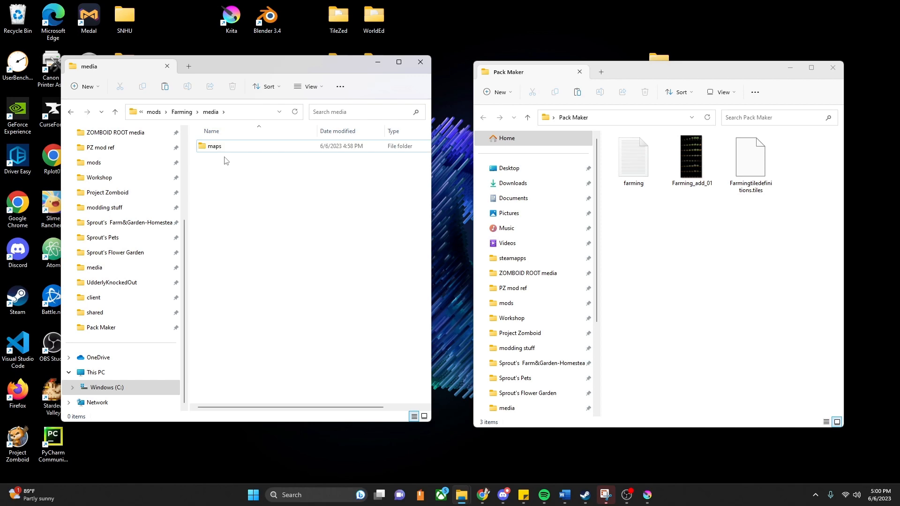
key("ctrl+v")
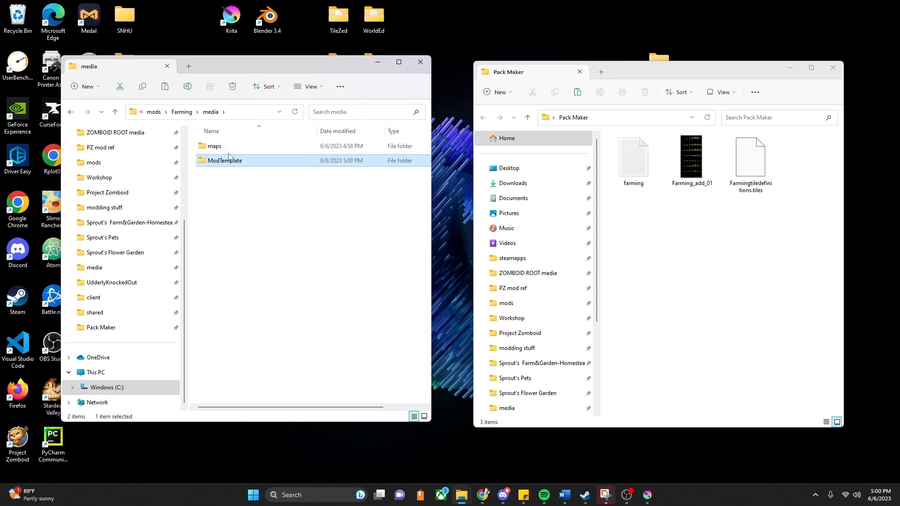
key("Delete")
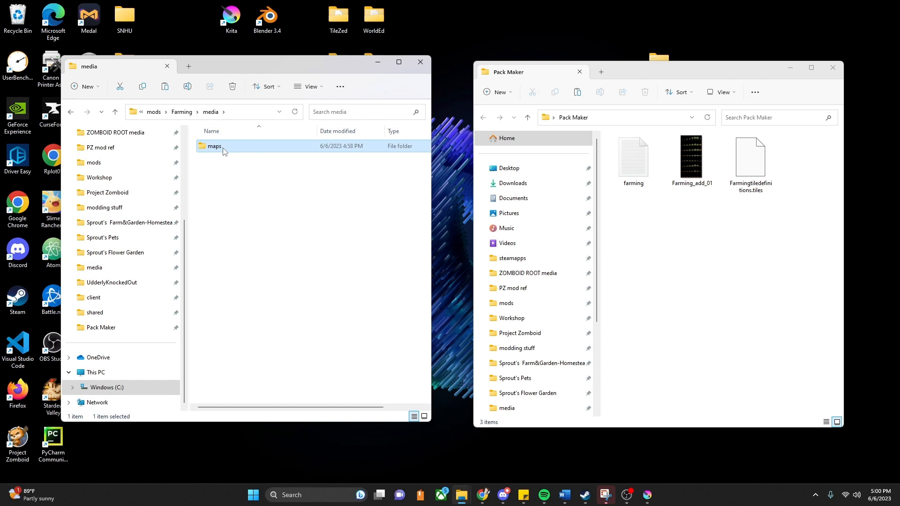
Step: In the media folder, create a texturepacks folder from a renamed copy of maps, and remove the original maps folder
key("ctrl+c")
key("ctrl+v")
left_click(222, 149)
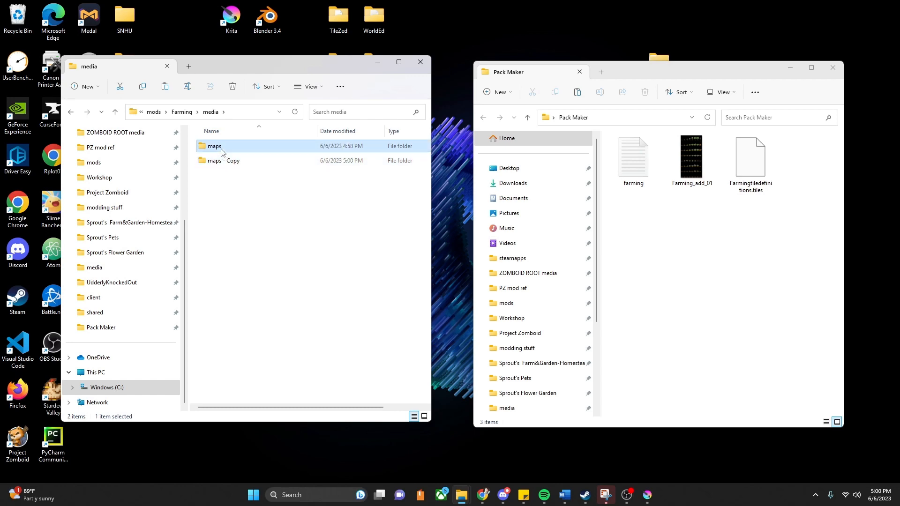
left_click(229, 163)
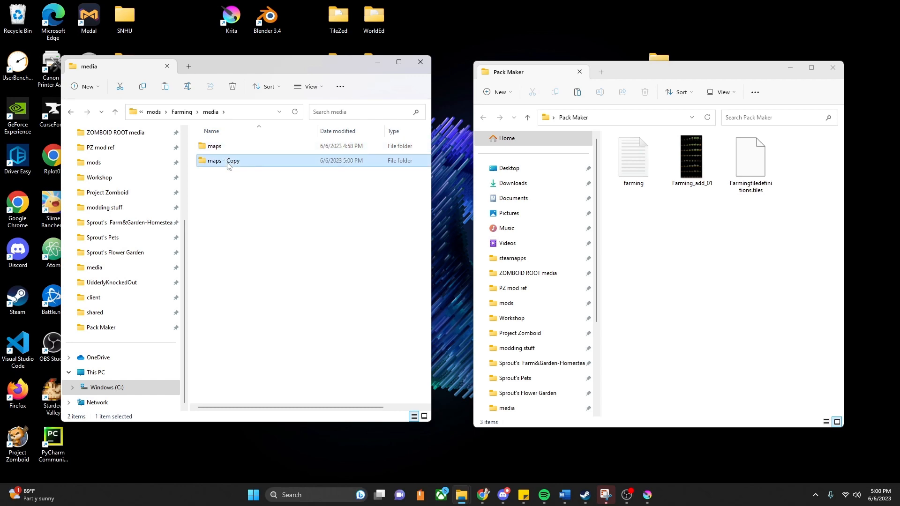
right_click(229, 165)
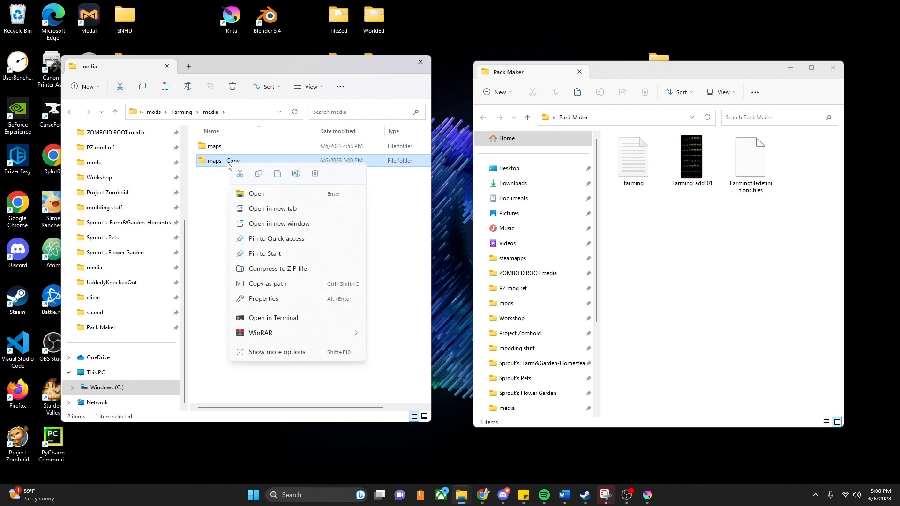
left_click(296, 174)
type("t")
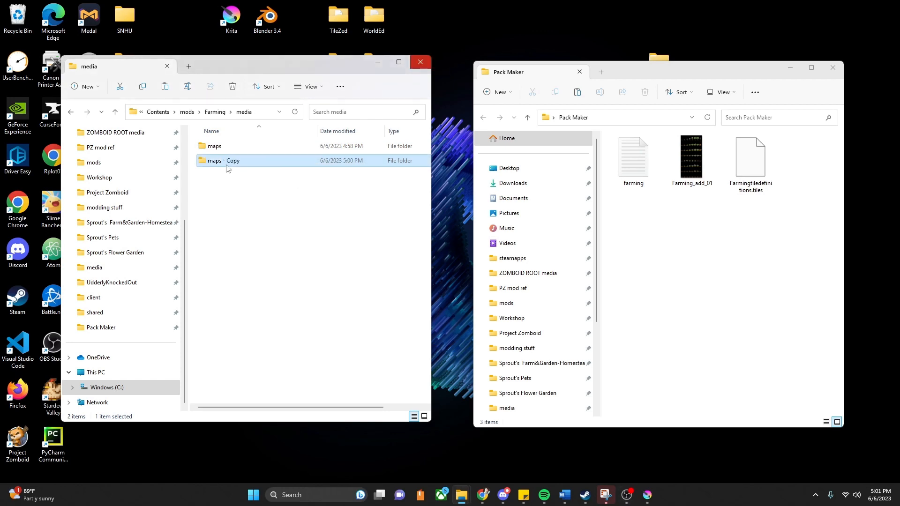
right_click(227, 166)
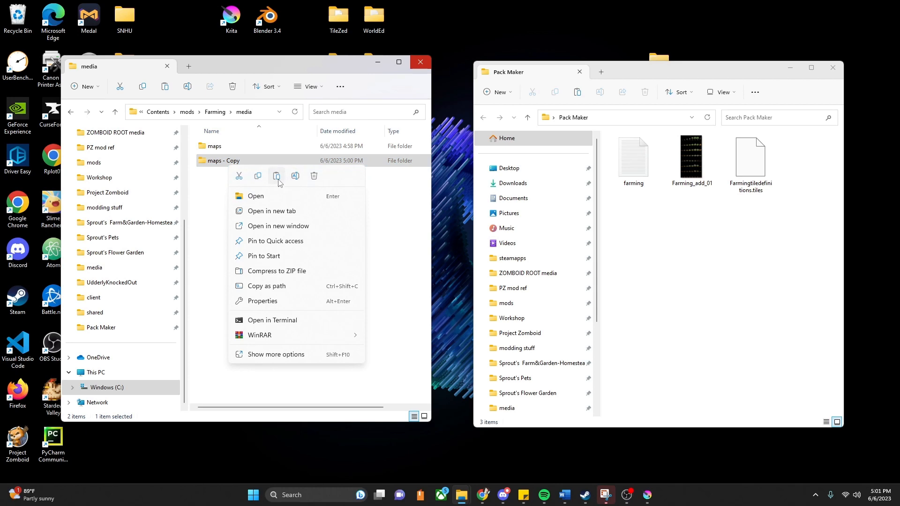
left_click(297, 181)
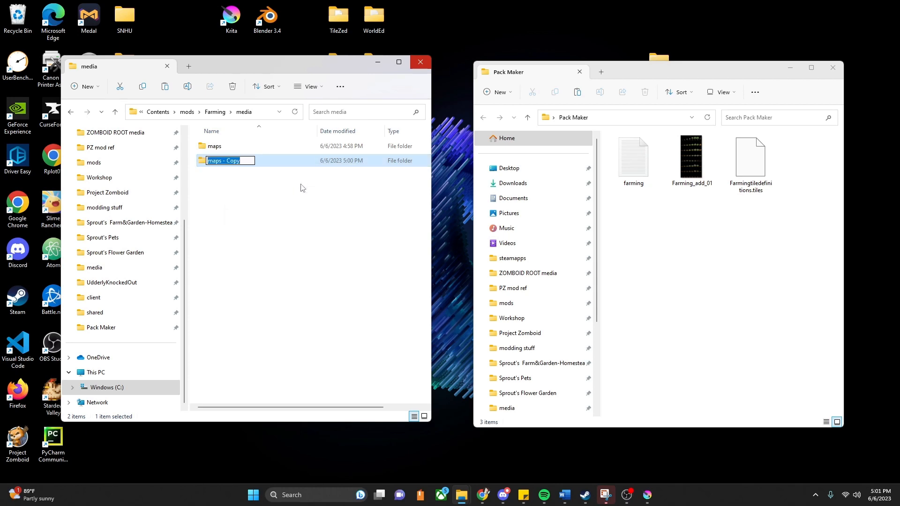
type("texturepacks")
key("Return")
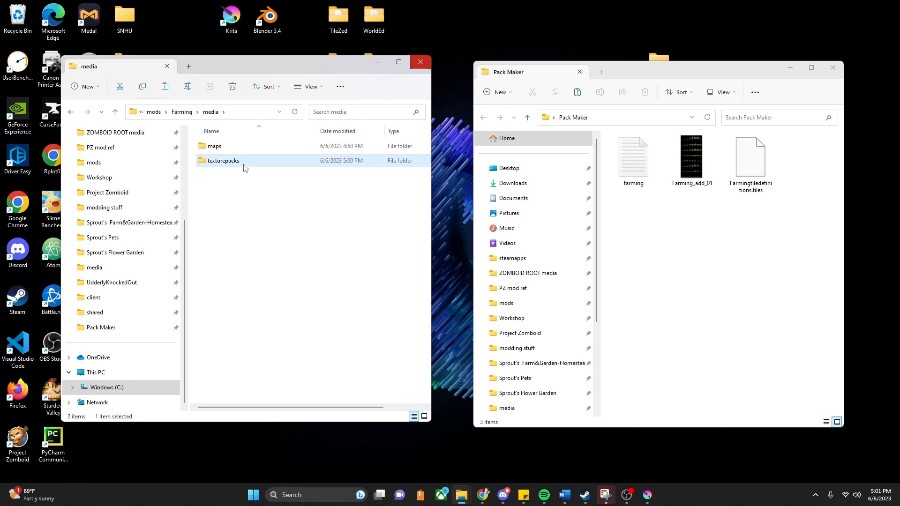
left_click(228, 149)
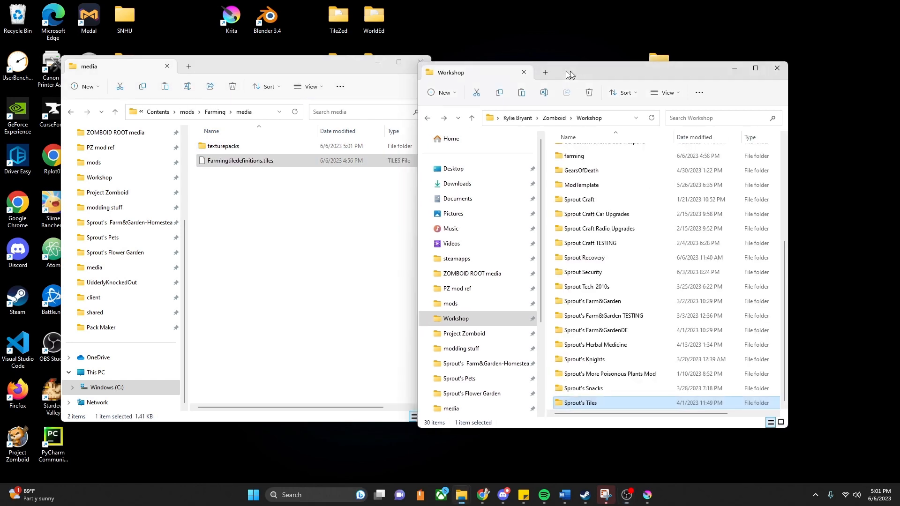
Step: Open the Sprout's Tiles folder in Workshop as a reference, and view its workshop text file and close it
left_click_drag(566, 71, 419, 57)
left_click_drag(481, 49, 341, 58)
double_click(293, 399)
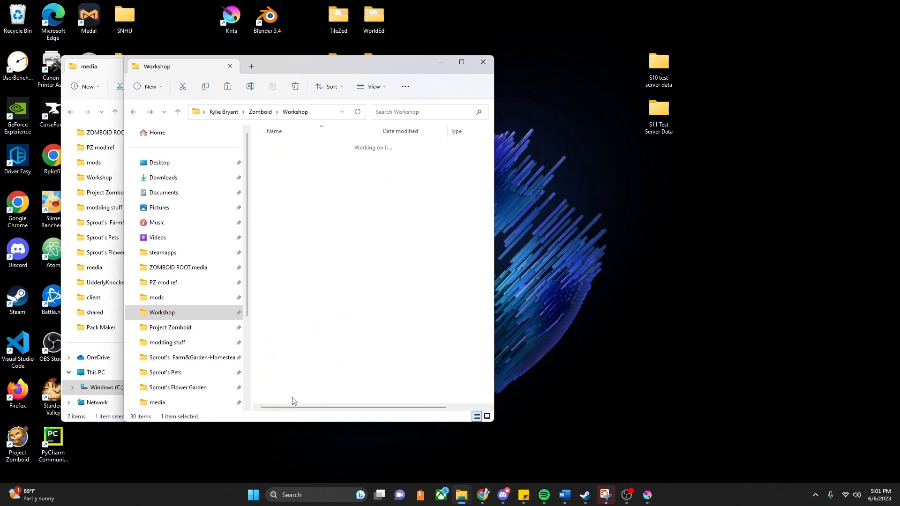
double_click(298, 177)
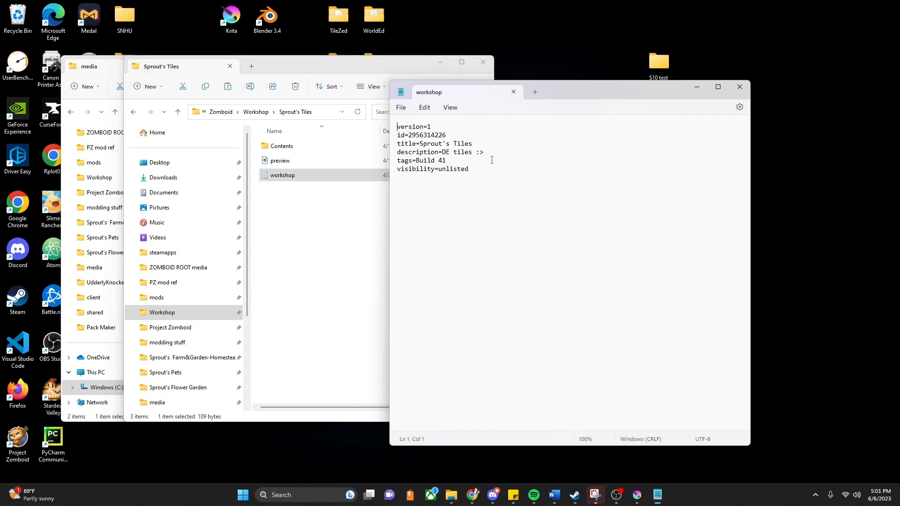
left_click(740, 87)
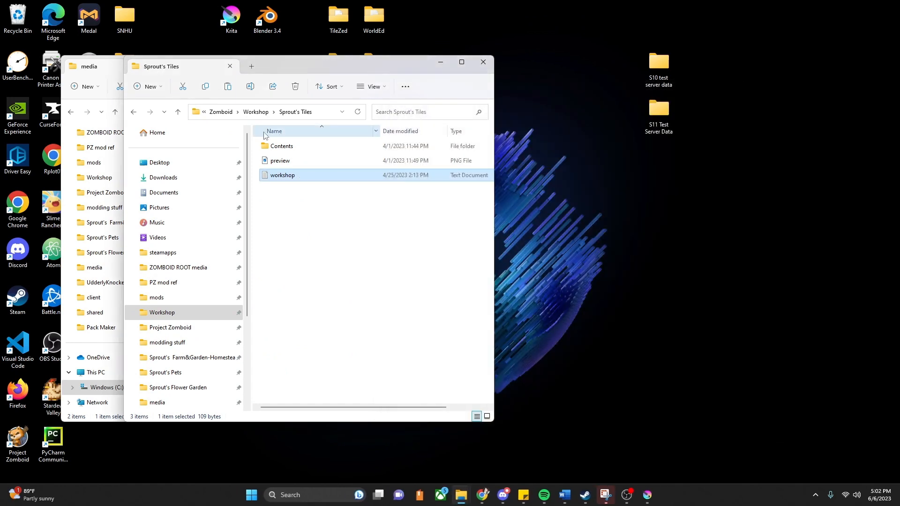
Step: Inspect the media and texturepacks folders inside the Sprout's Tiles mod, and return to the mod's main folder
double_click(287, 148)
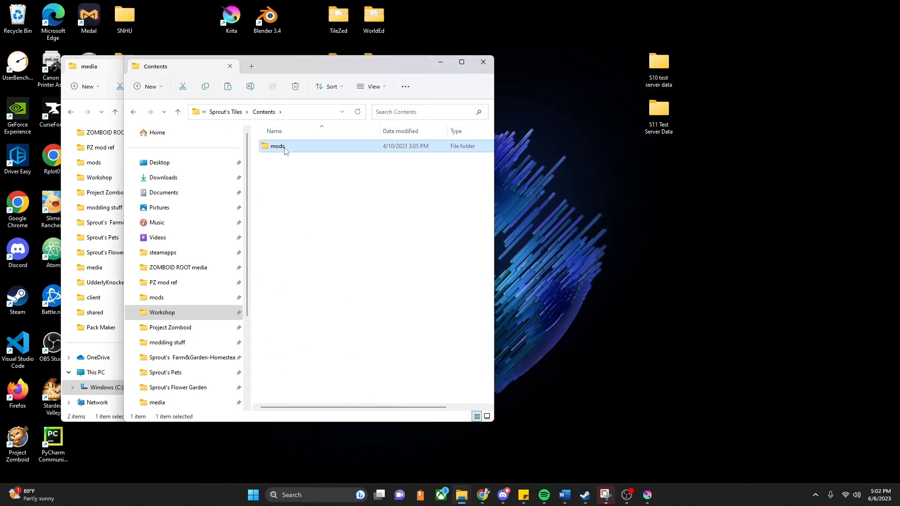
double_click(278, 146)
double_click(290, 148)
double_click(284, 147)
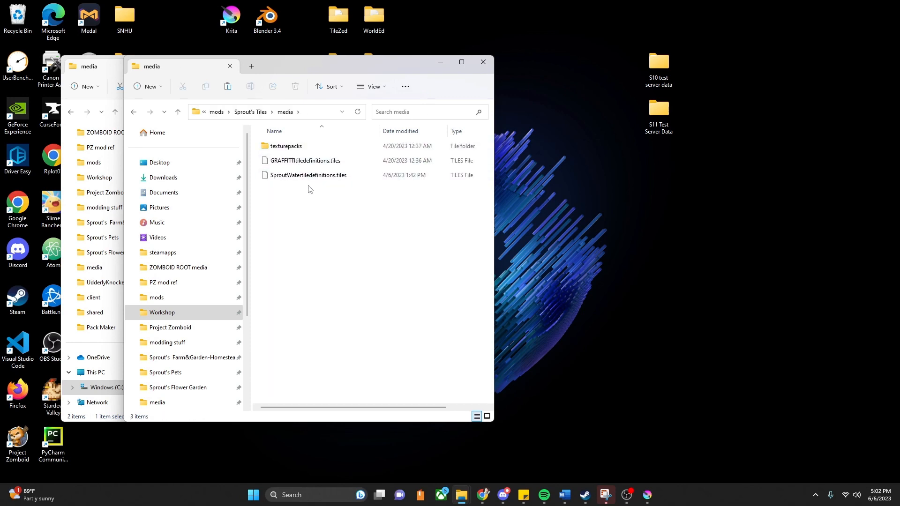
double_click(287, 147)
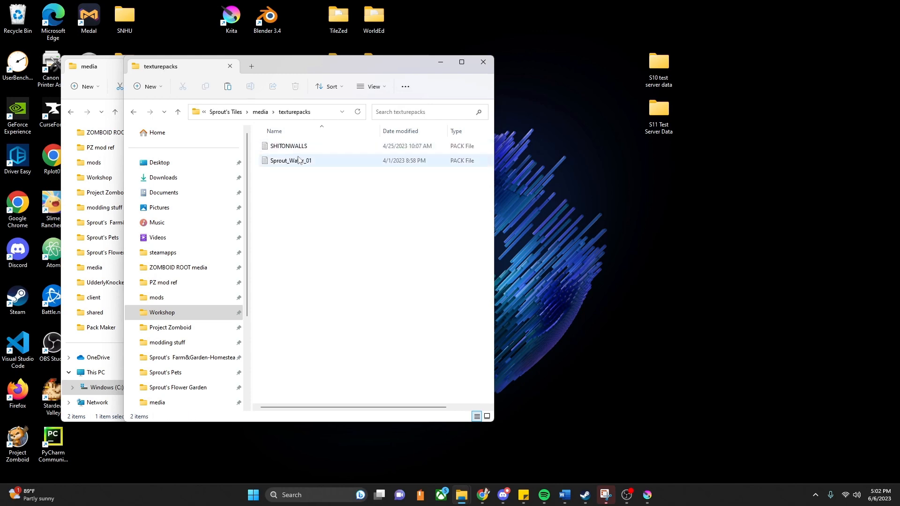
left_click(260, 112)
left_click(252, 113)
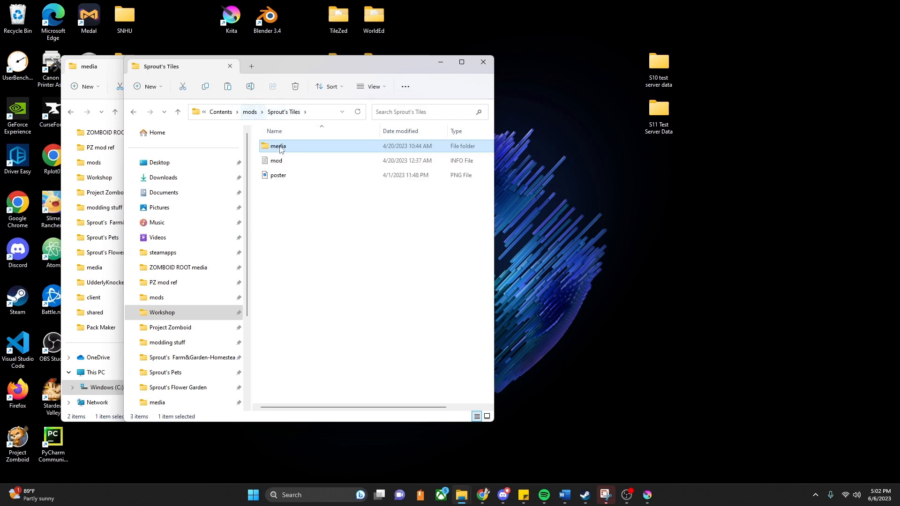
Step: Open the Sprout's Tiles mod info file and compare its pack entries with the pack files in the texturepacks folder
double_click(281, 162)
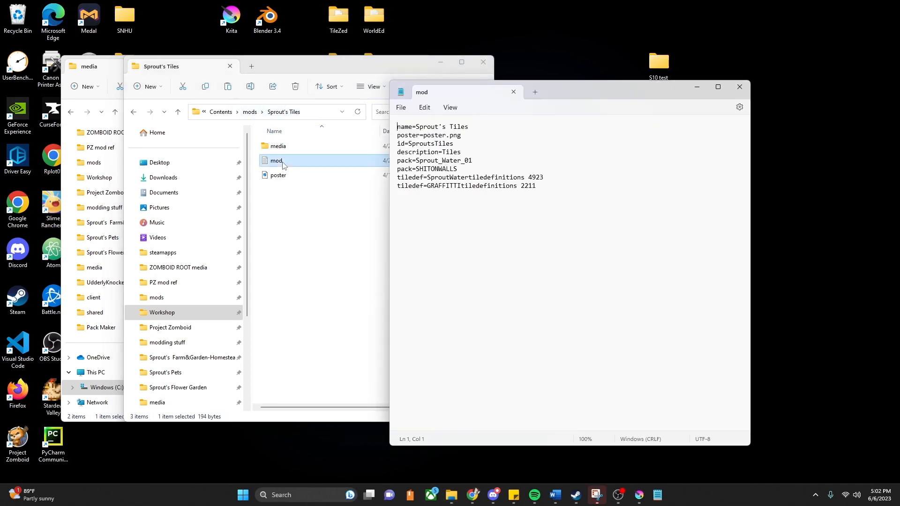
left_click_drag(538, 91, 684, 82)
left_click_drag(562, 151, 549, 153)
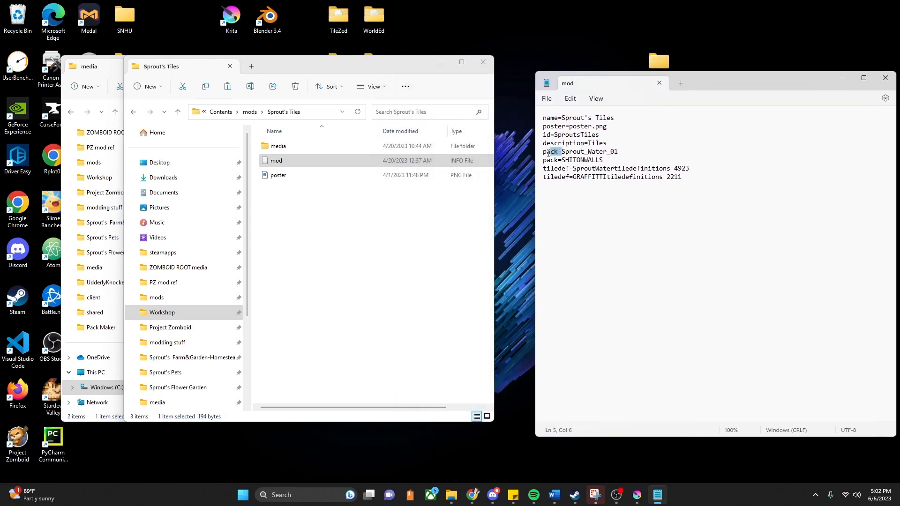
left_click(250, 112)
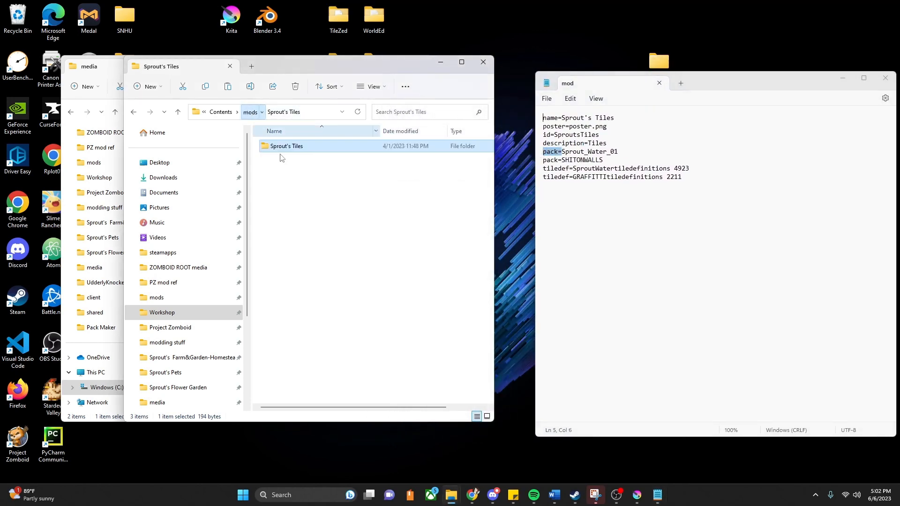
double_click(299, 147)
double_click(299, 147)
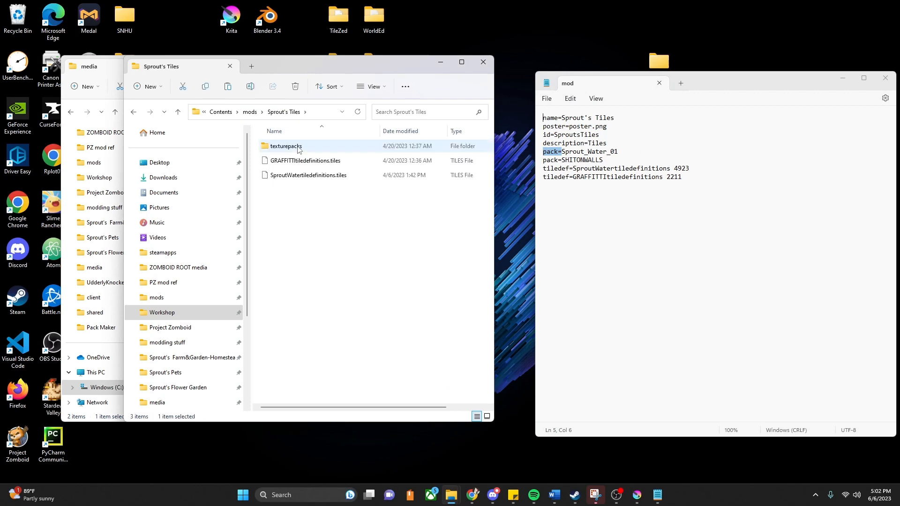
left_click(298, 149)
double_click(299, 150)
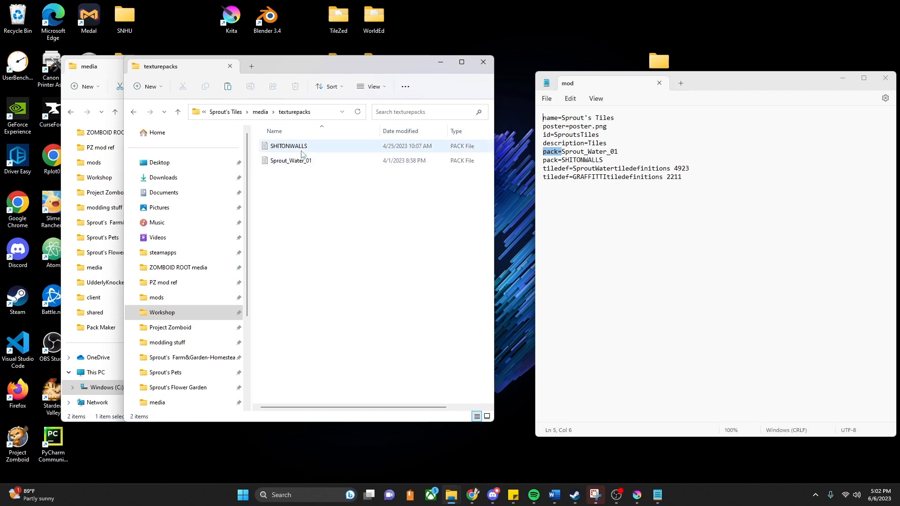
left_click(260, 112)
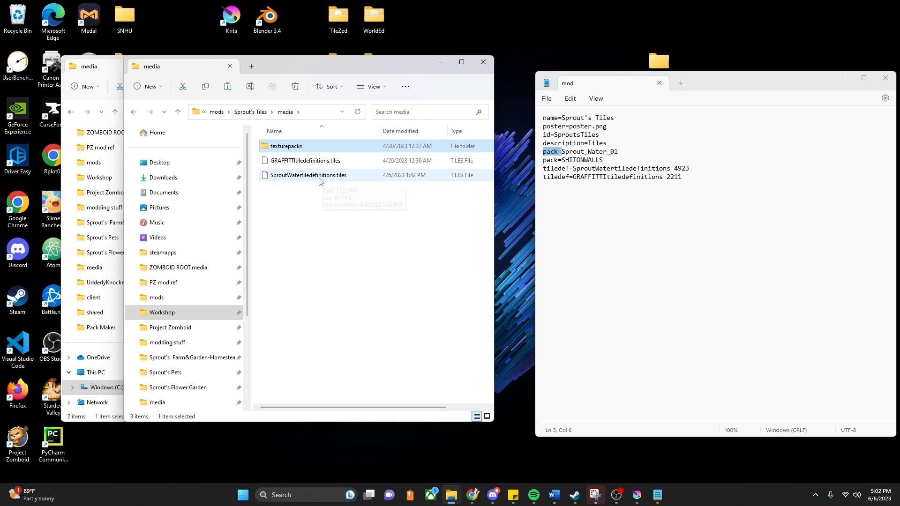
Step: Examine the tiledef entries and their ID numbers in the Sprout's Tiles mod info file, and close the file
double_click(692, 166)
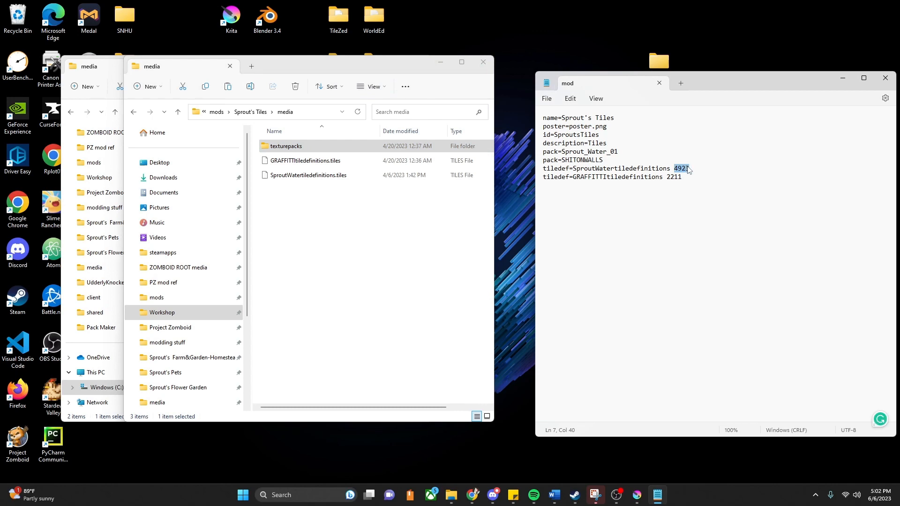
left_click(695, 179)
left_click_drag(728, 86, 676, 70)
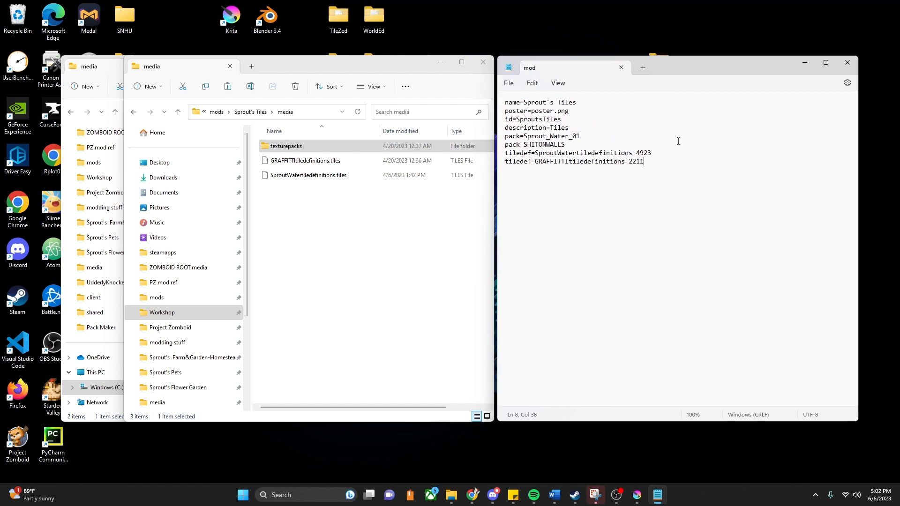
double_click(633, 163)
left_click(644, 153)
left_click(657, 167)
left_click_drag(682, 71, 671, 69)
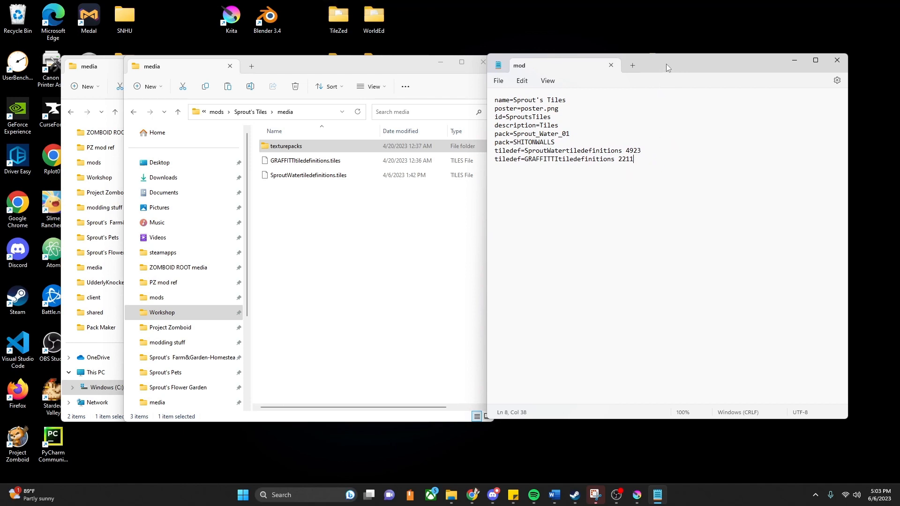
left_click_drag(666, 64, 356, 66)
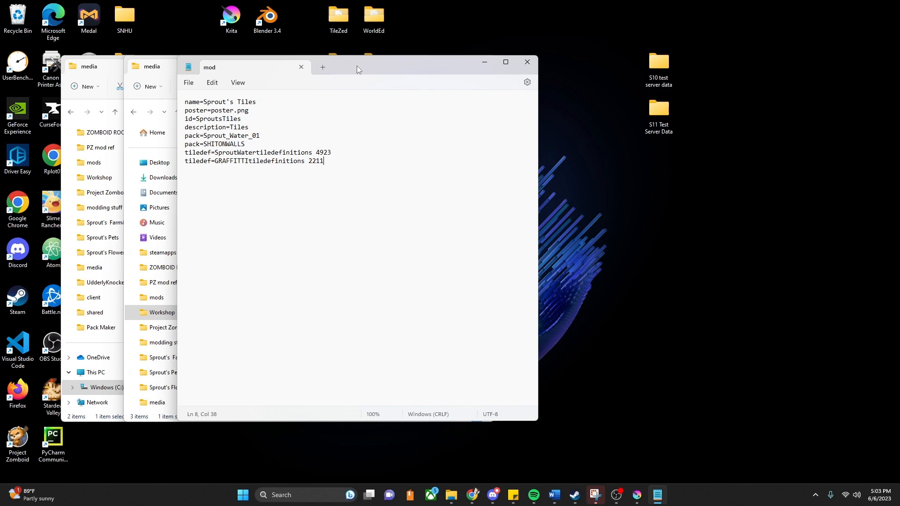
left_click_drag(357, 66, 650, 82)
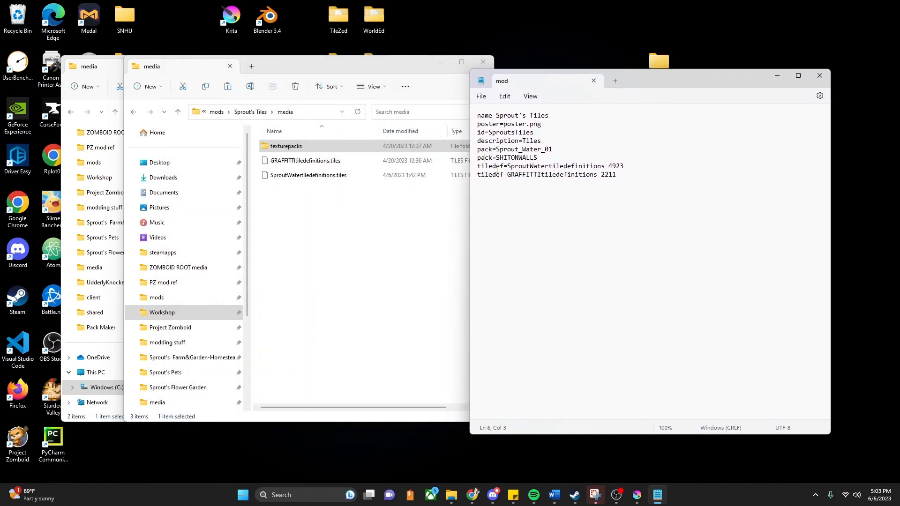
left_click(820, 75)
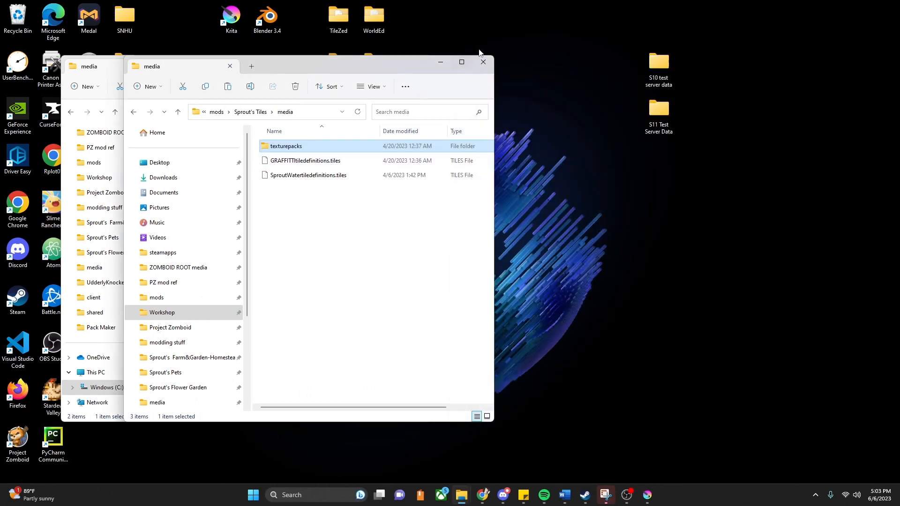
Step: Return to the Sprout's Tiles folder directly under Workshop and move its window clear of the Farming media window
left_click(251, 115)
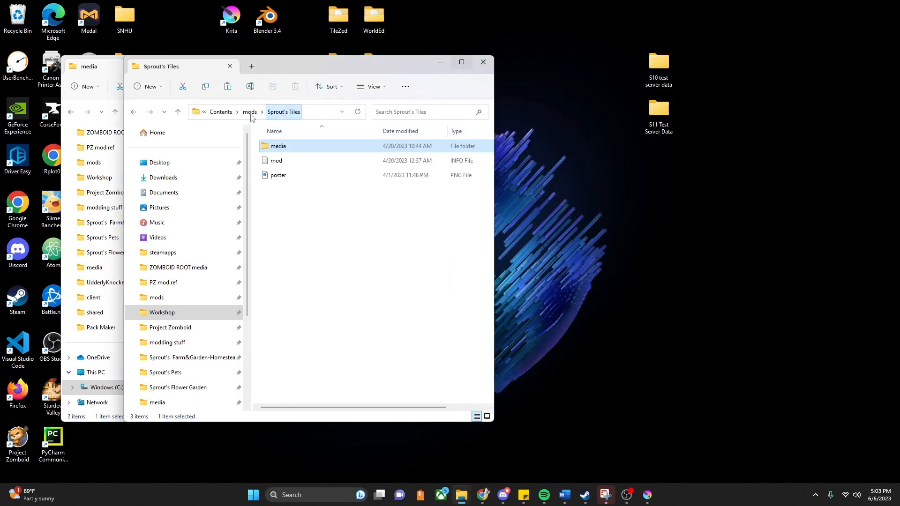
left_click(250, 115)
left_click(228, 115)
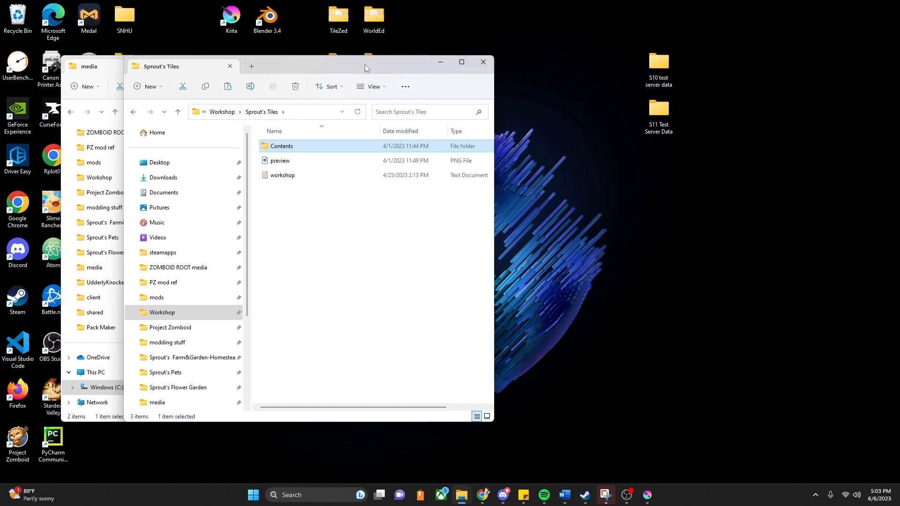
left_click_drag(365, 64, 498, 90)
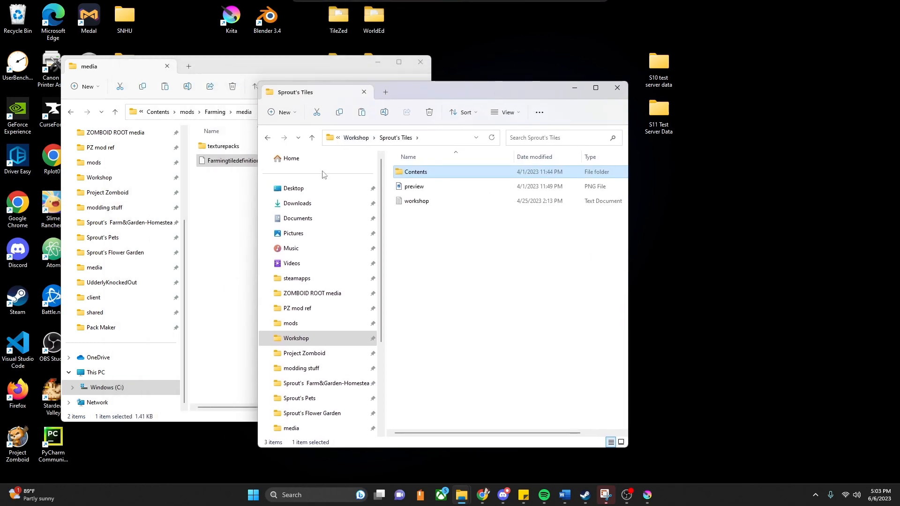
Step: Switch to Project Zomboid and choose the farming directory as the Steam Workshop item to create
left_click(21, 447)
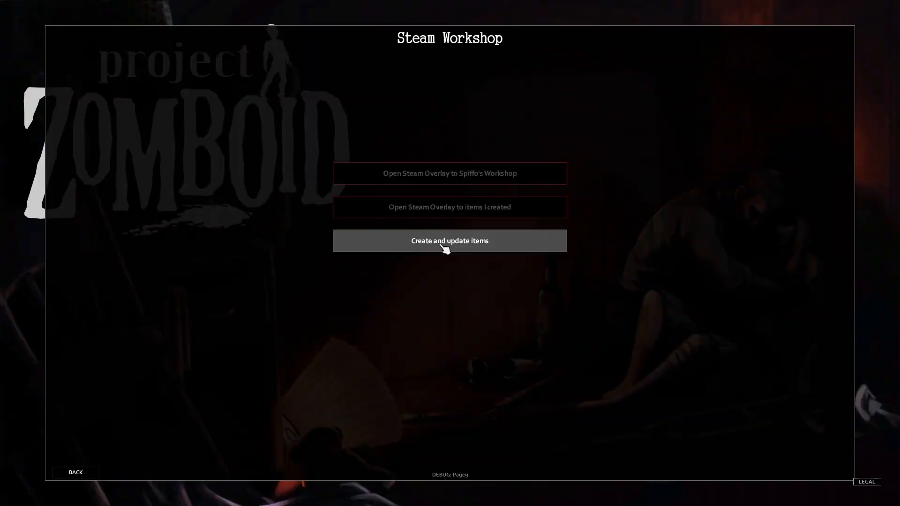
left_click(445, 248)
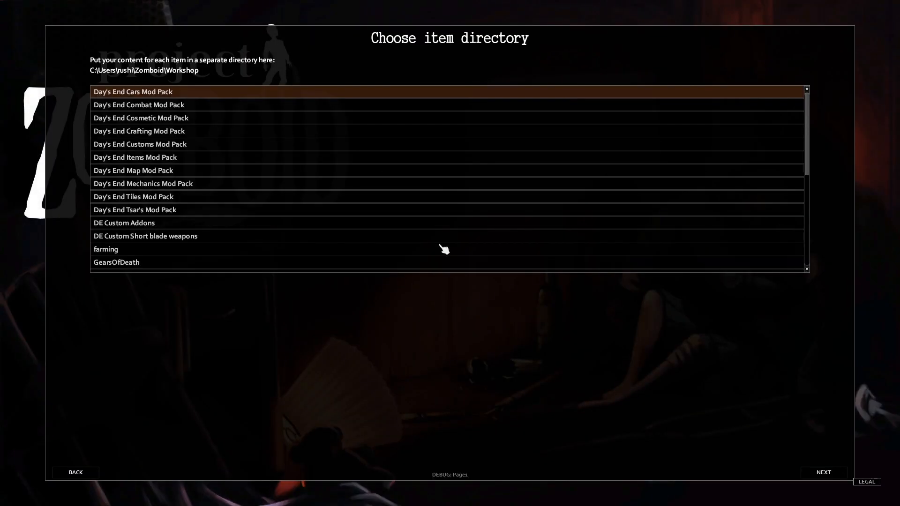
scroll(255, 165, "down", 4)
scroll(232, 206, "down", 2)
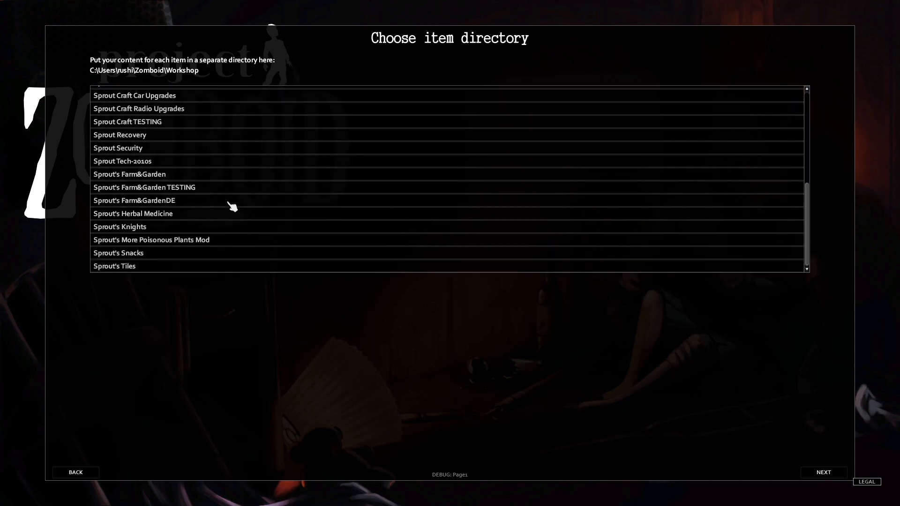
left_click(139, 268)
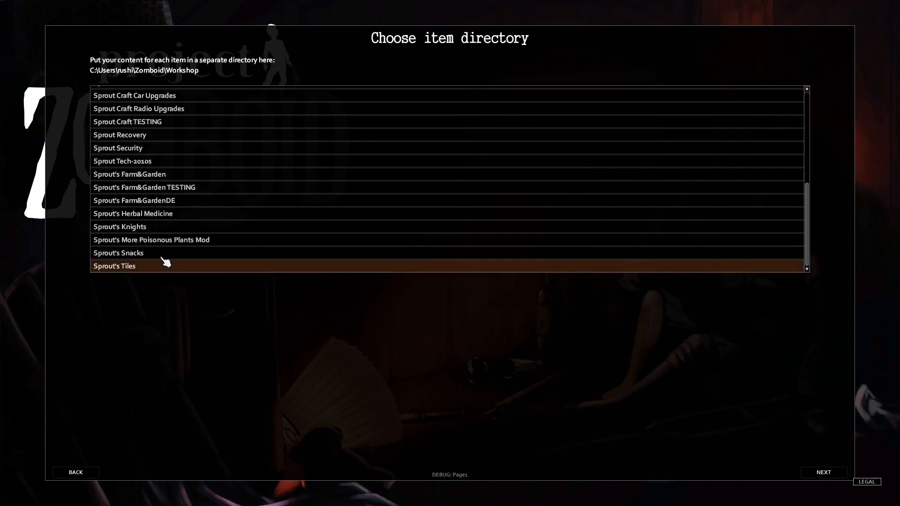
scroll(149, 253, "up", 4)
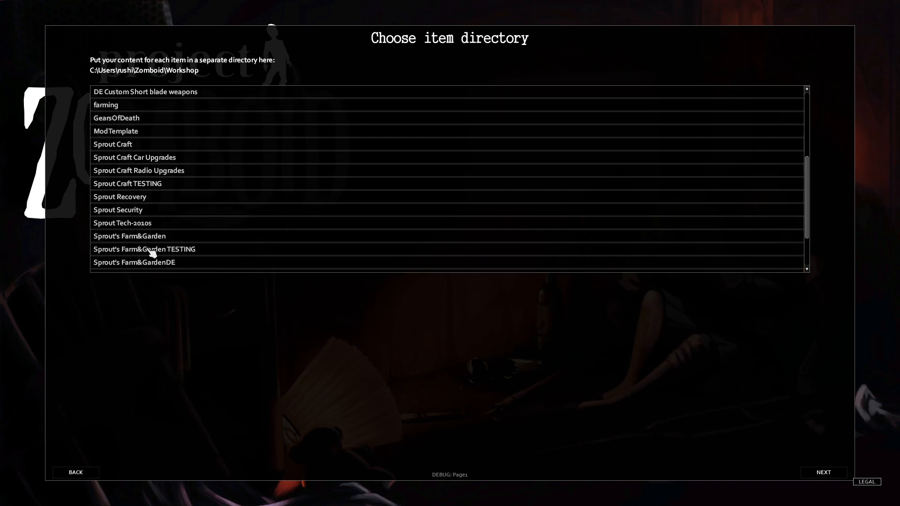
scroll(151, 253, "up", 1)
left_click(125, 185)
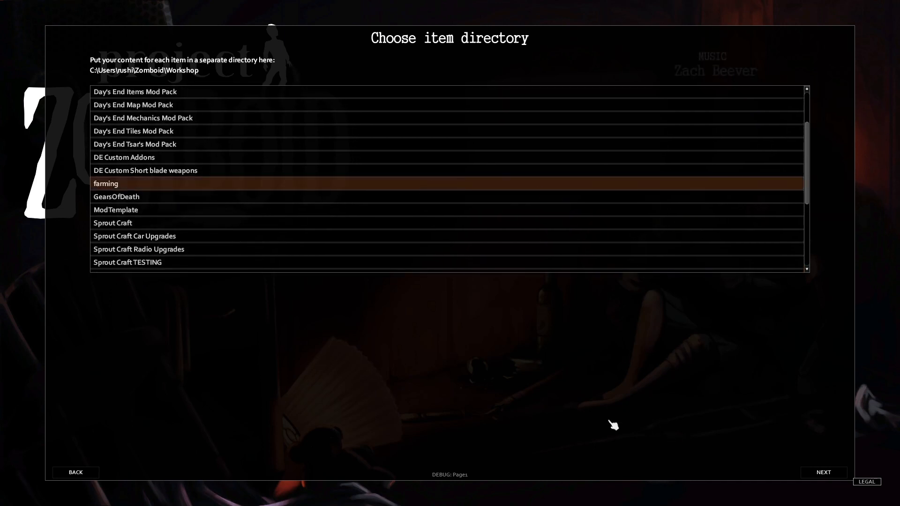
left_click(825, 472)
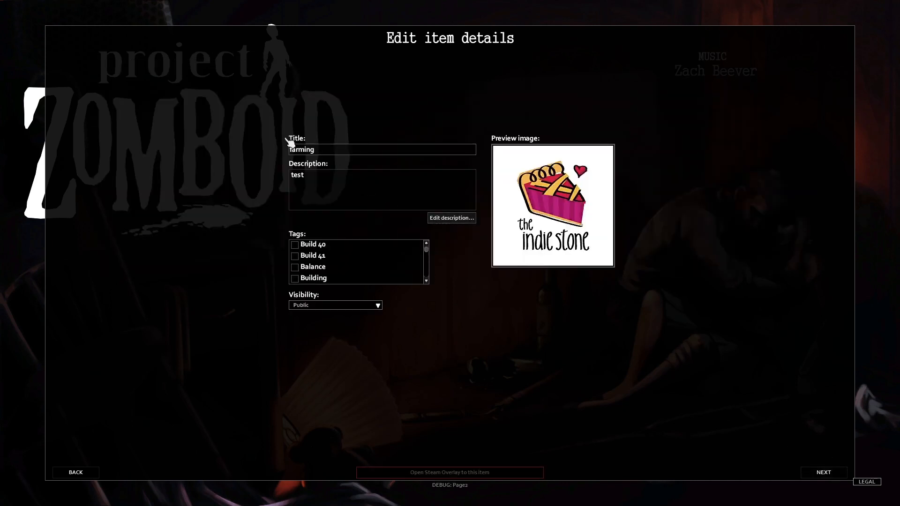
Step: Check the farming item's title and view its full description, leaving the description editor without changes
left_click(327, 150)
left_click(457, 219)
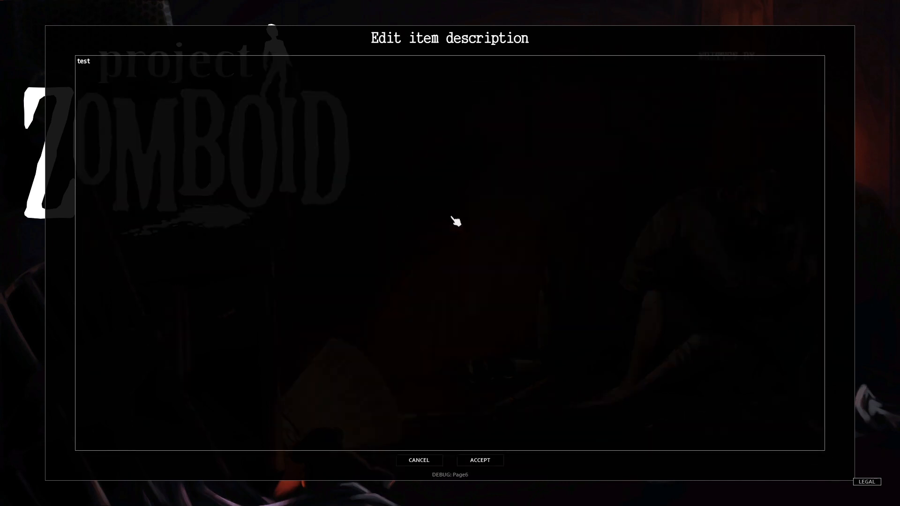
left_click(419, 461)
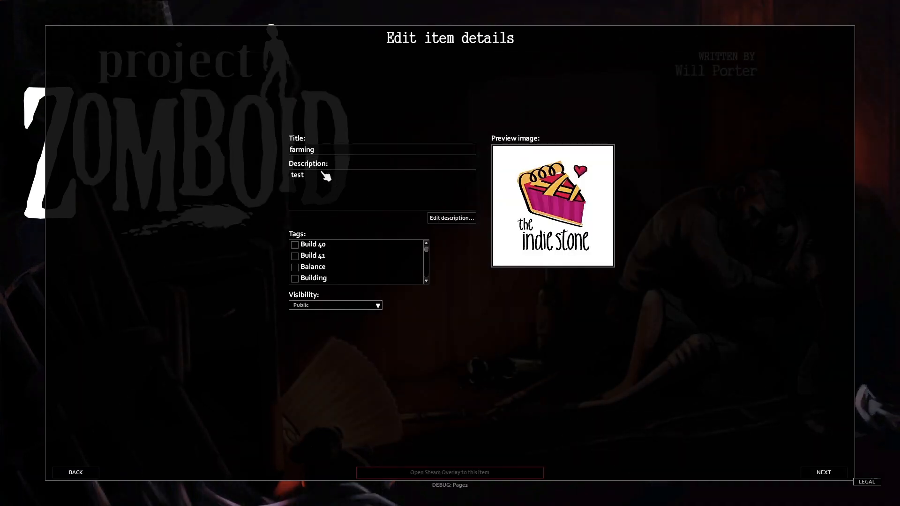
Step: Tag the farming item with Build 41, set its visibility to Unlisted, and continue past the item details
scroll(321, 261, "down", 2)
scroll(315, 268, "up", 2)
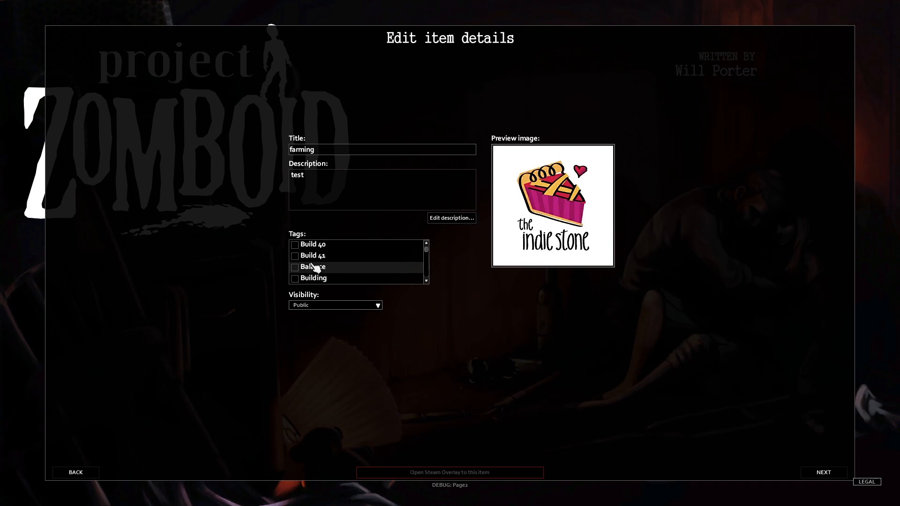
left_click(307, 257)
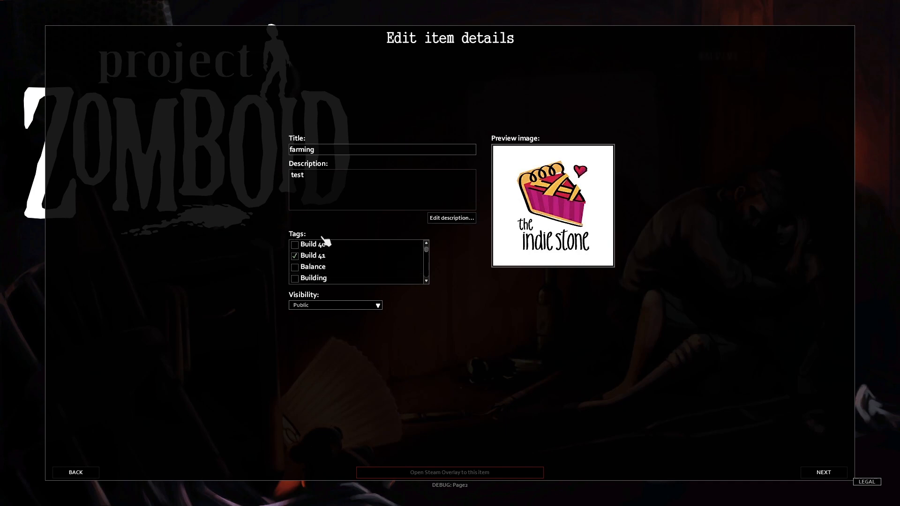
left_click(371, 309)
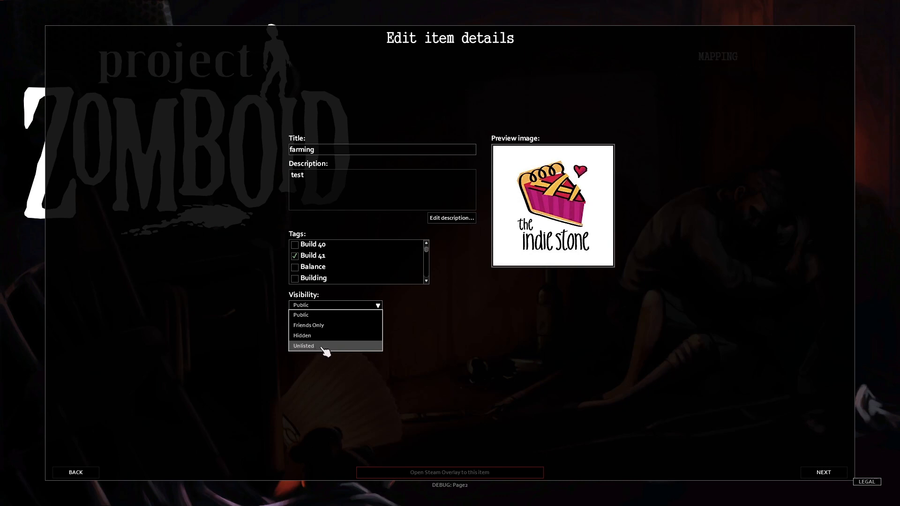
left_click(325, 347)
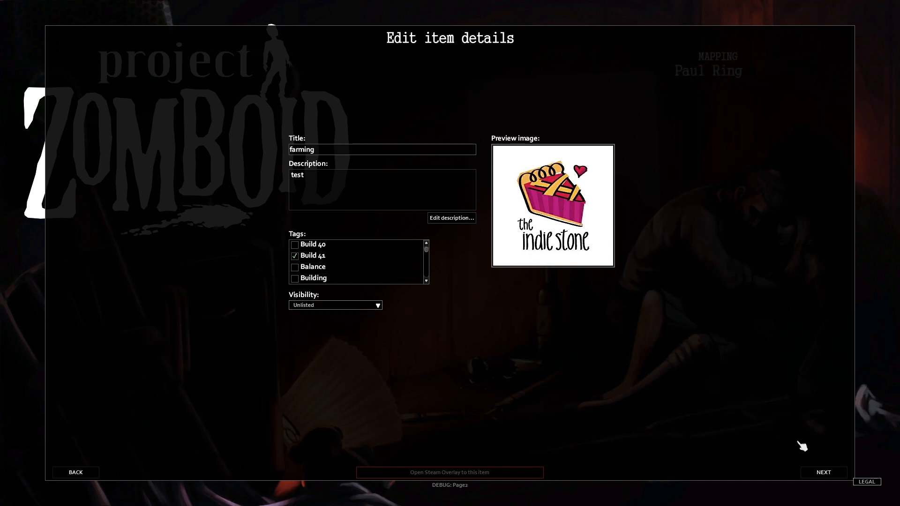
left_click(818, 473)
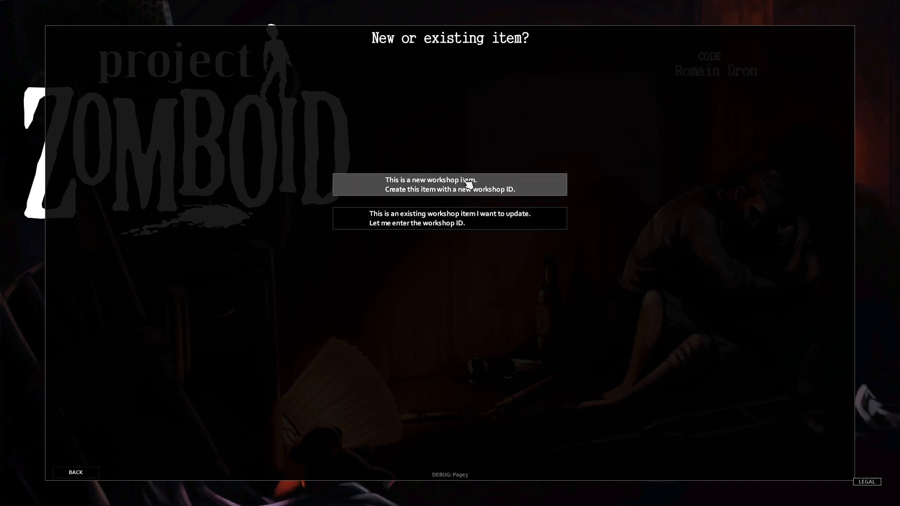
Step: Declare farming a new workshop item, skip the change notes, and upload it to Steam Workshop, closing the publishing log
left_click(466, 188)
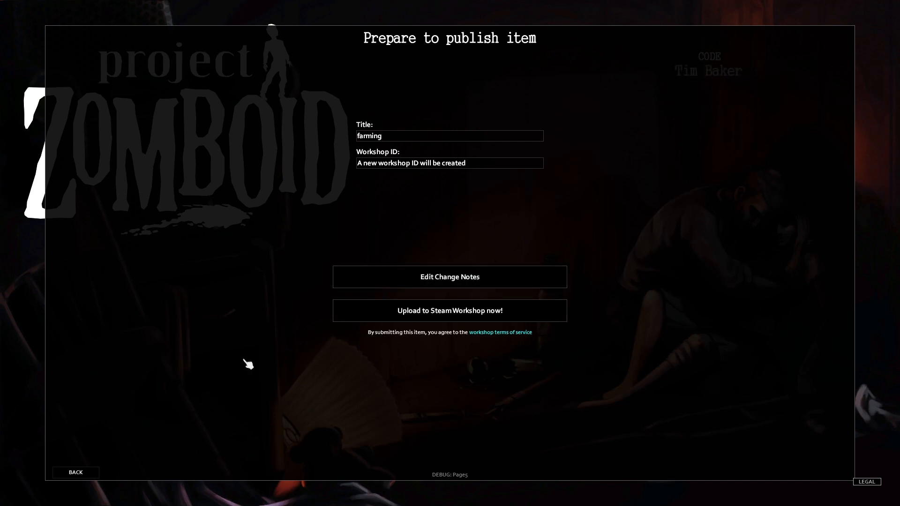
left_click(404, 285)
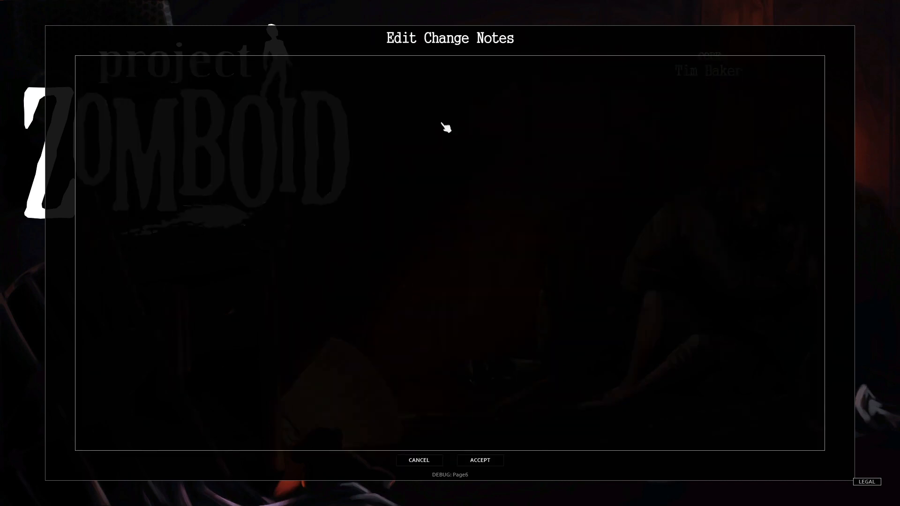
left_click(420, 461)
left_click(439, 319)
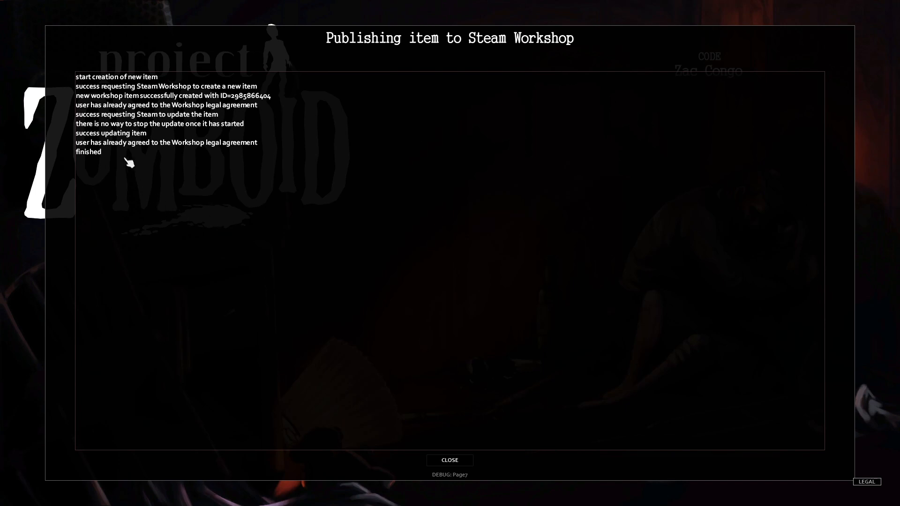
left_click(466, 461)
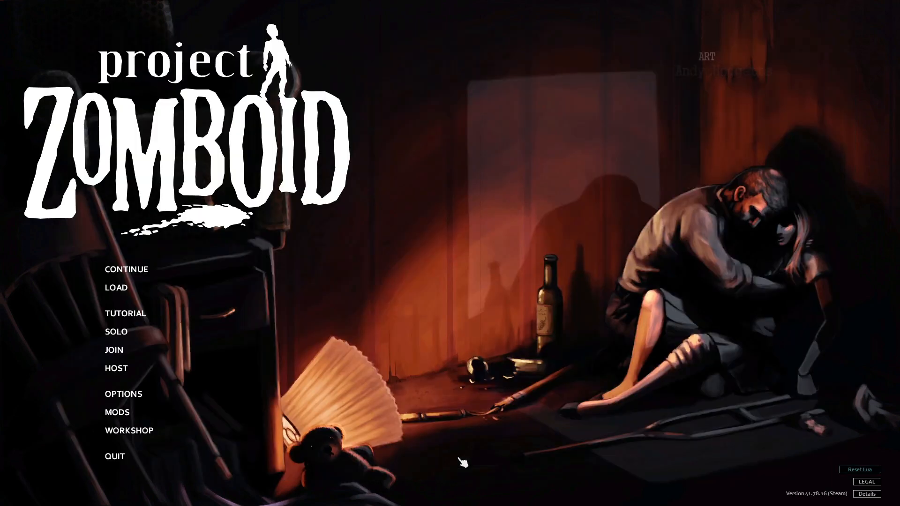